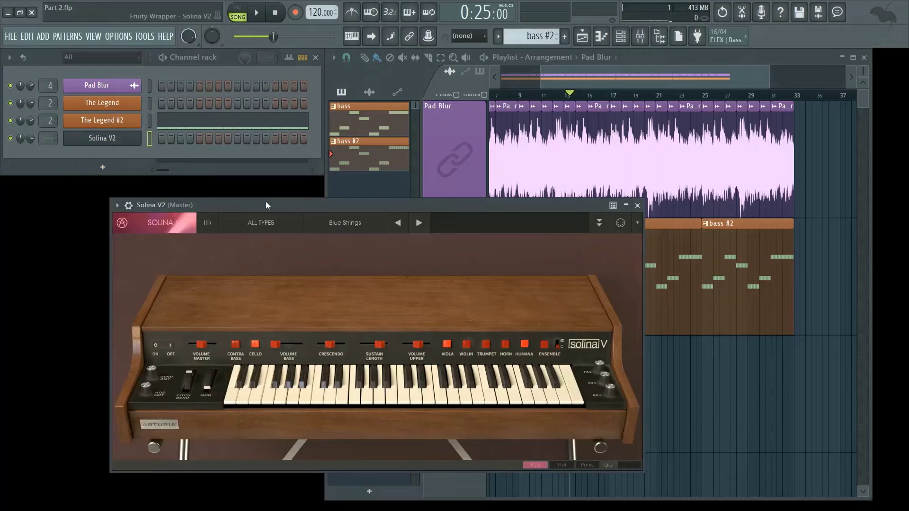
- Load the Lead > Cars preset in Solina V2, replacing Blue Strings, and close the synth window
click(260, 222)
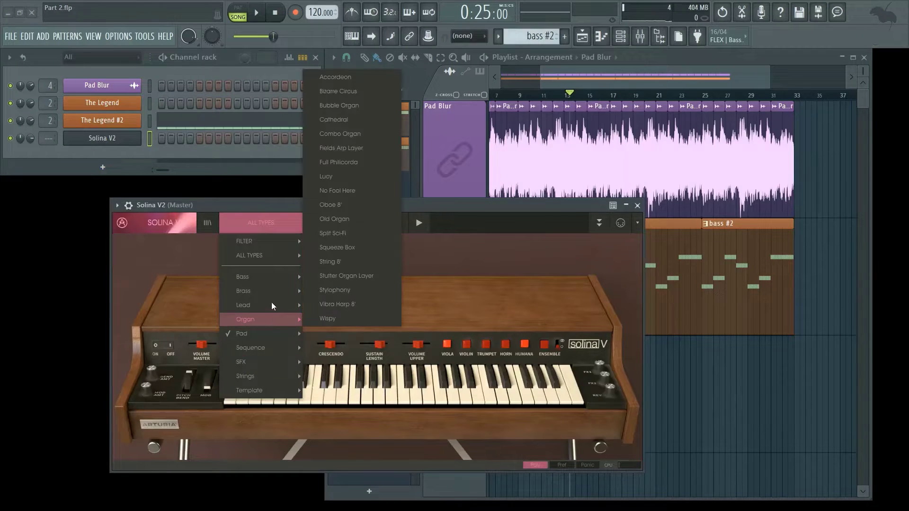
mouse_move(271, 305)
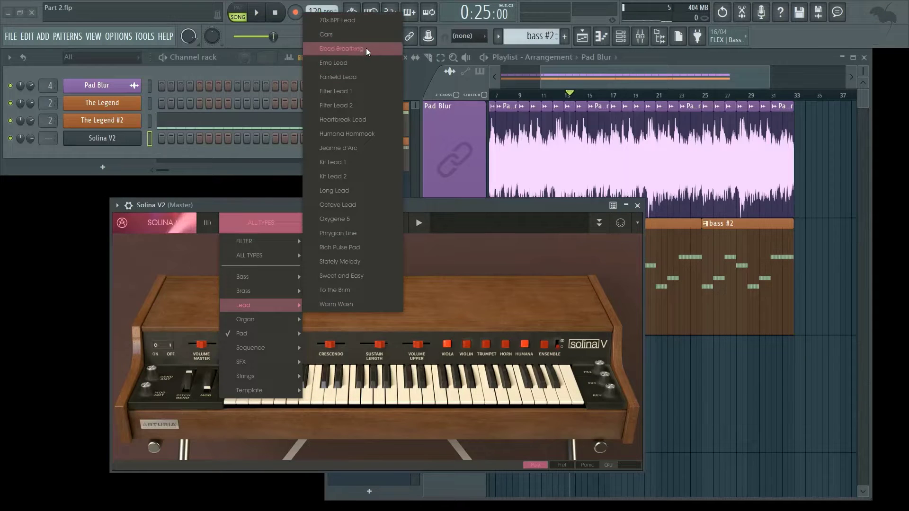
click(367, 34)
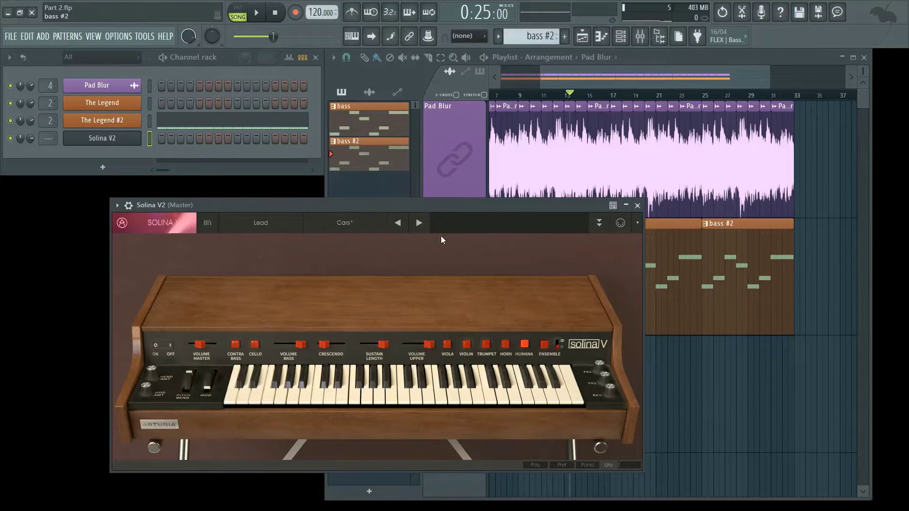
click(638, 205)
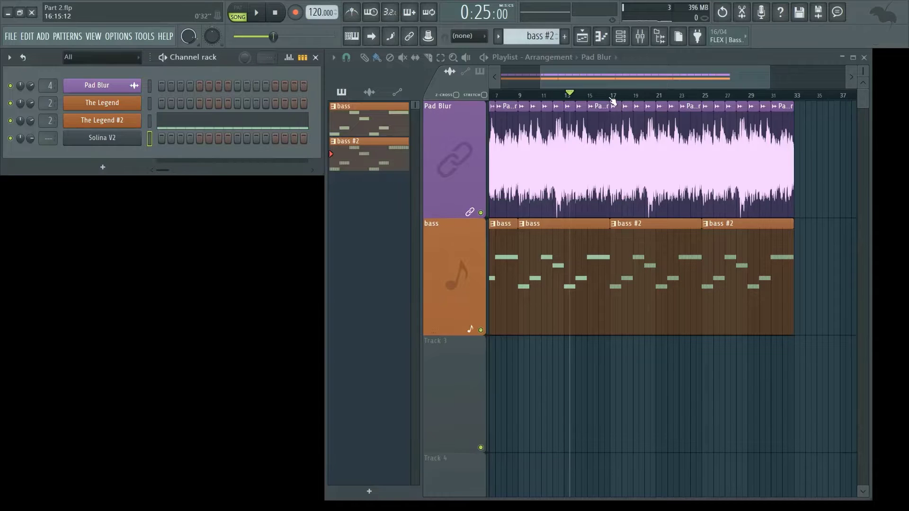
- Play a bars 17–32 selection, colour the Solina V2 channel green, and route it to mixer insert 3
drag(613, 101, 781, 101)
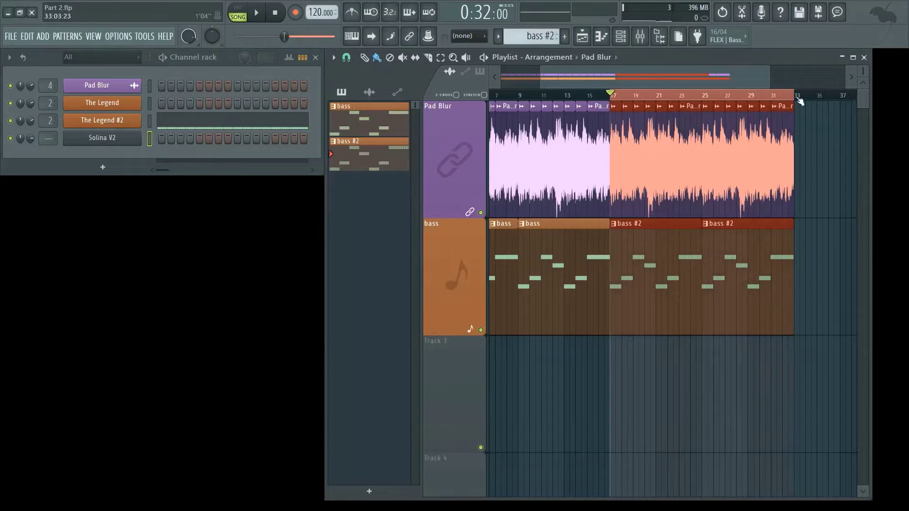
key(space)
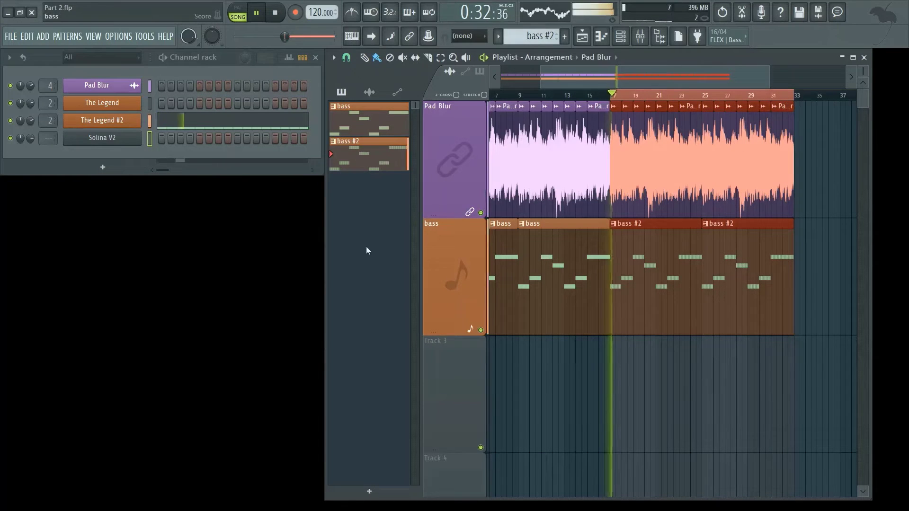
right_click(108, 139)
click(180, 160)
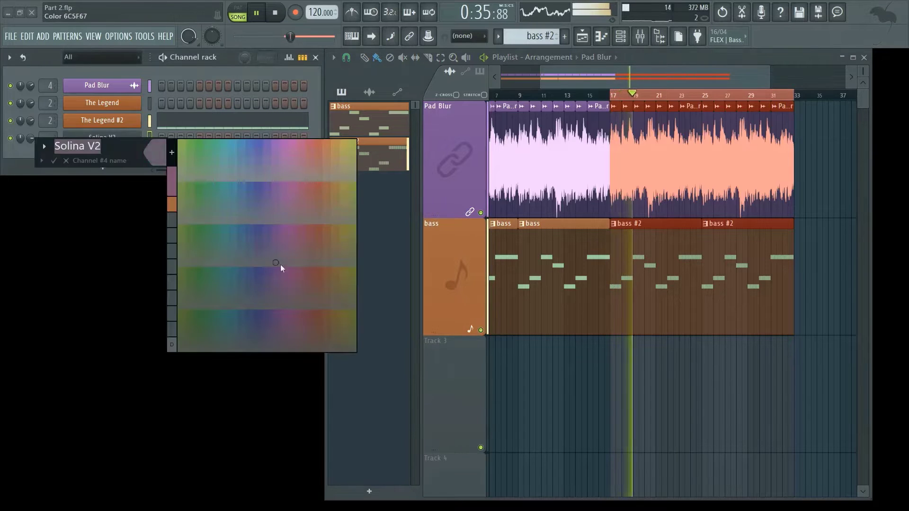
click(198, 274)
key(Return)
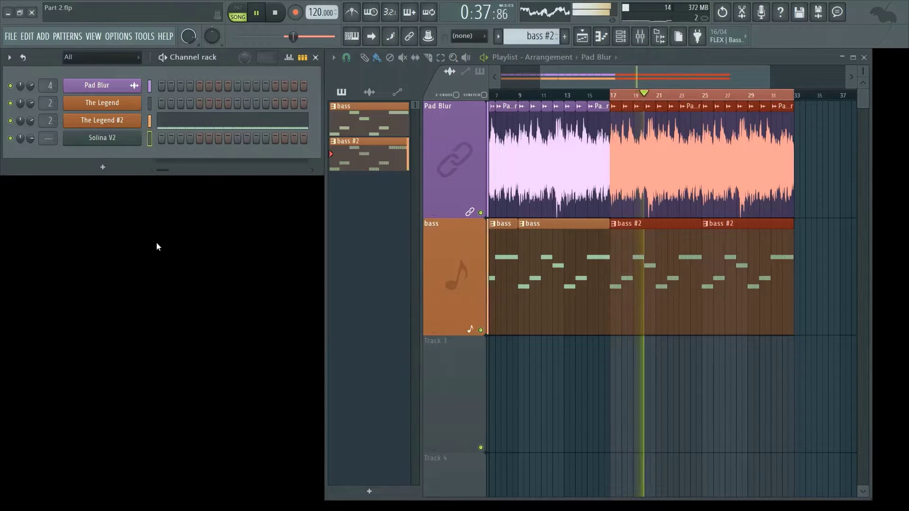
key(F9)
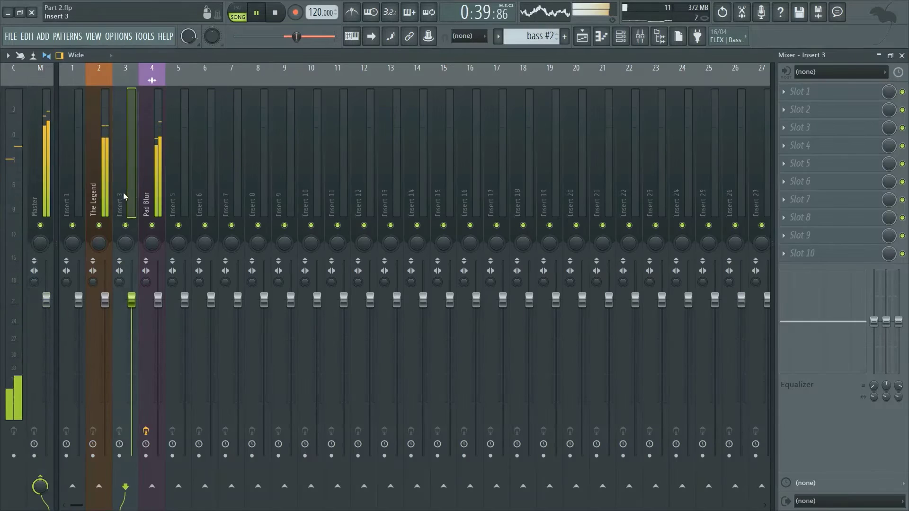
key(F9)
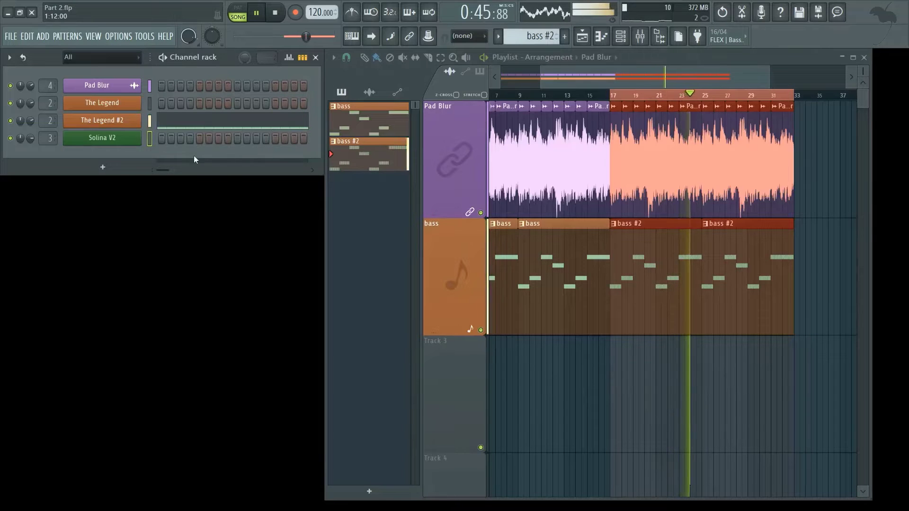
- Create a new pattern named 'arp' and open the Solina V2 piano roll for it
click(566, 38)
text(arp)
key(Return)
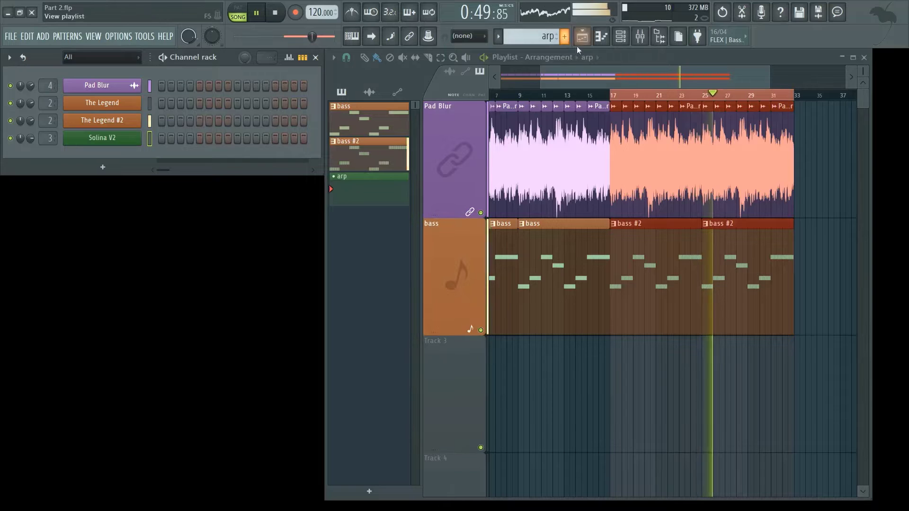
right_click(117, 138)
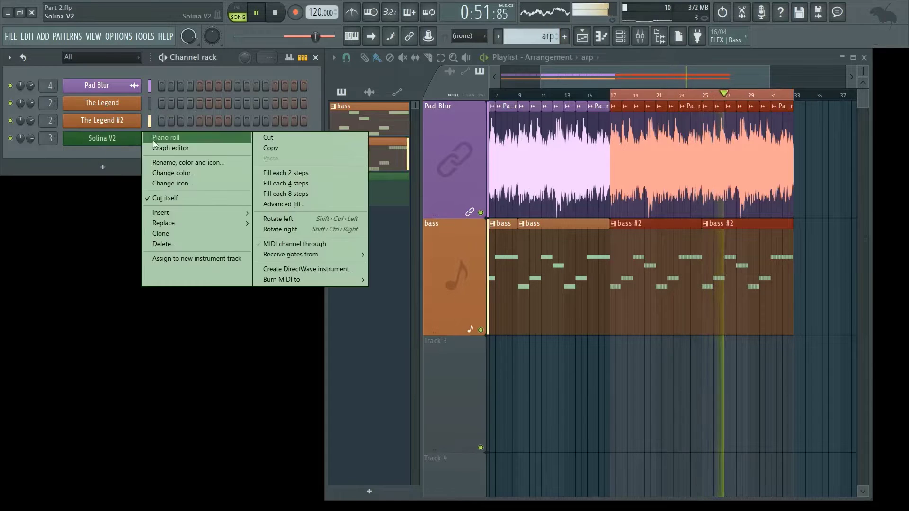
click(152, 137)
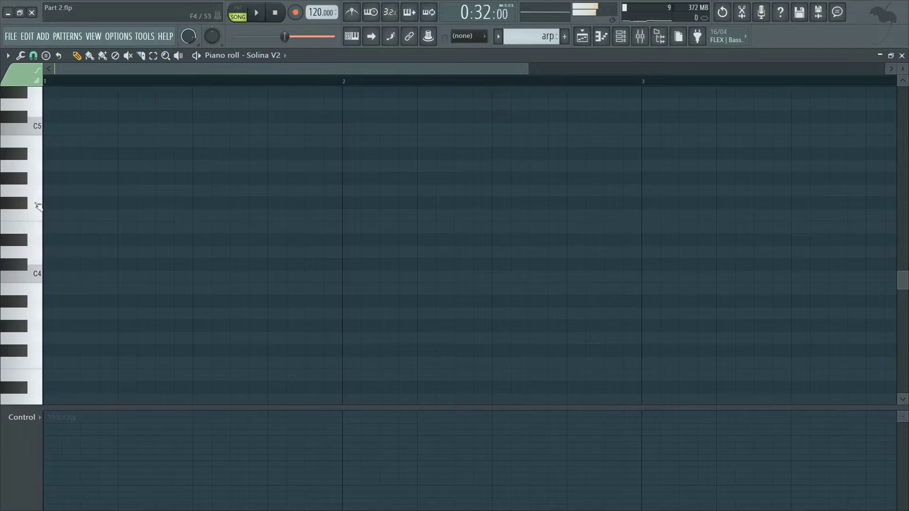
- Draw a short F#5 note at bar 1, deleting a stray second note
scroll(28, 214, up, 3)
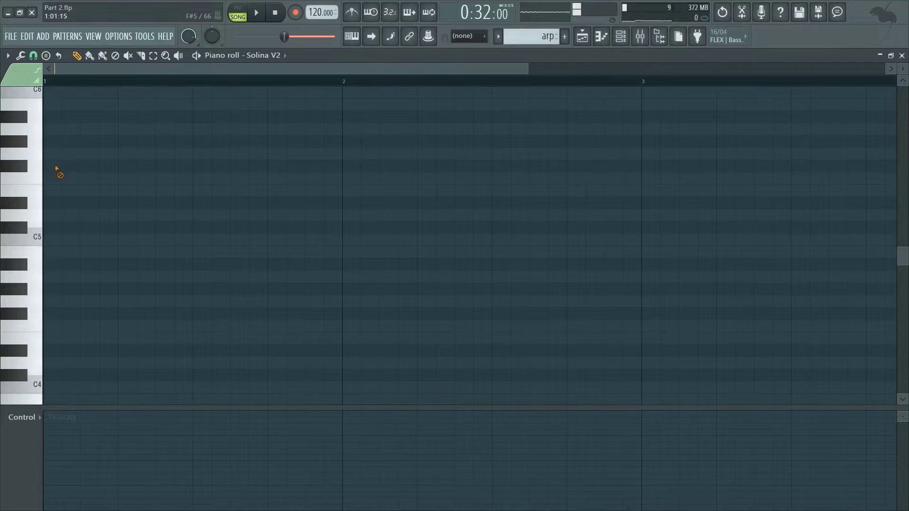
click(52, 167)
drag(644, 167, 364, 180)
right_click(401, 181)
drag(635, 165, 77, 151)
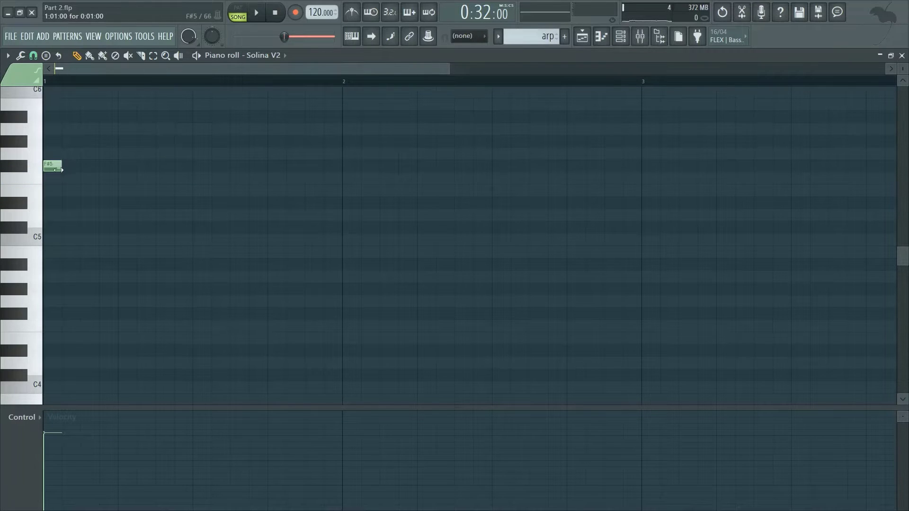
key(space)
drag(61, 264, 48, 225)
- Add more short notes to the arp melody, including F#6 and D#6, then close the piano roll
click(55, 252)
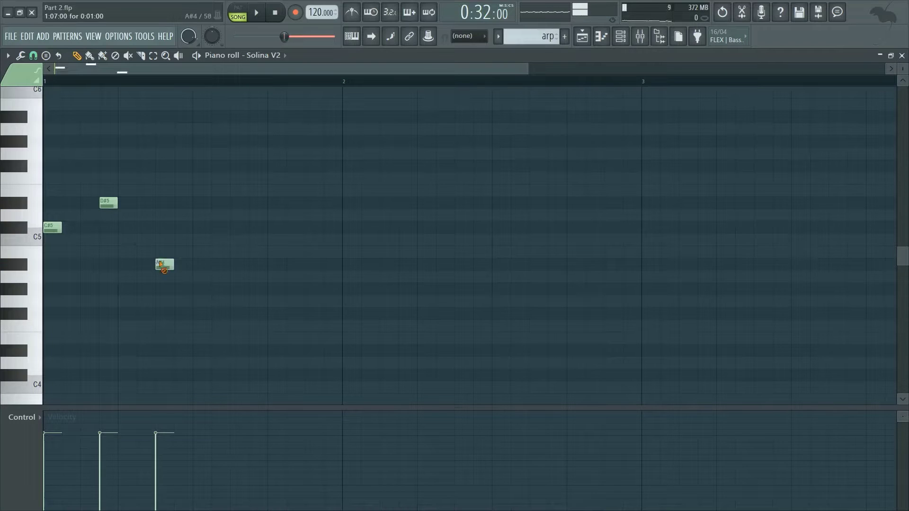
key(space)
click(160, 302)
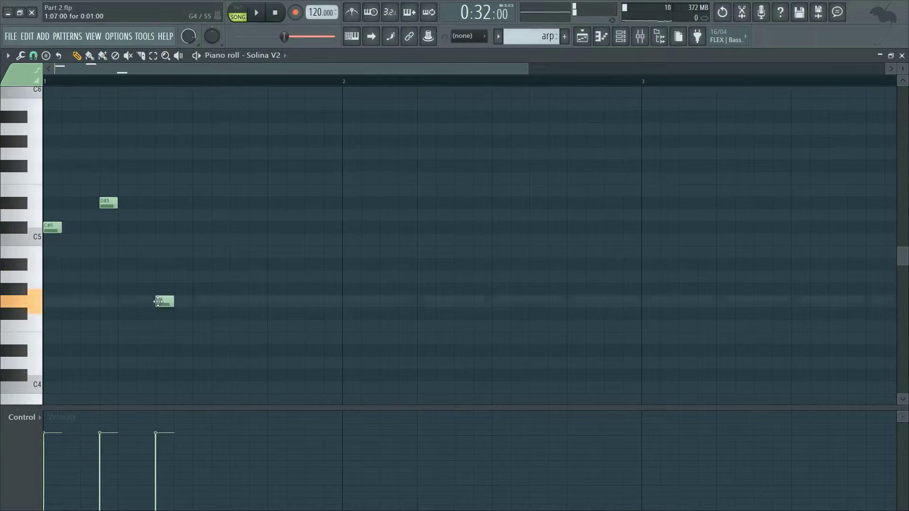
right_click(164, 303)
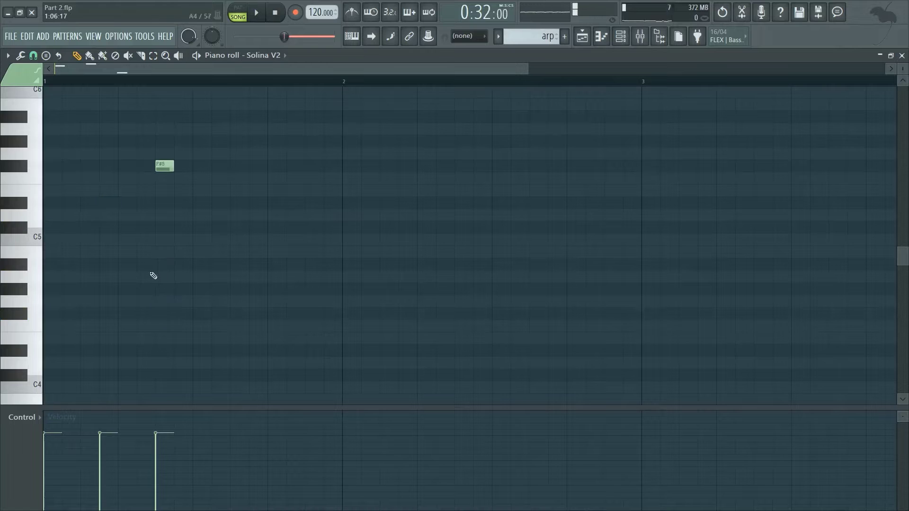
ctrl+scroll(153, 275, up, 2)
scroll(137, 281, up, 4)
click(328, 151)
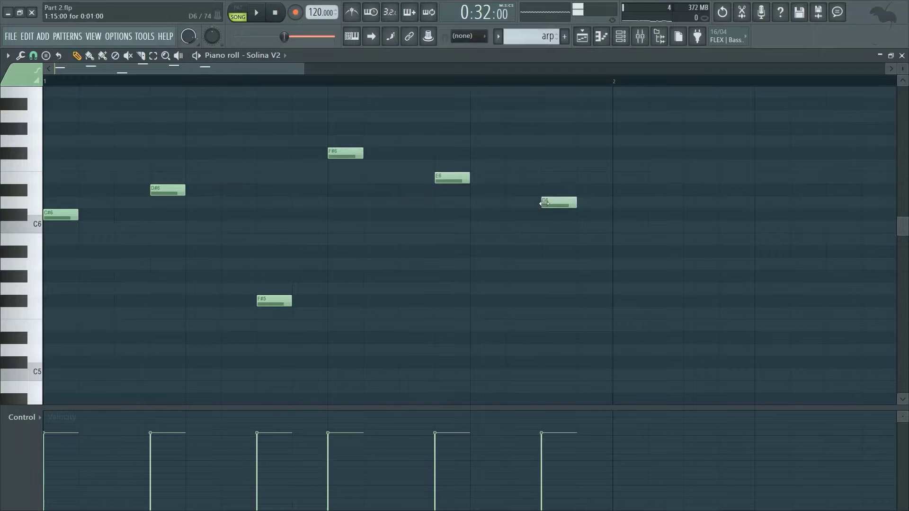
click(547, 191)
ctrl+scroll(455, 240, down, 2)
key(F7)
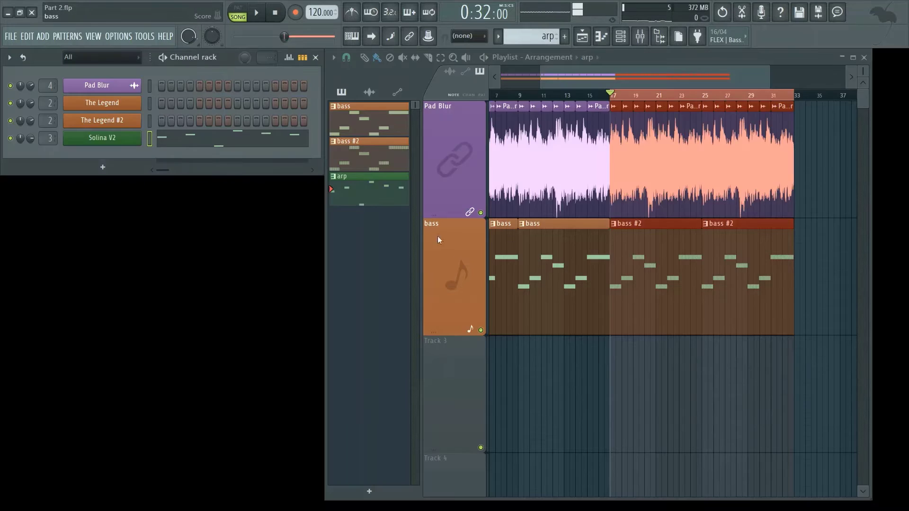
- Place the arp clip on Track 3 at bar 17, lock the track to its content, and open the clip's piano roll
click(610, 381)
right_click(464, 376)
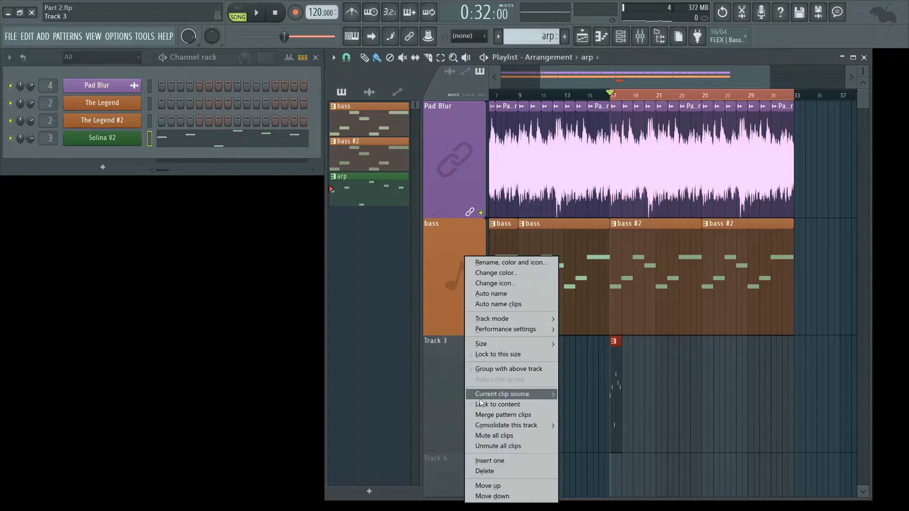
click(484, 404)
key(space)
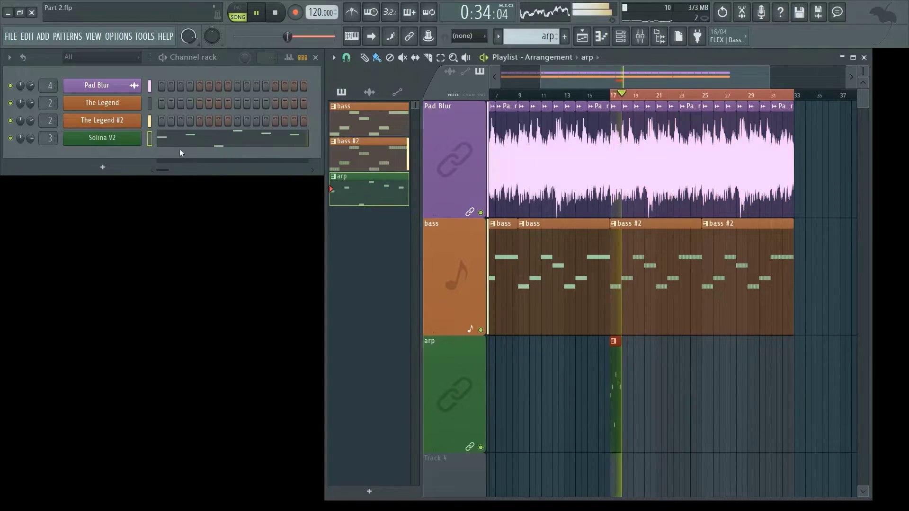
double_click(372, 193)
key(space)
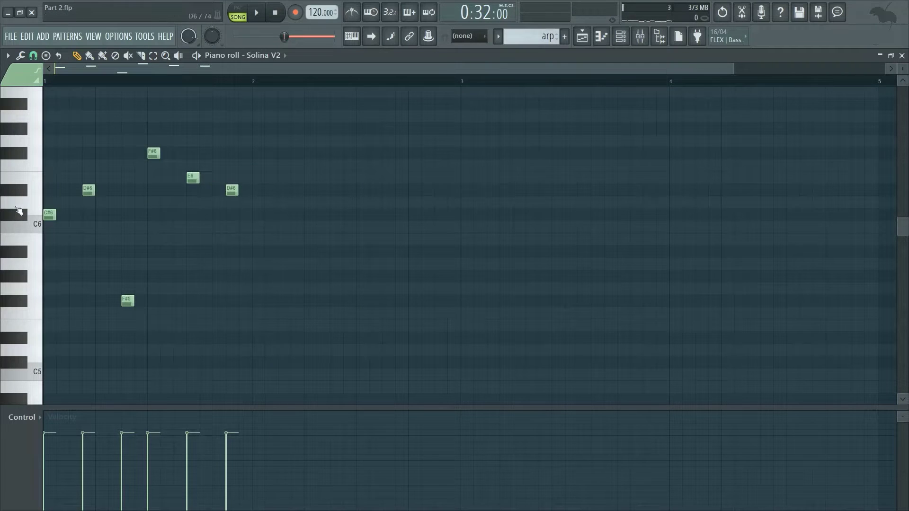
- Delete the F#6, E6 and second D#6 notes from the arp pattern
key(space)
right_click(154, 153)
right_click(192, 178)
right_click(232, 189)
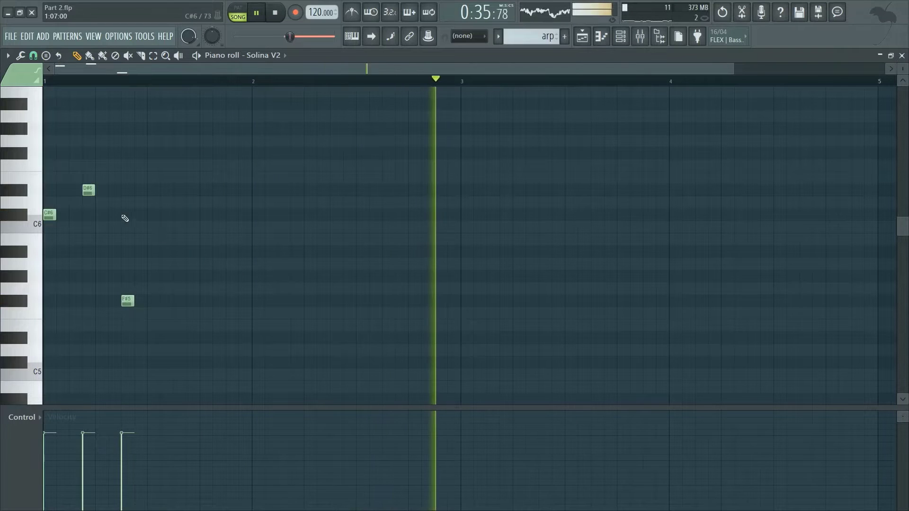
key(F7)
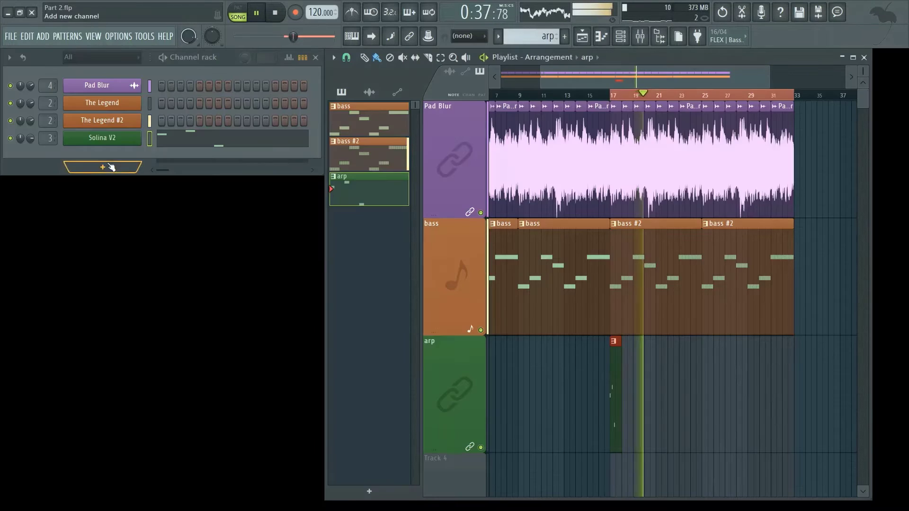
- Paint repeated arp clips at bars 21, 25 and 29 on the arp track
click(180, 138)
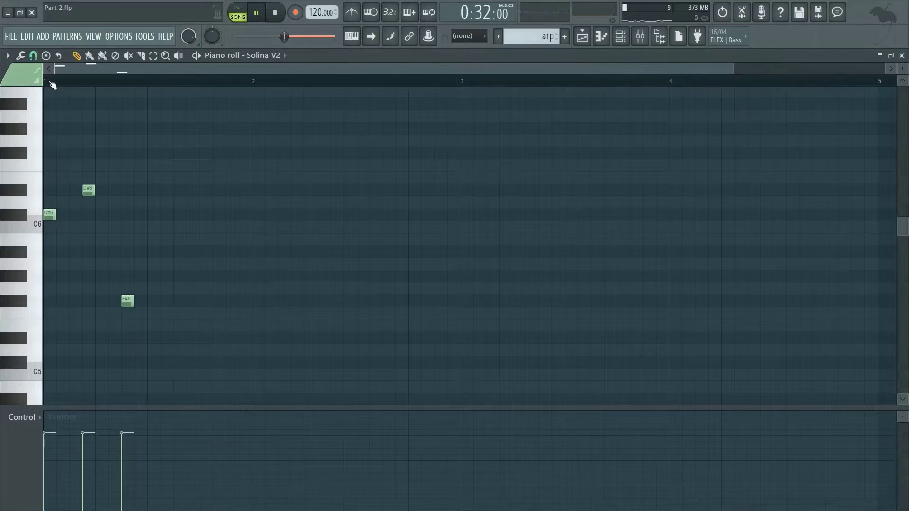
key(F7)
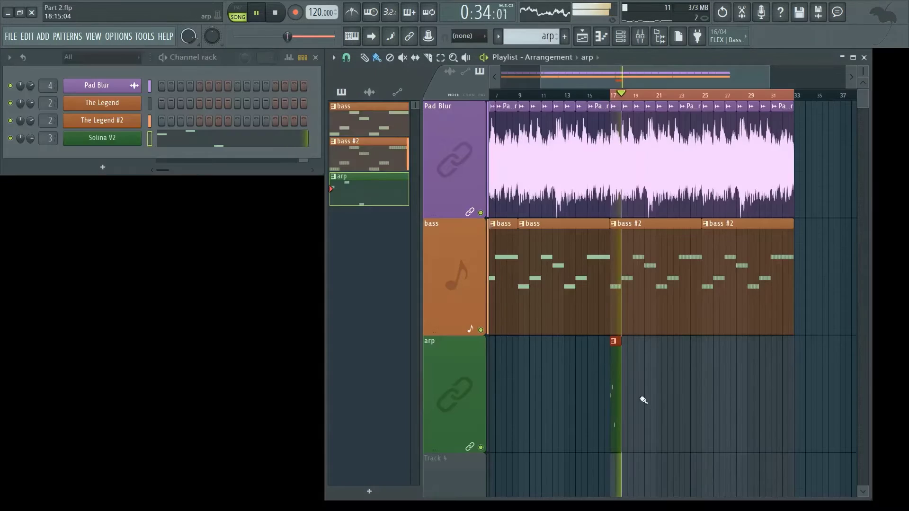
click(702, 367)
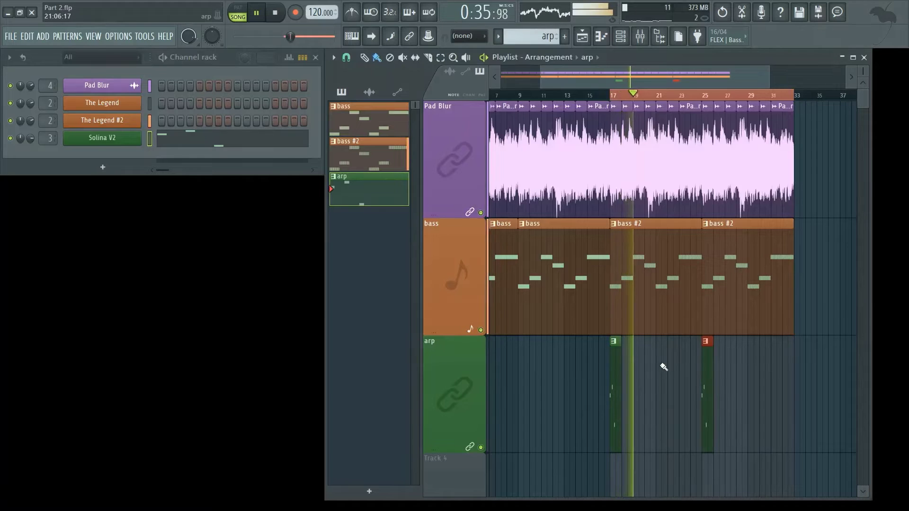
click(661, 367)
click(752, 366)
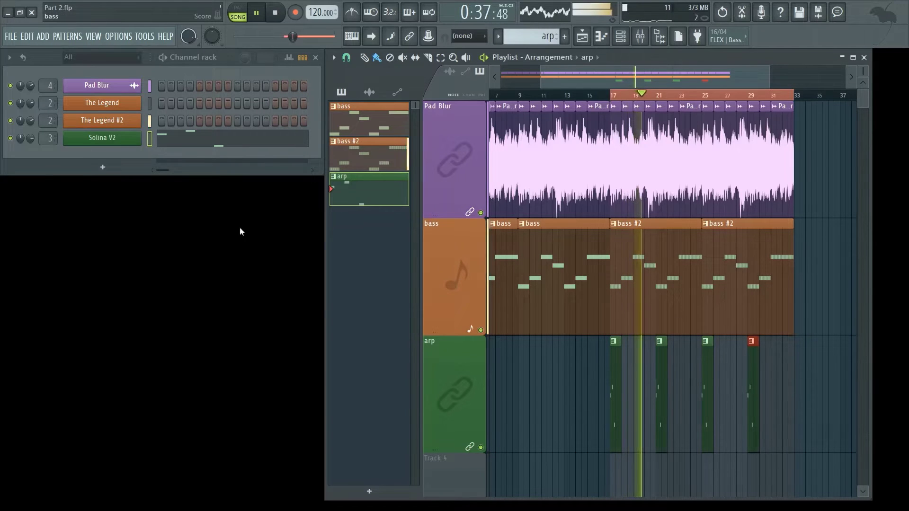
click(94, 137)
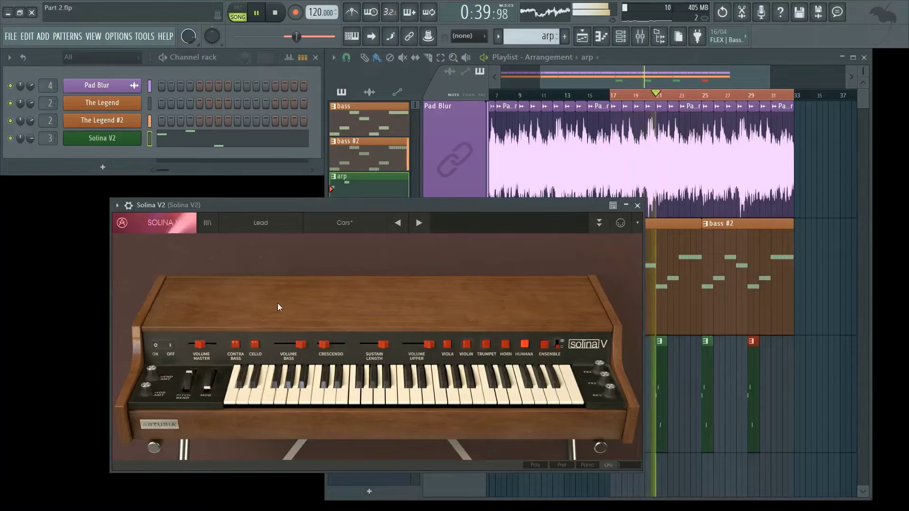
- Set The Legend #2 filter cutoff to 56 Hz, shrink the playlist track heights, and stop playback
click(637, 206)
click(118, 121)
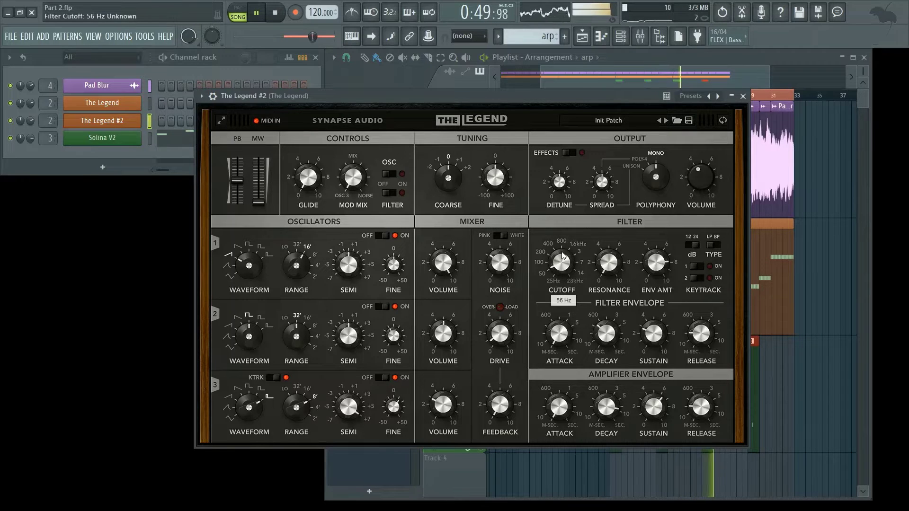
click(742, 96)
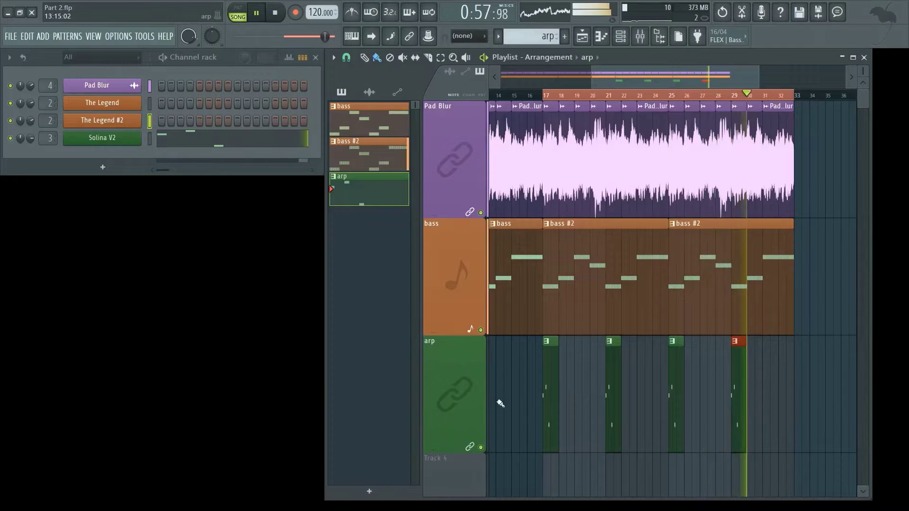
scroll(512, 364, down, 2)
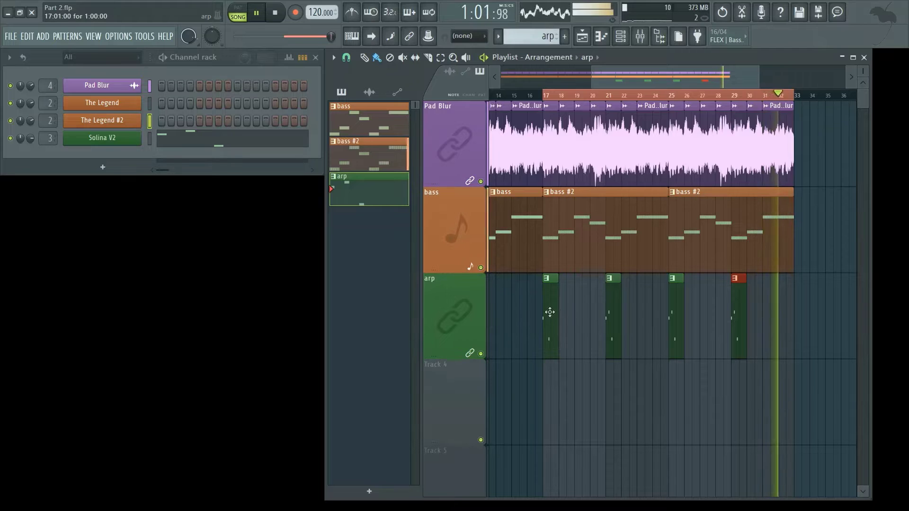
key(space)
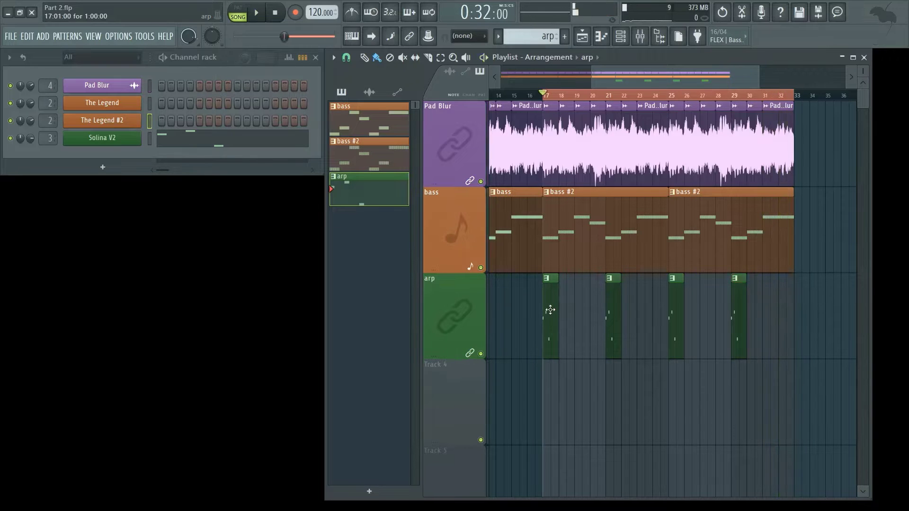
- Open the arp pattern's piano roll and sketch F#6 and E6 notes in bar 1
double_click(549, 312)
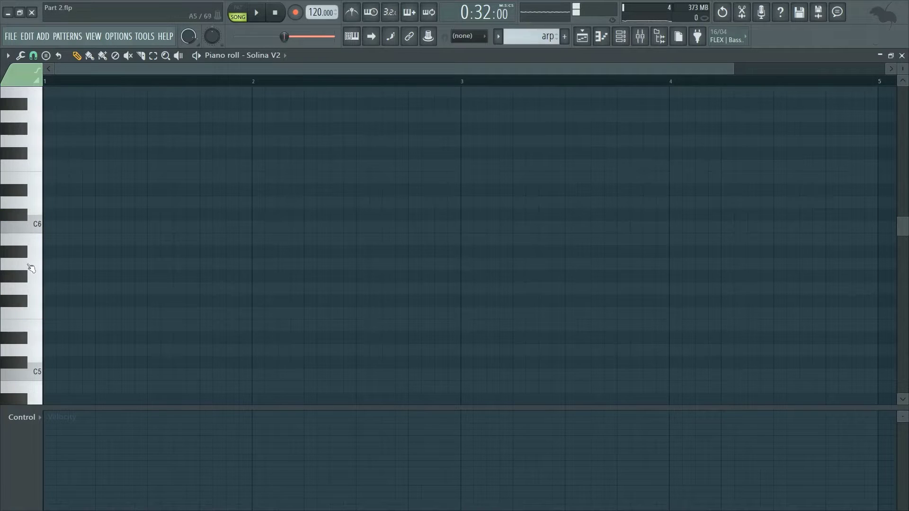
key(space)
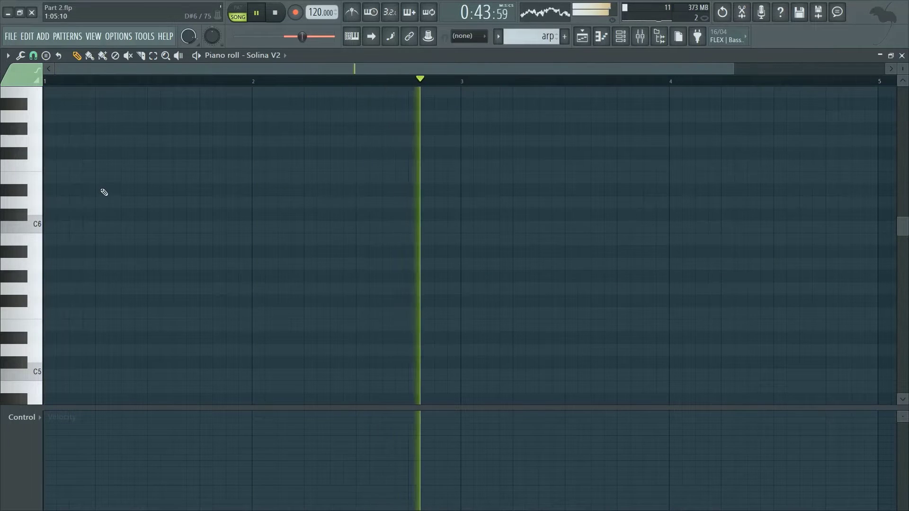
key(space)
click(176, 178)
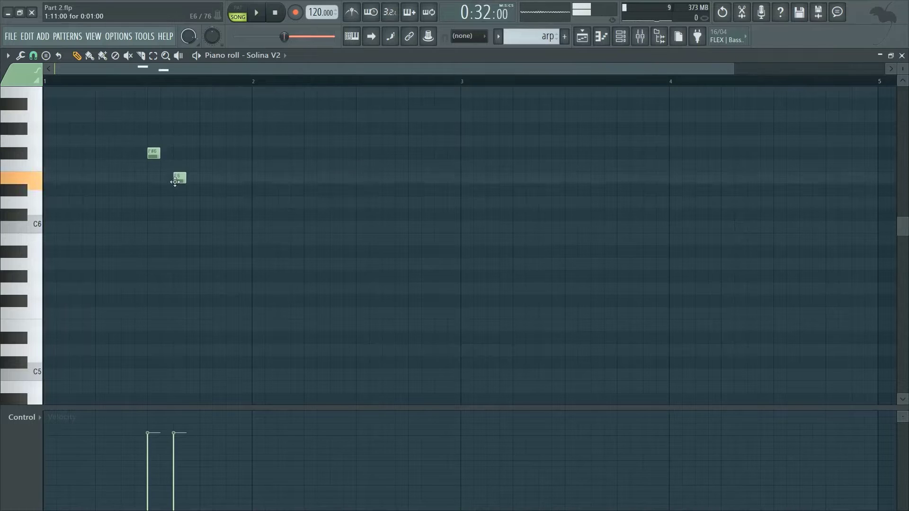
click(187, 179)
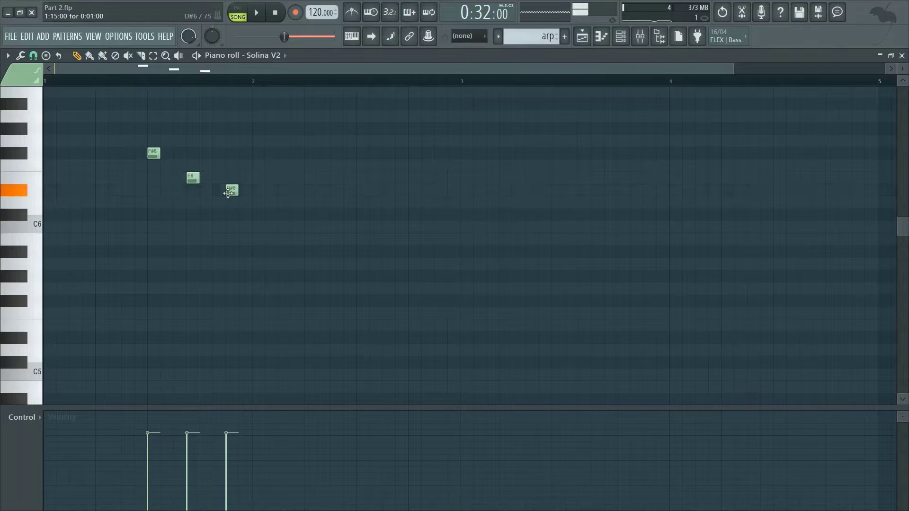
key(space)
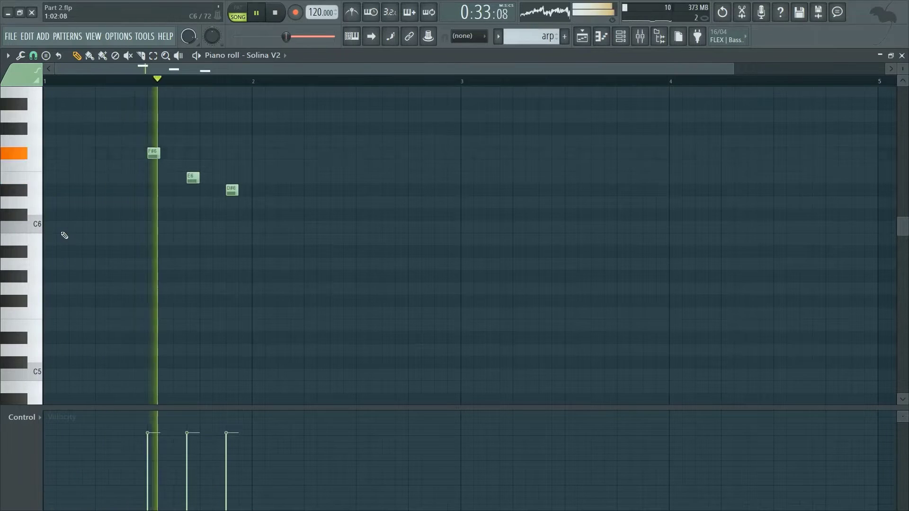
key(space)
- Try G#5 and B5 notes at the start of bar 1, removing the duplicate B5
drag(60, 226, 56, 278)
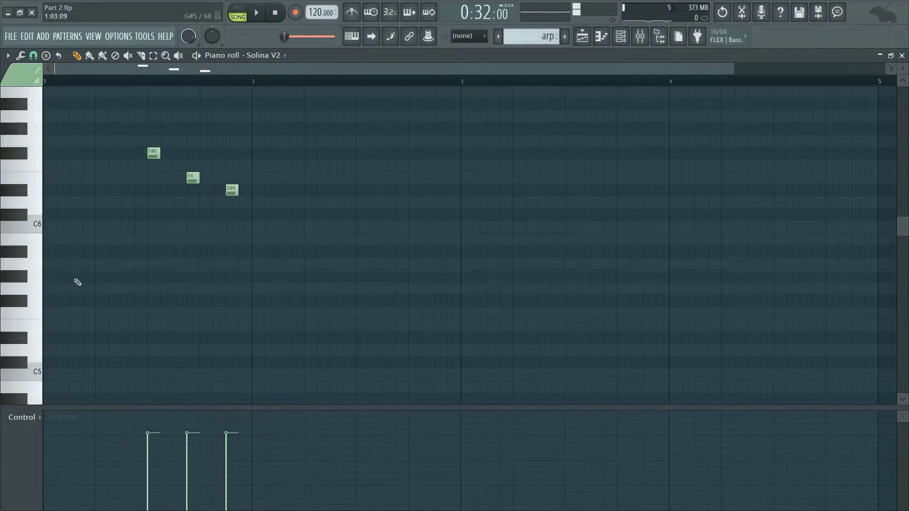
drag(106, 222, 121, 239)
key(space)
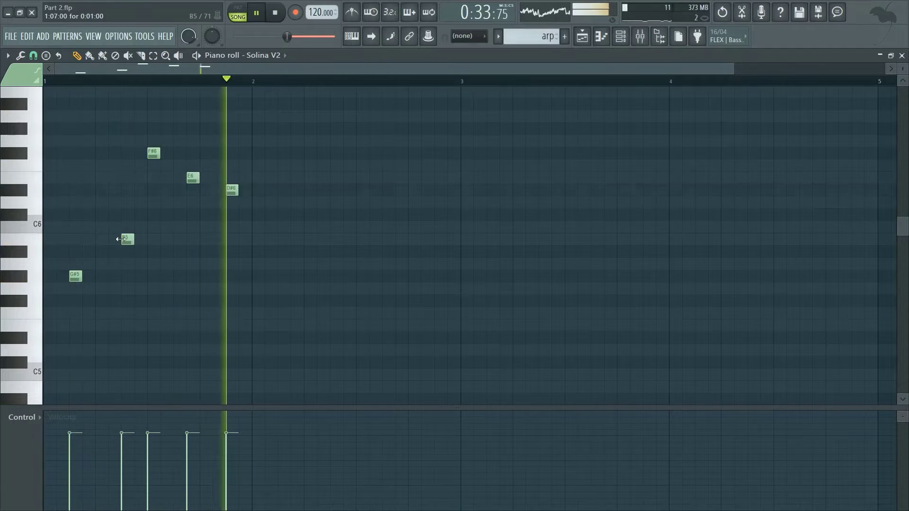
click(49, 82)
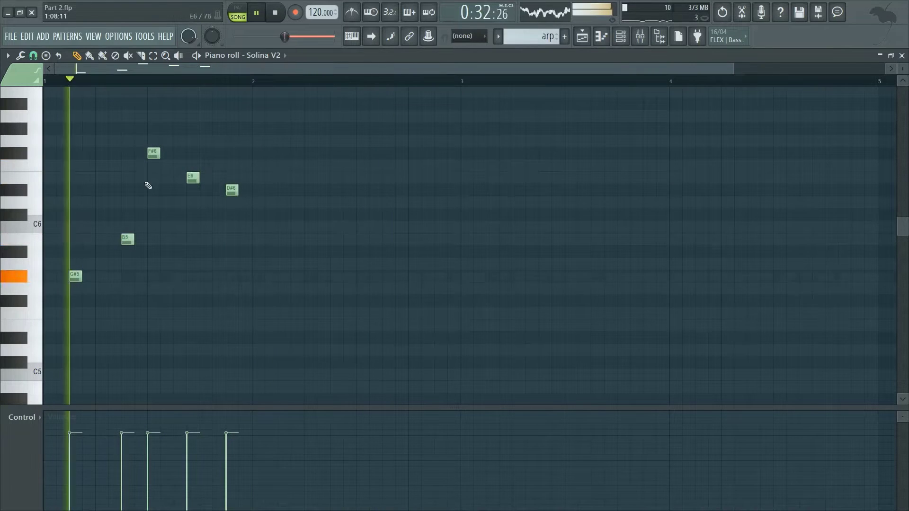
drag(81, 274, 76, 241)
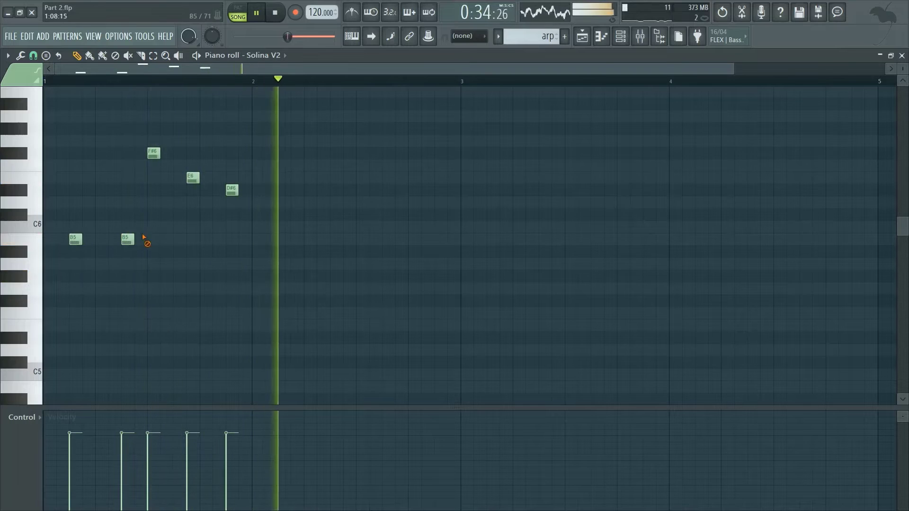
right_click(127, 239)
key(space)
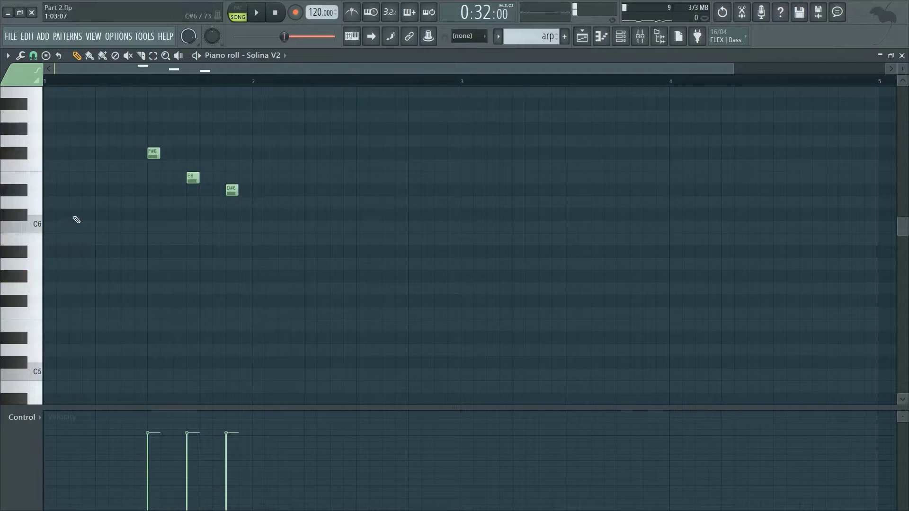
- Add a G#5 trial note, then delete the C#6, G#5, F#6, E6 and D#6 notes
click(115, 265)
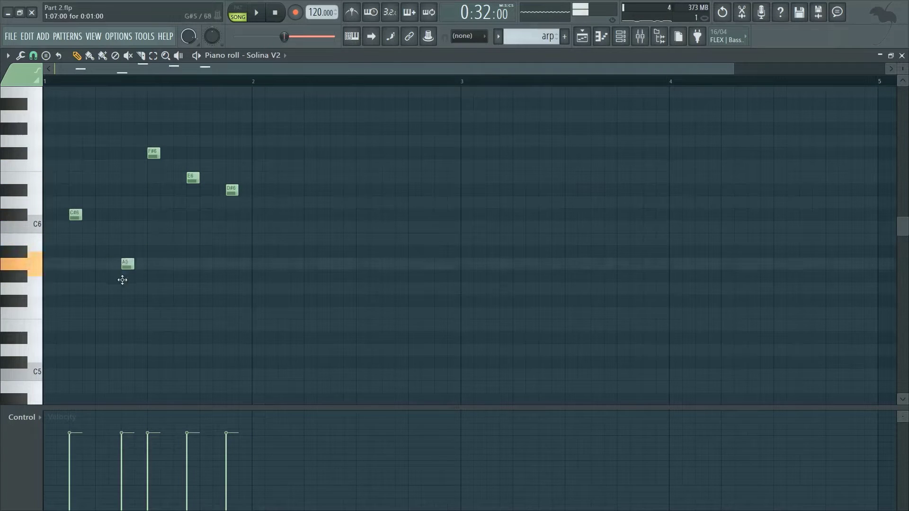
drag(123, 280, 128, 290)
key(space)
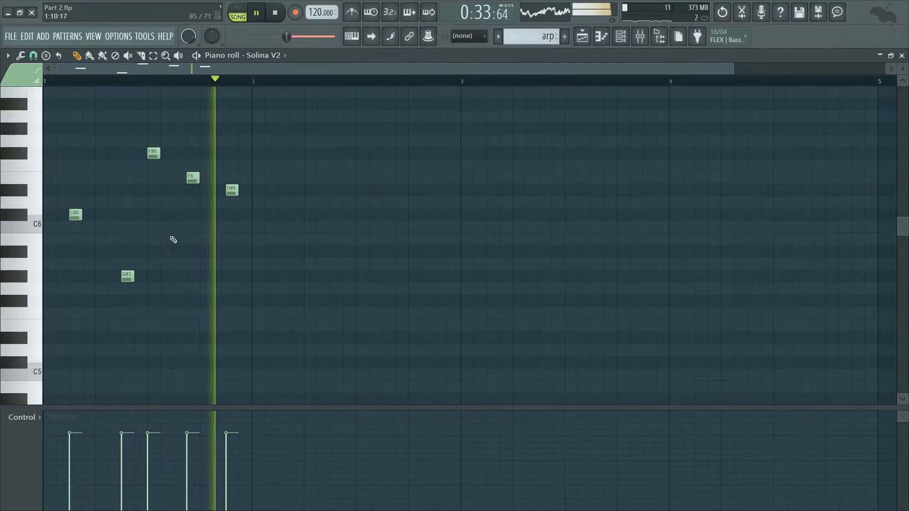
right_click(76, 214)
right_click(127, 276)
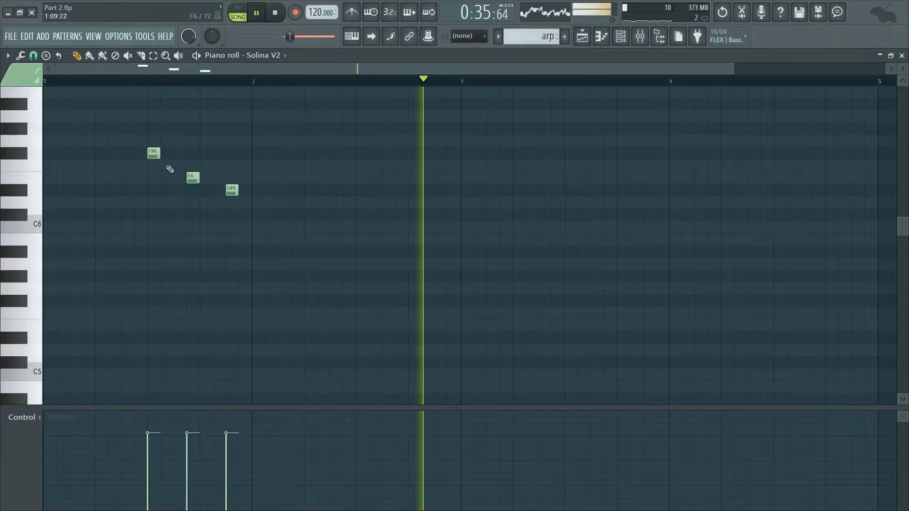
right_click(153, 152)
right_click(192, 178)
right_click(231, 189)
key(space)
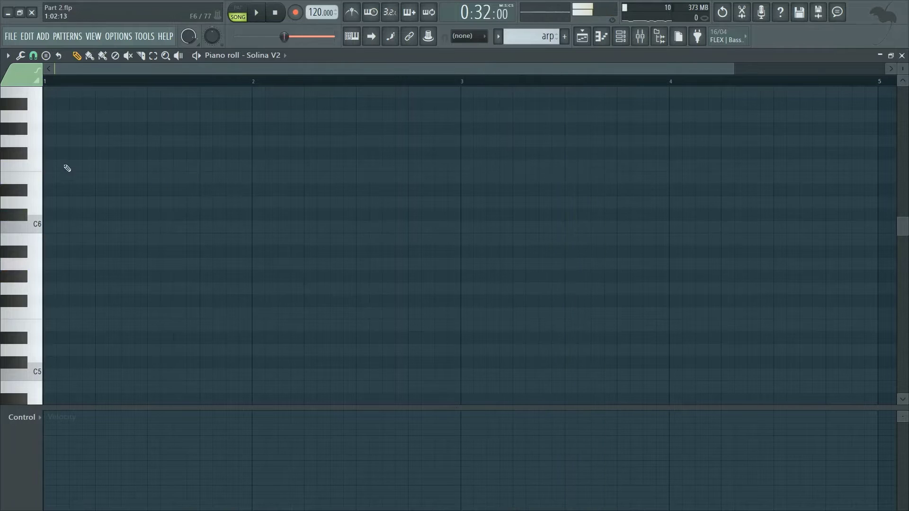
- Draw a C#7 note at the start of bar 1 after trying G6 and A#6
click(72, 138)
right_click(78, 143)
key(space)
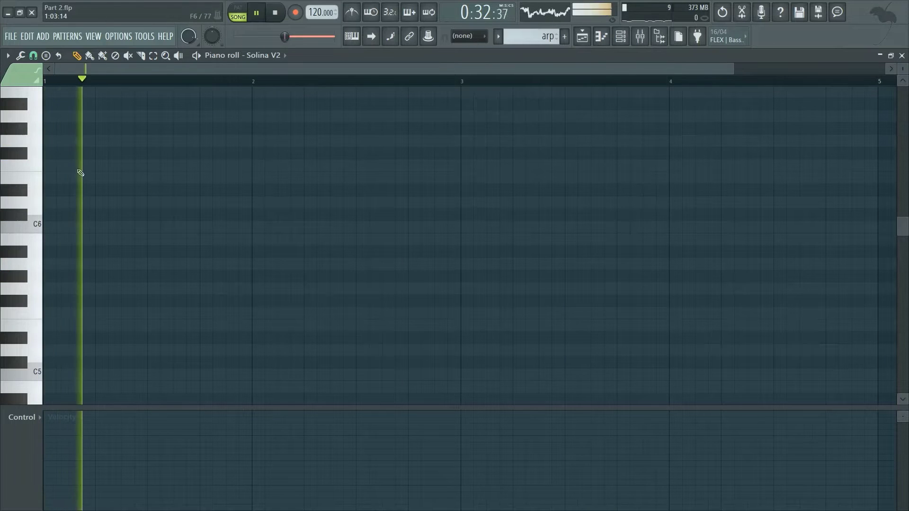
scroll(74, 157, up, 3)
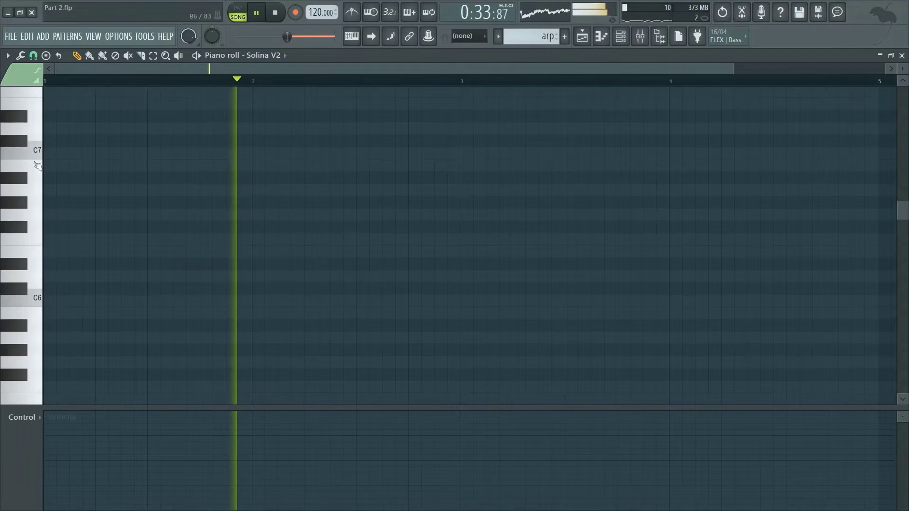
key(space)
click(71, 137)
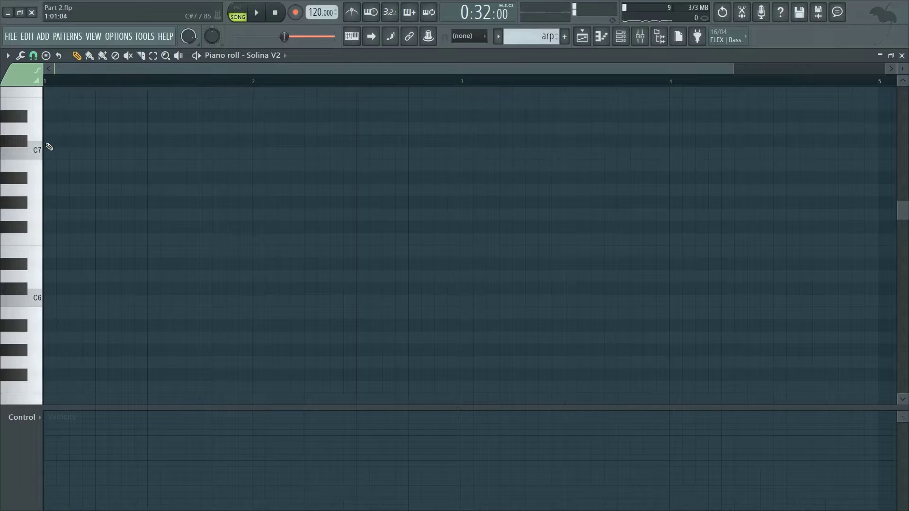
key(space)
click(123, 177)
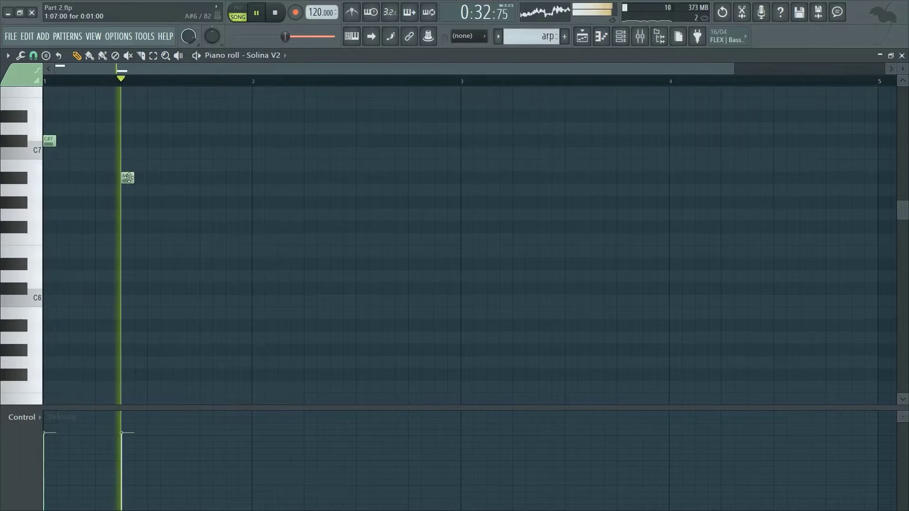
right_click(131, 183)
key(space)
- Trial A6 and B6 notes in bar 1 and an A6 near bar 3.7, removing the A6s
click(130, 190)
key(space)
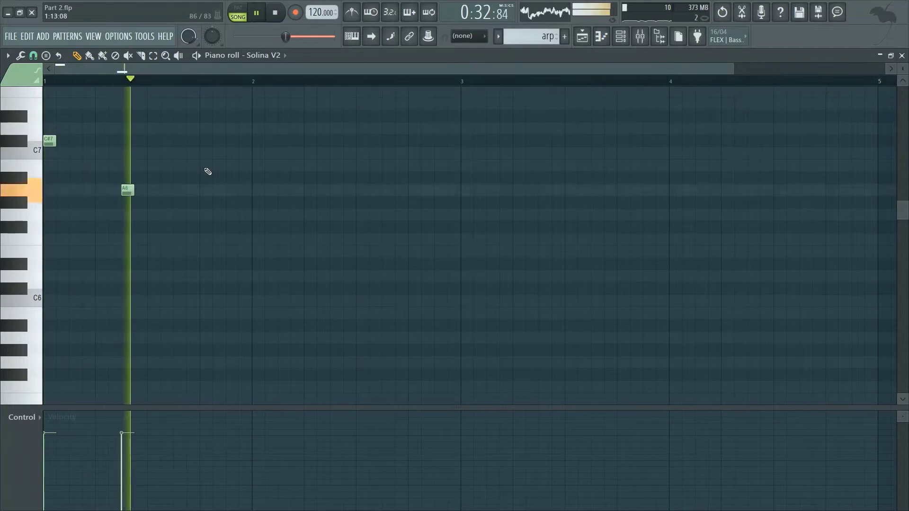
click(205, 167)
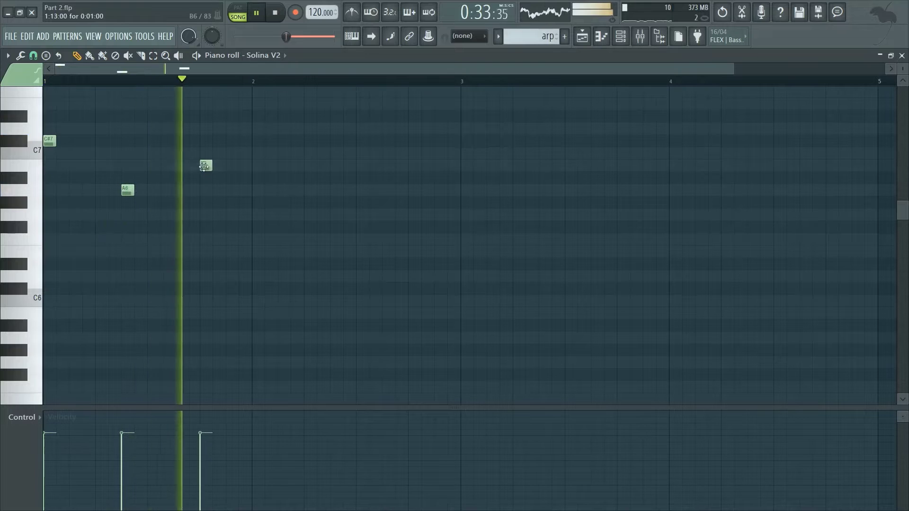
right_click(128, 190)
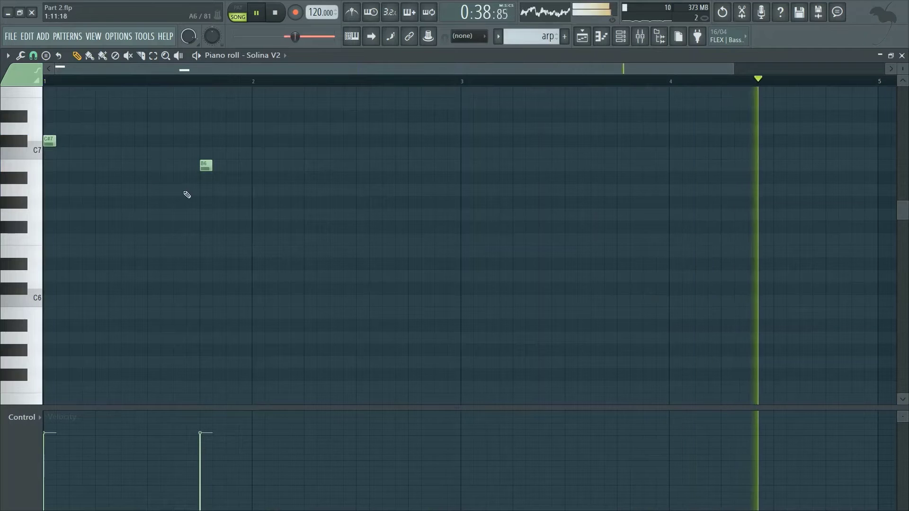
key(space)
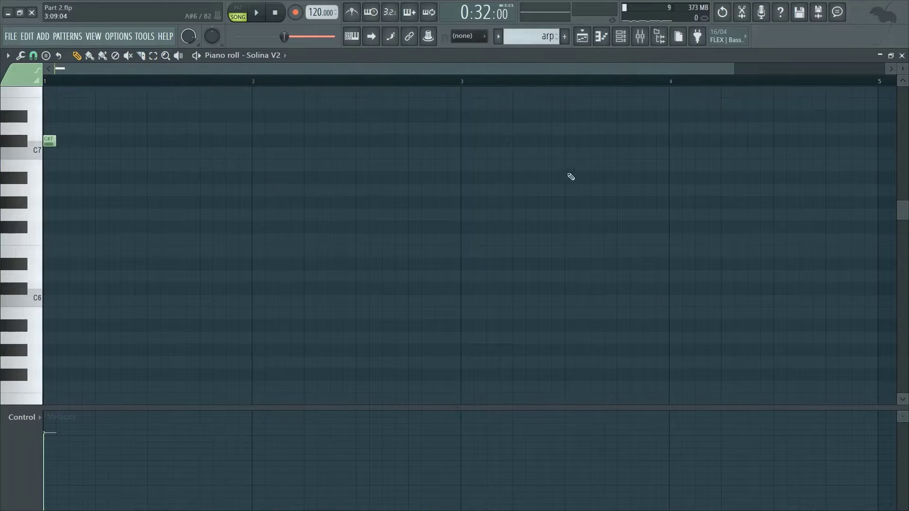
click(605, 189)
right_click(607, 194)
- Audition the G#6–F#6–E6–B6 phrase late in bar 3, delete the A6 note, and return to the Playlist
click(597, 202)
right_click(595, 201)
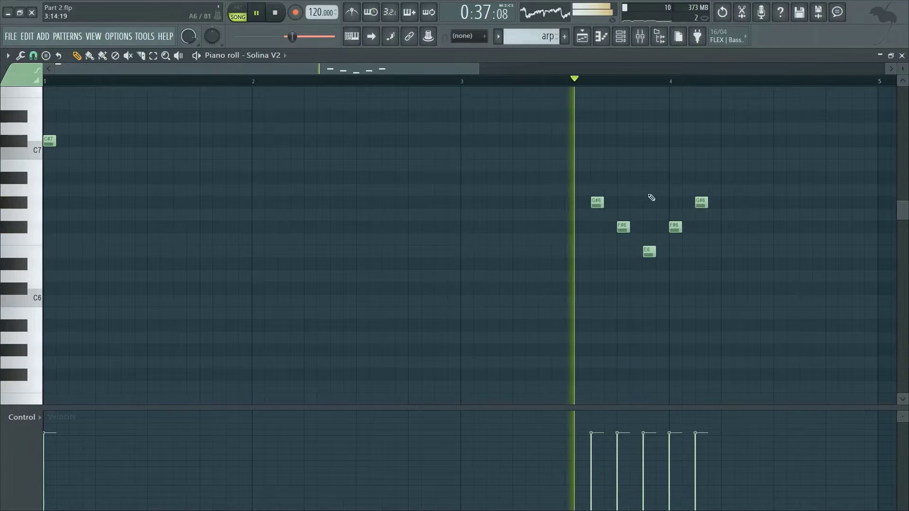
key(space)
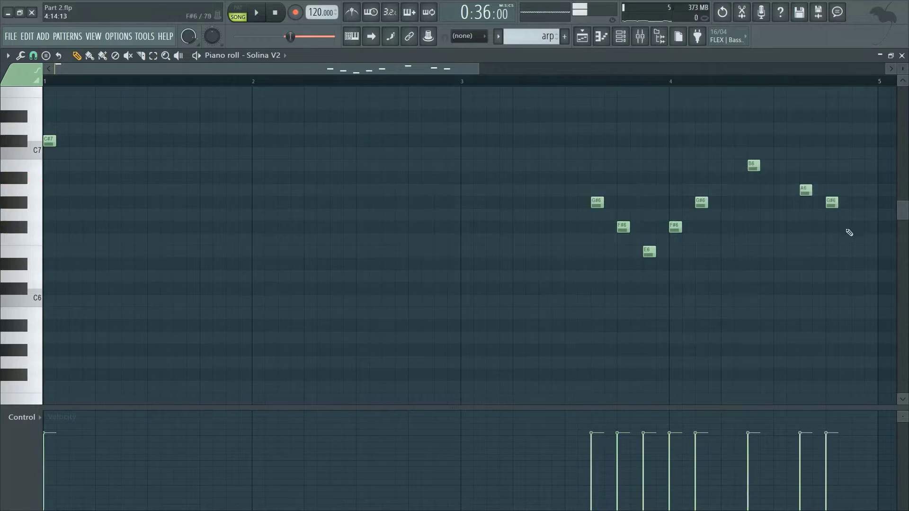
key(space)
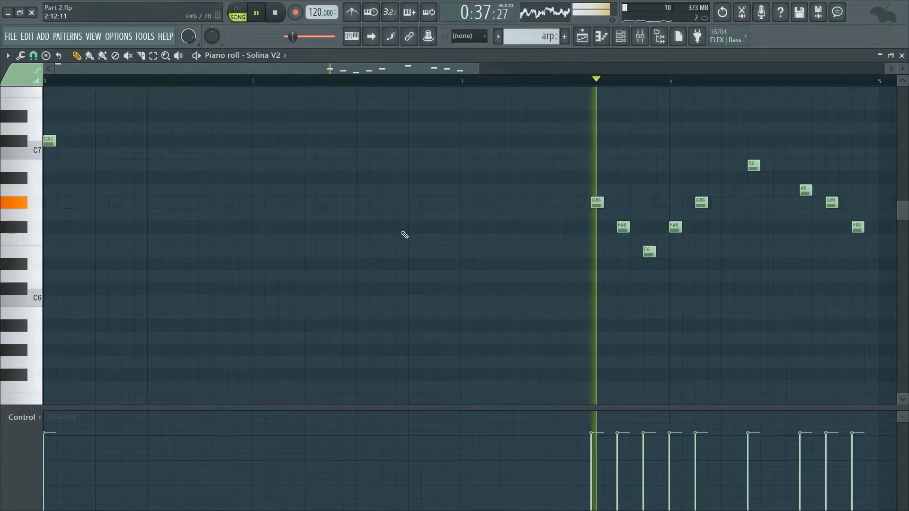
scroll(379, 249, down, 1)
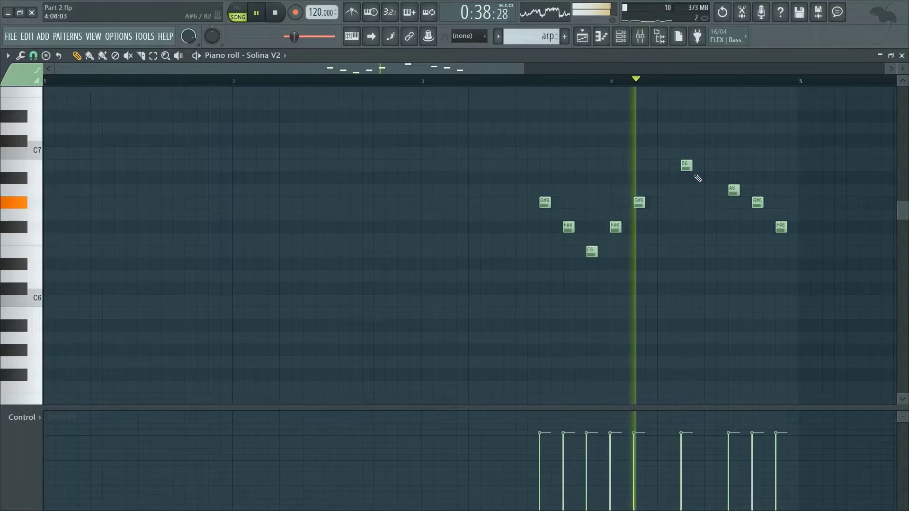
right_click(738, 188)
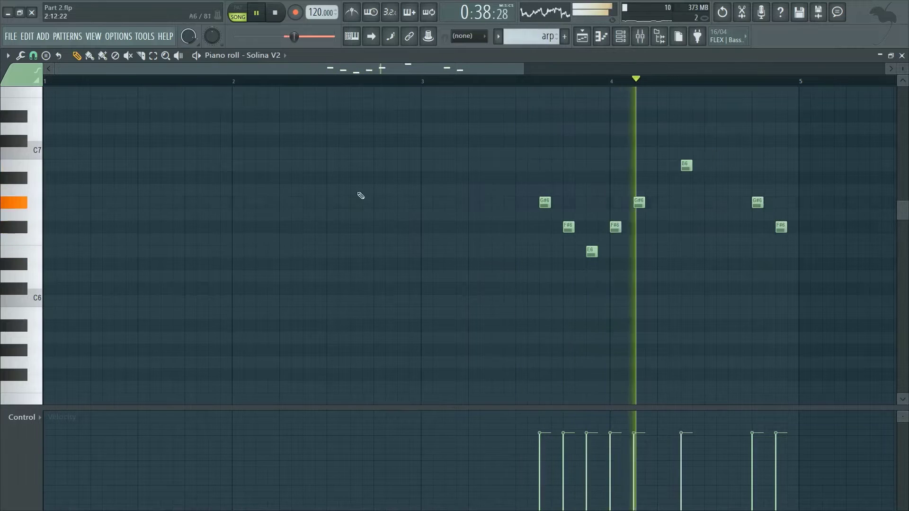
key(F7)
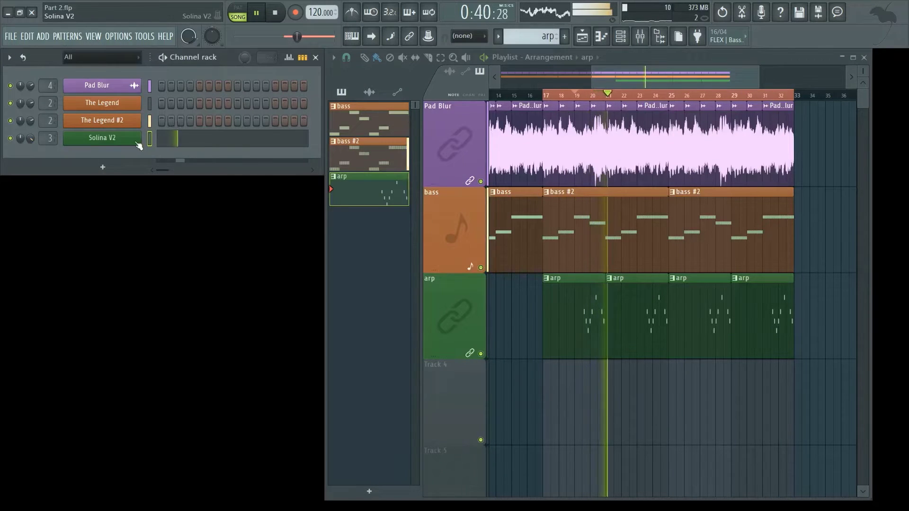
- Reopen the Solina V2 piano roll and audition the pattern from around bar 4
key(F7)
key(space)
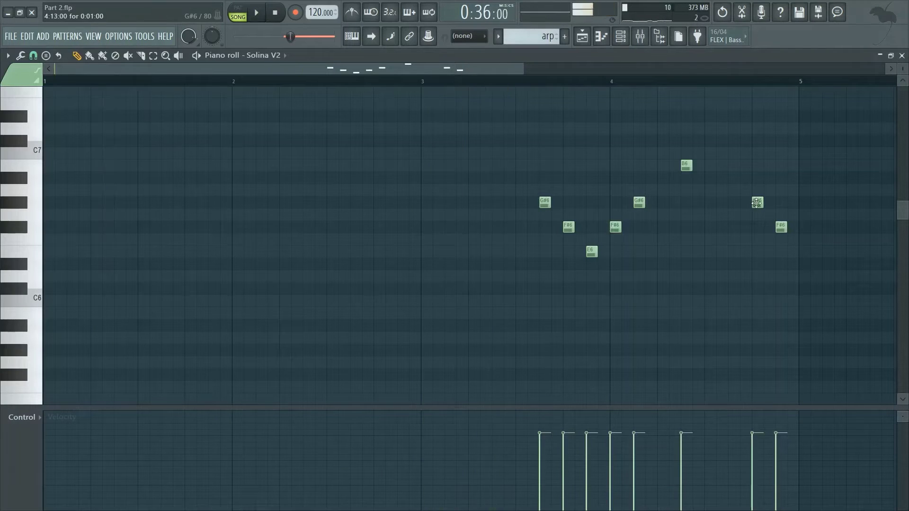
key(space)
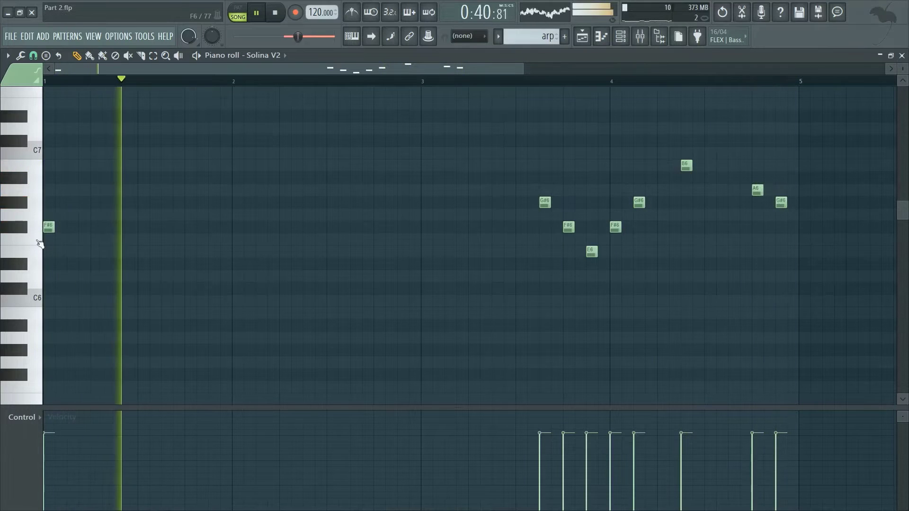
scroll(90, 238, up, 1)
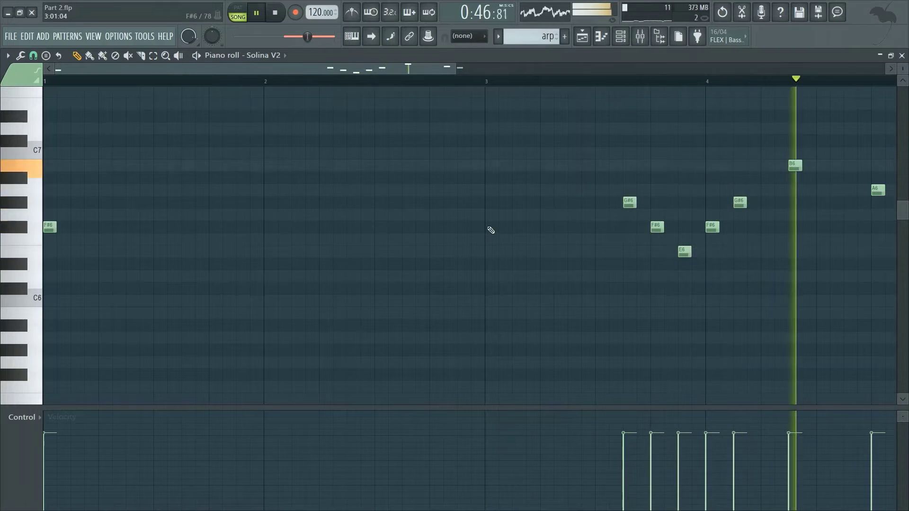
scroll(334, 217, down, 1)
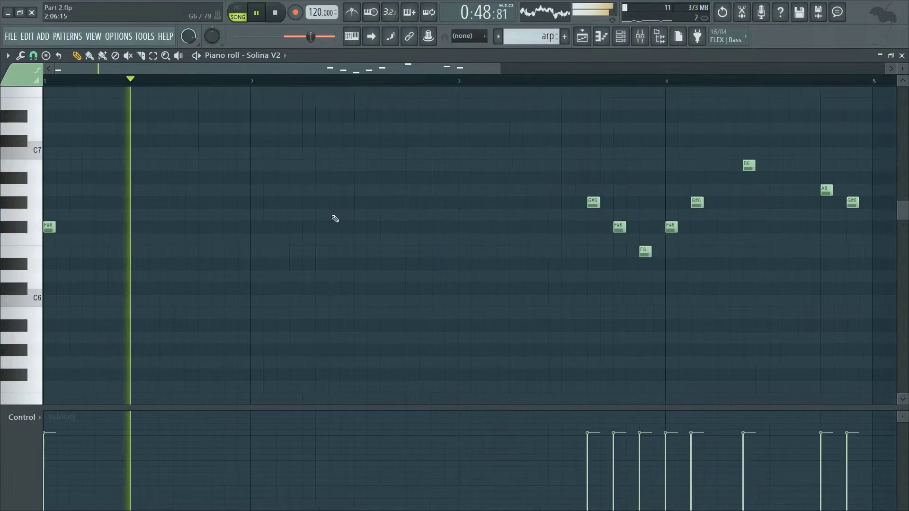
click(633, 82)
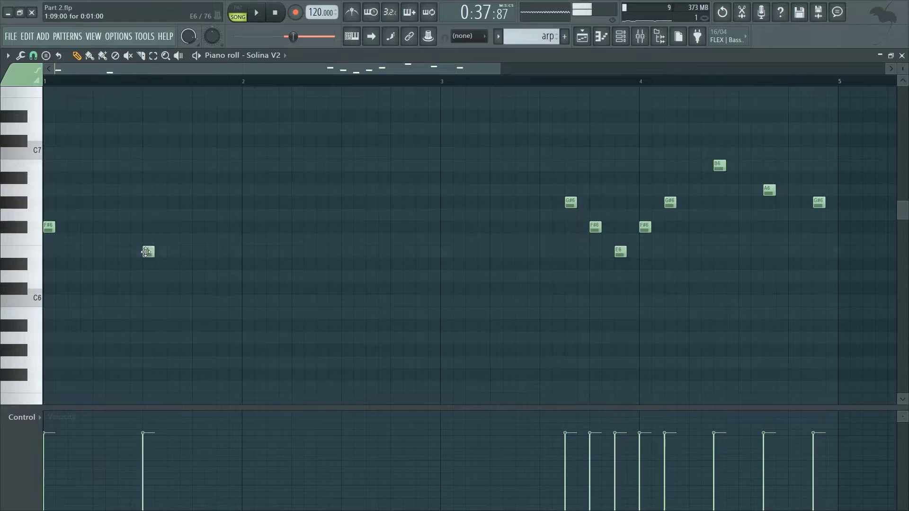
- Raise the C6 note in bars 1–2 to C#6 while auditioning from bar 1
key(space)
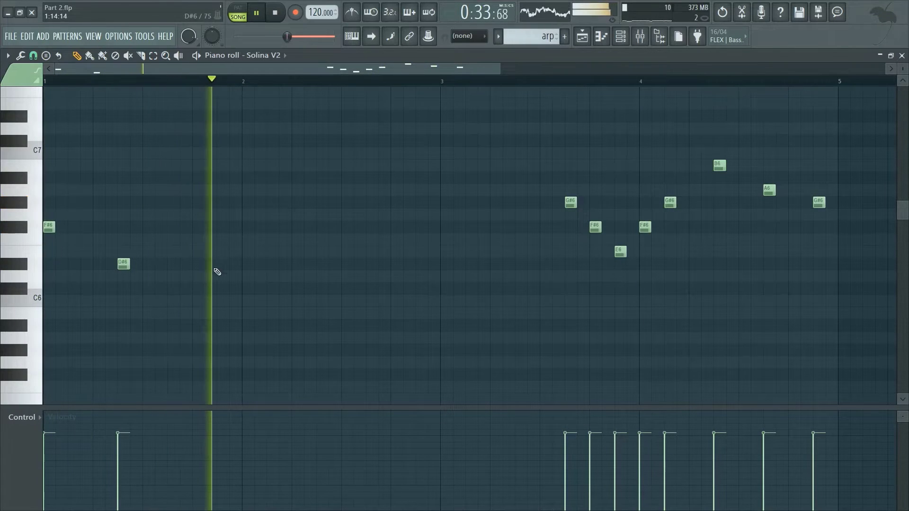
key(space)
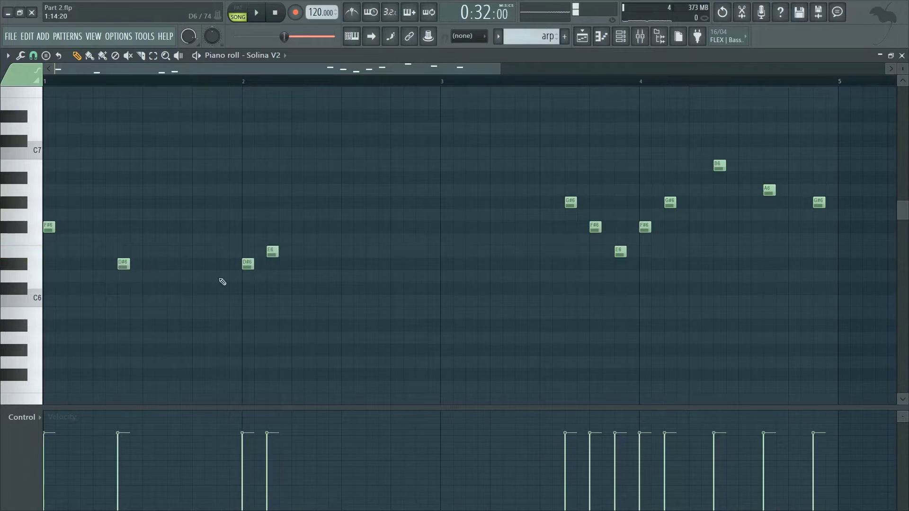
key(space)
drag(219, 295, 225, 280)
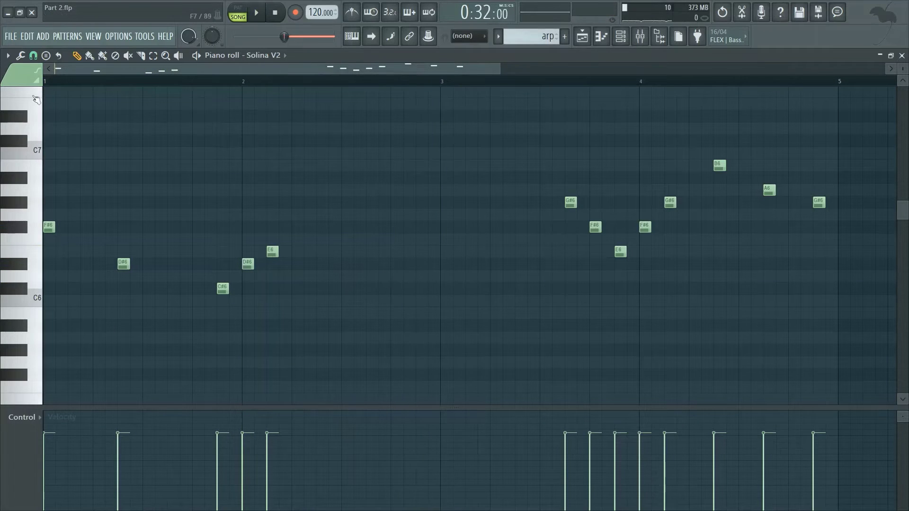
key(space)
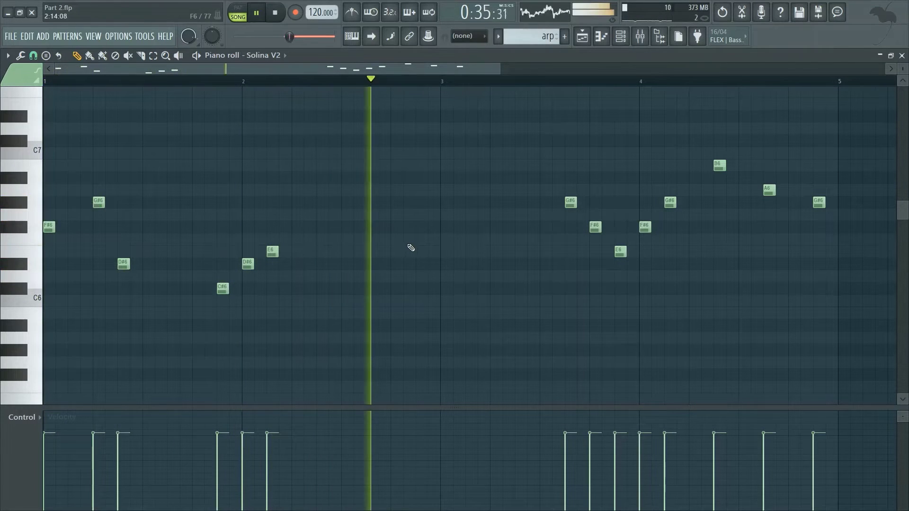
key(space)
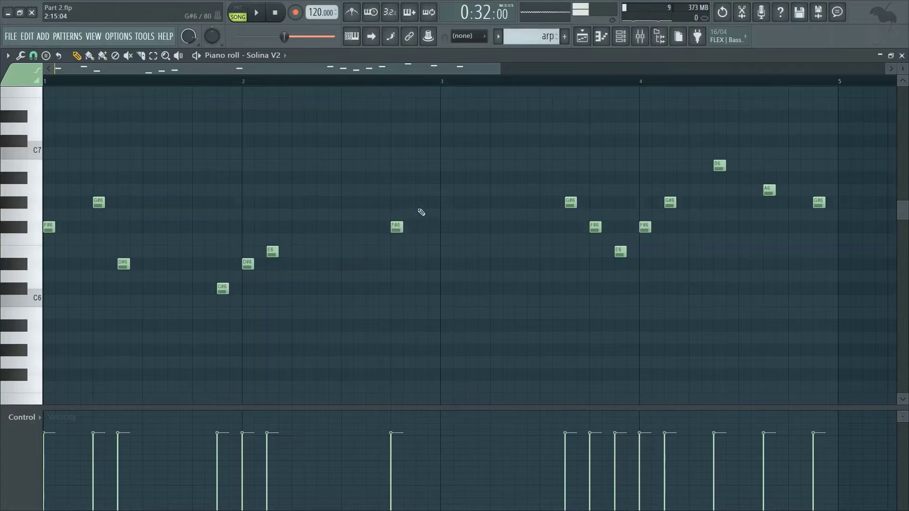
- Raise the bar-3 A#6 note to B6 and delete the early G#6 near bar 1
drag(445, 179, 445, 167)
key(space)
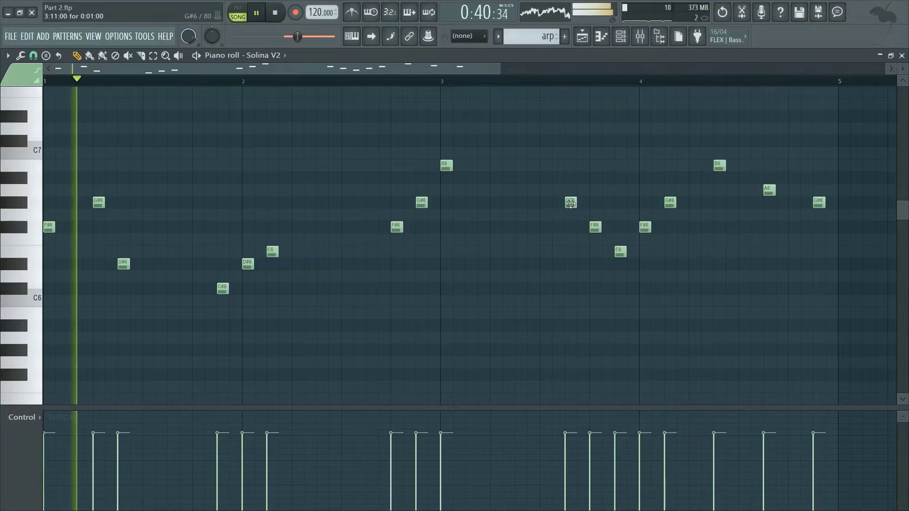
right_click(102, 202)
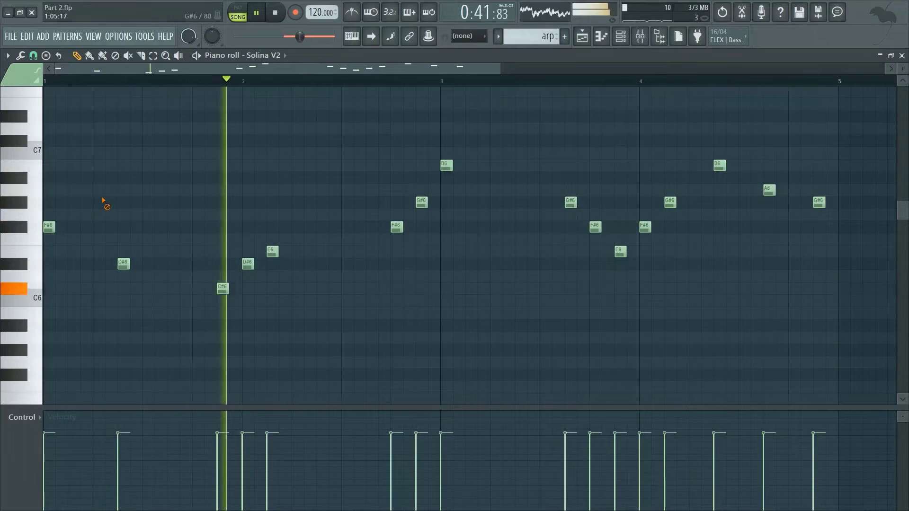
click(57, 83)
- Redraw the bar-1 D#6 note later in the bar and play from bar 3
right_click(123, 264)
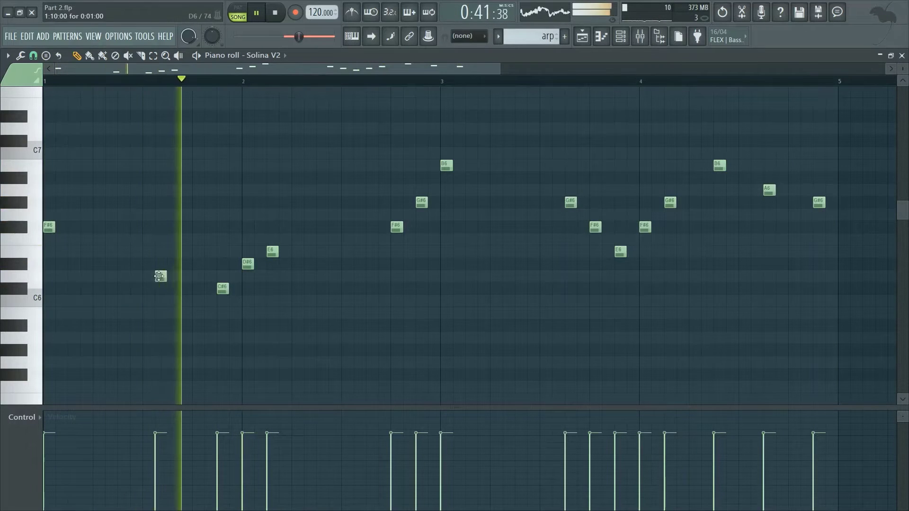
click(171, 265)
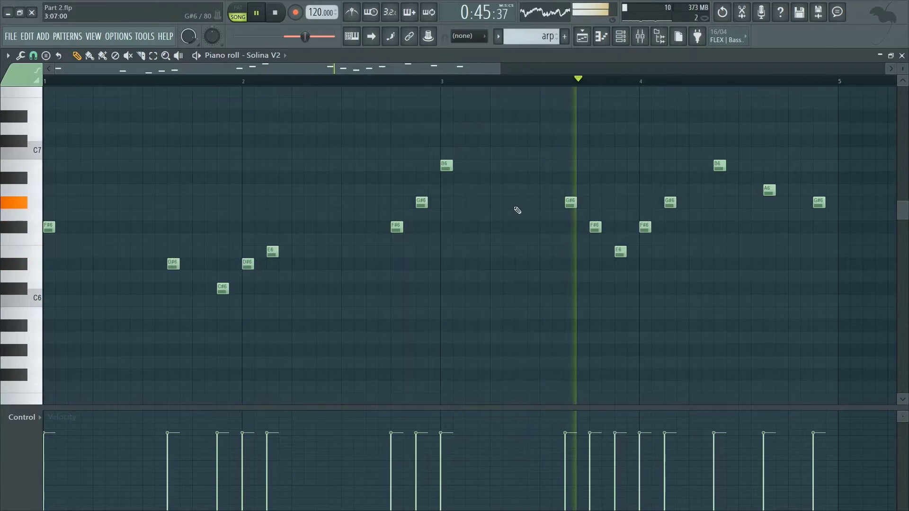
click(455, 82)
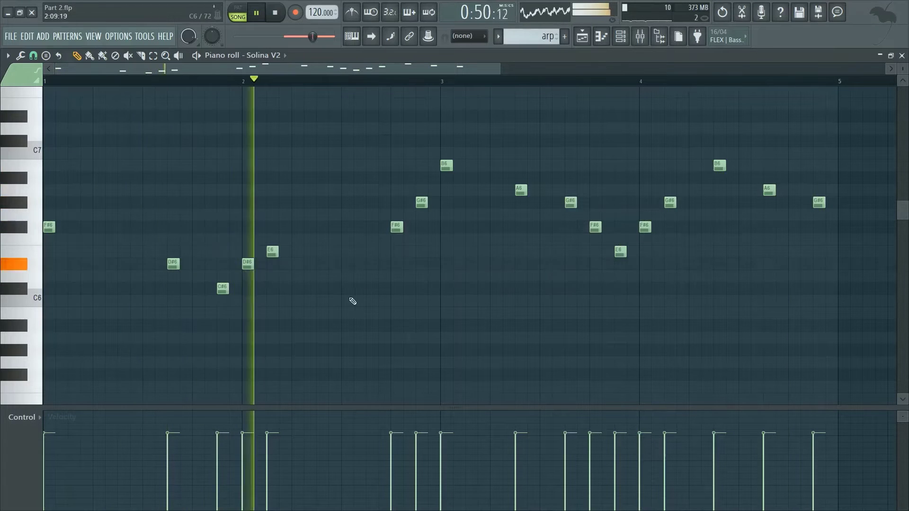
scroll(327, 305, down, 1)
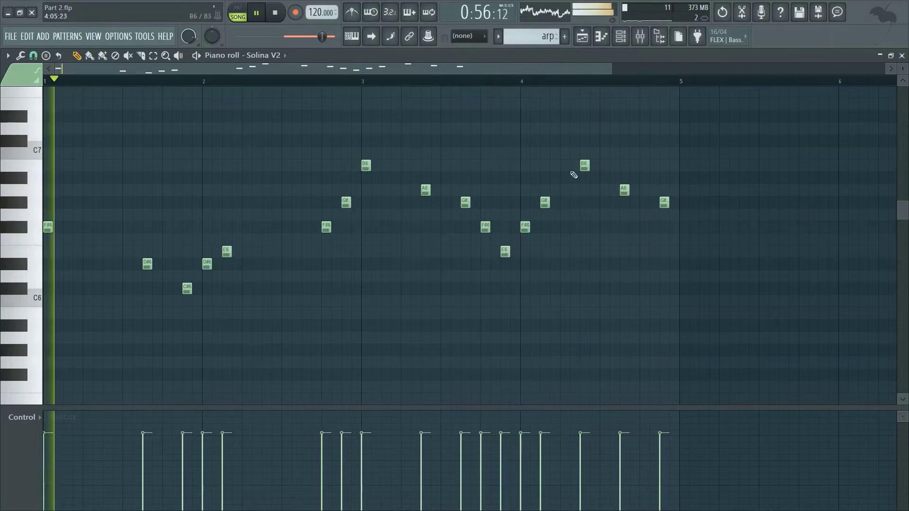
- Delete the late B6 note in bar 4 and the G# after bar 3's A6
right_click(584, 165)
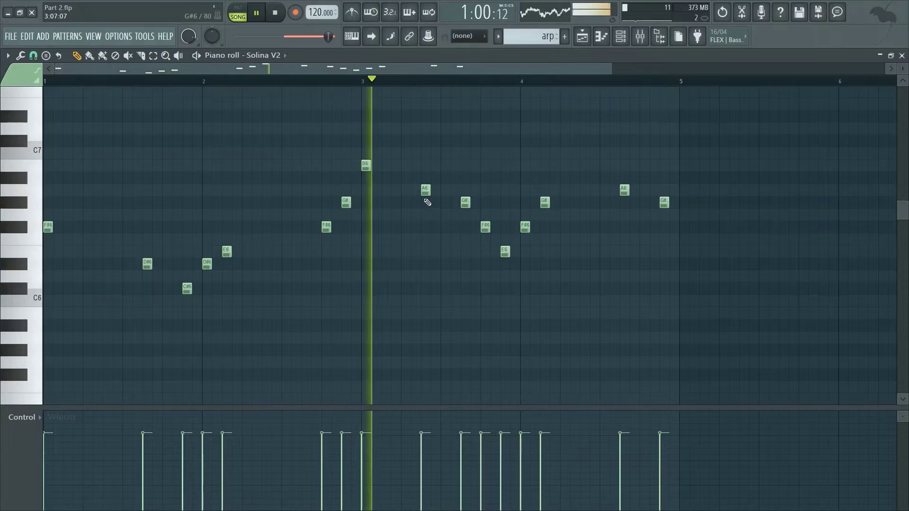
right_click(466, 204)
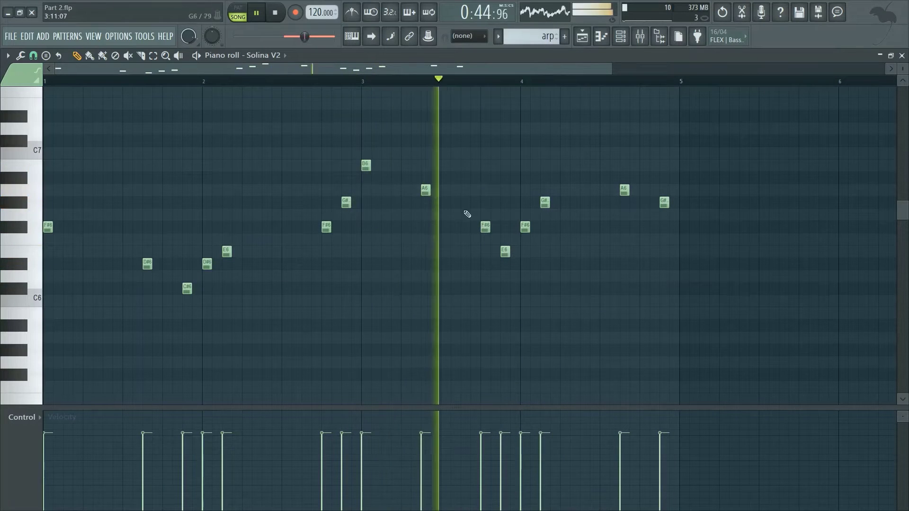
key(space)
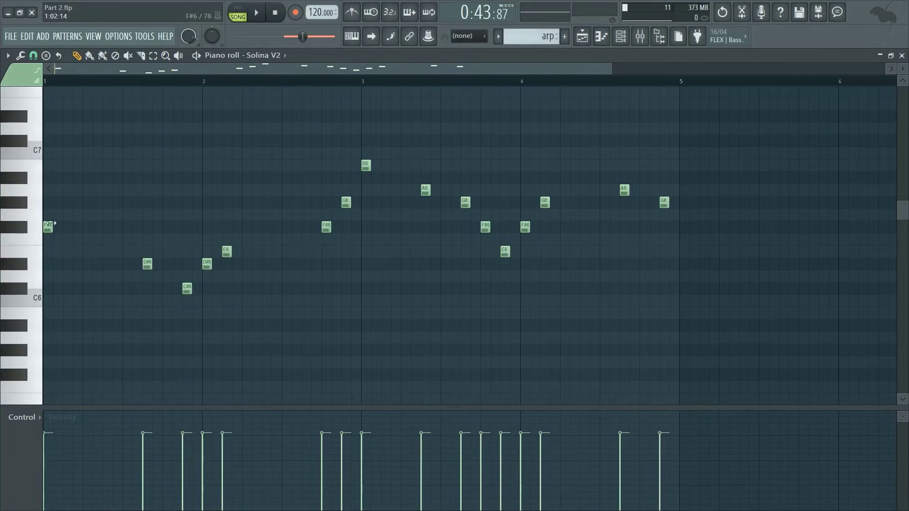
- Move the D#6 earlier in bar 1 and lower the bar-4.4 A6 to G#6
click(105, 264)
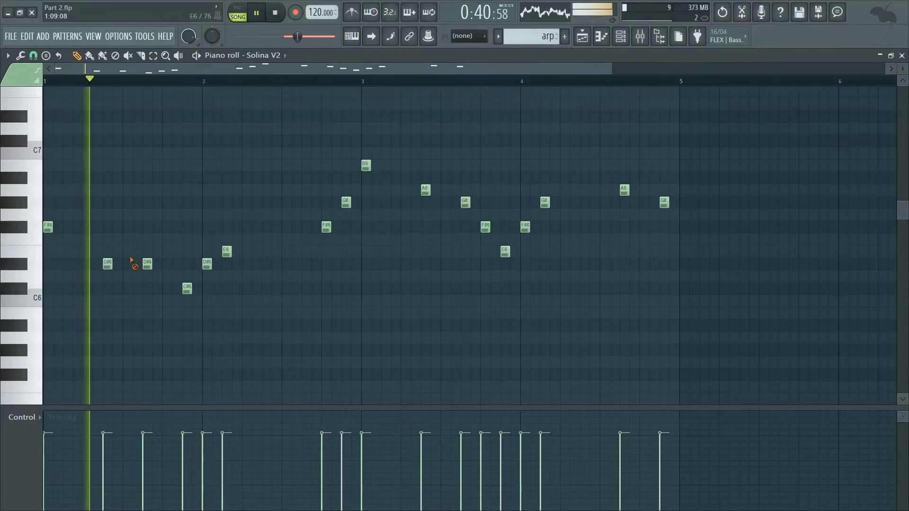
right_click(147, 263)
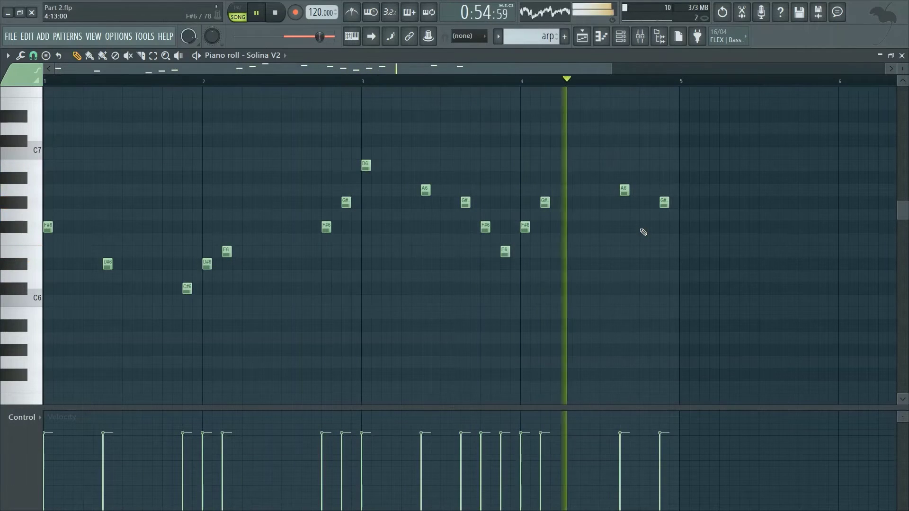
key(space)
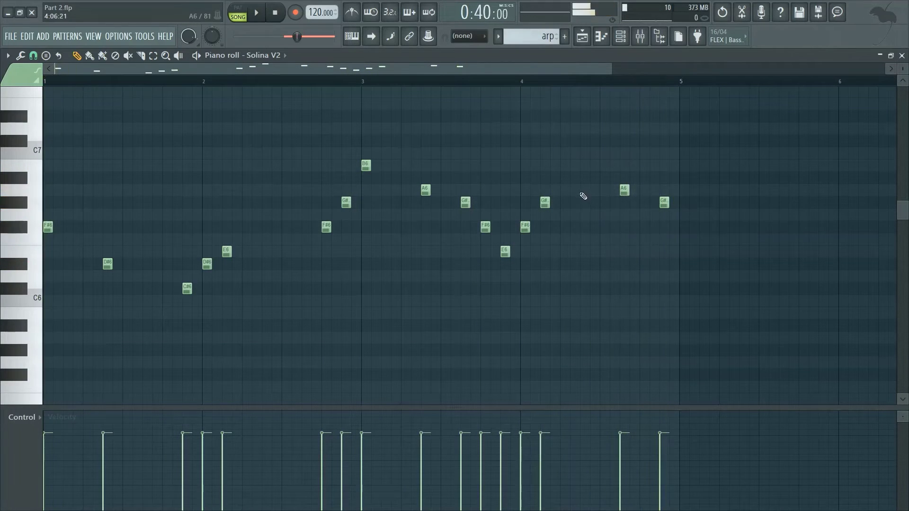
key(space)
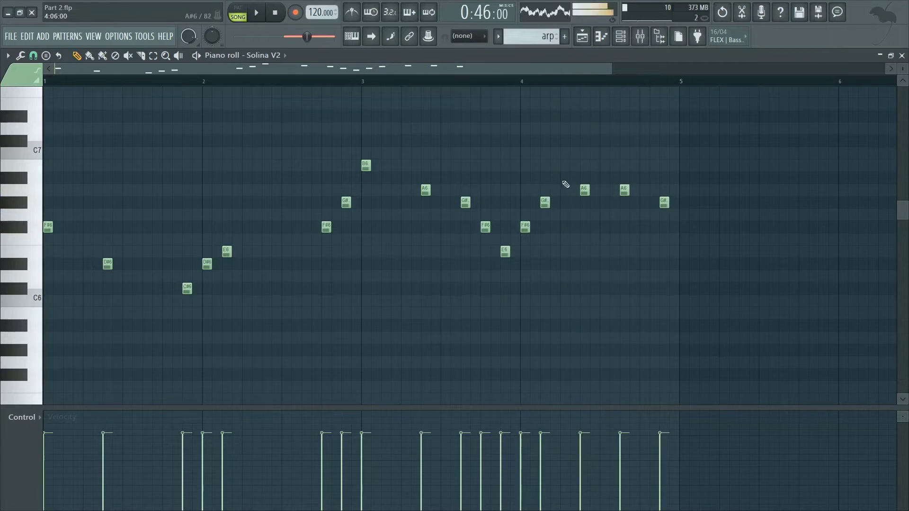
drag(585, 189, 585, 202)
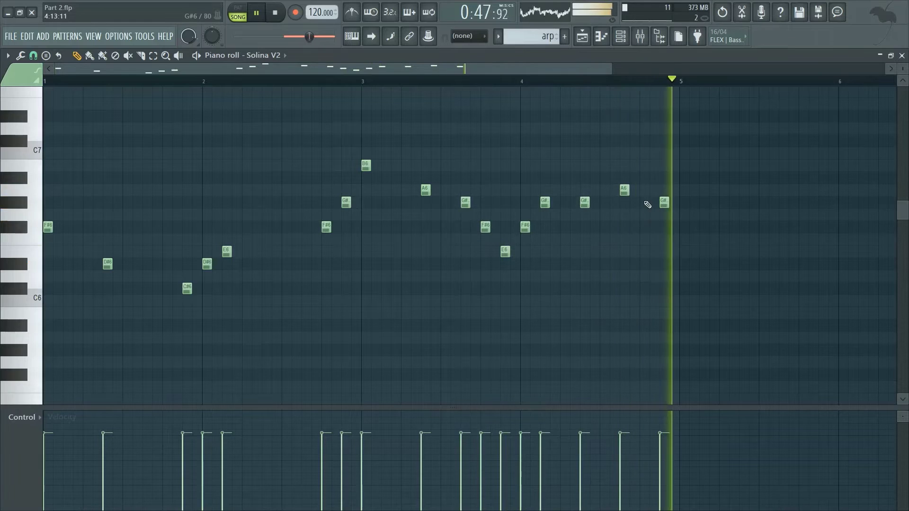
key(Escape)
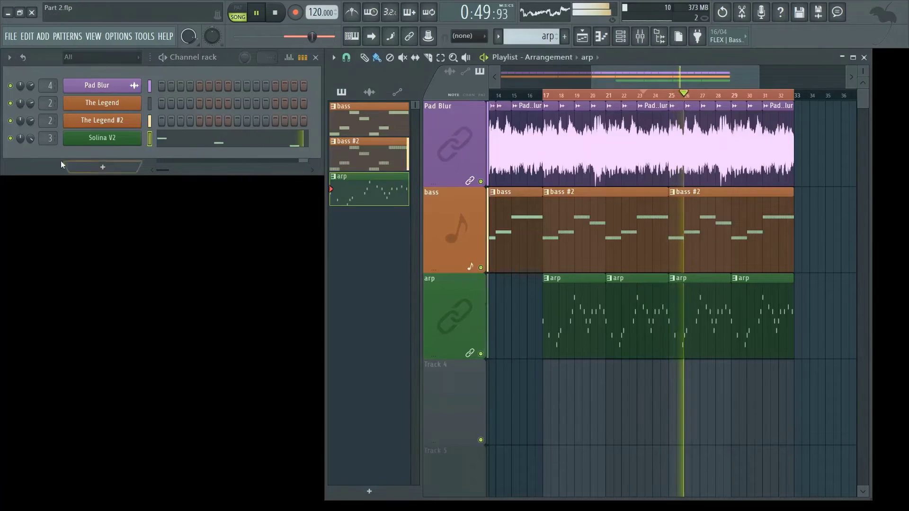
- Lower Solina V2's VCF attack, set Ensemble to mono, and Crescendo to about -0.2 dB
click(91, 142)
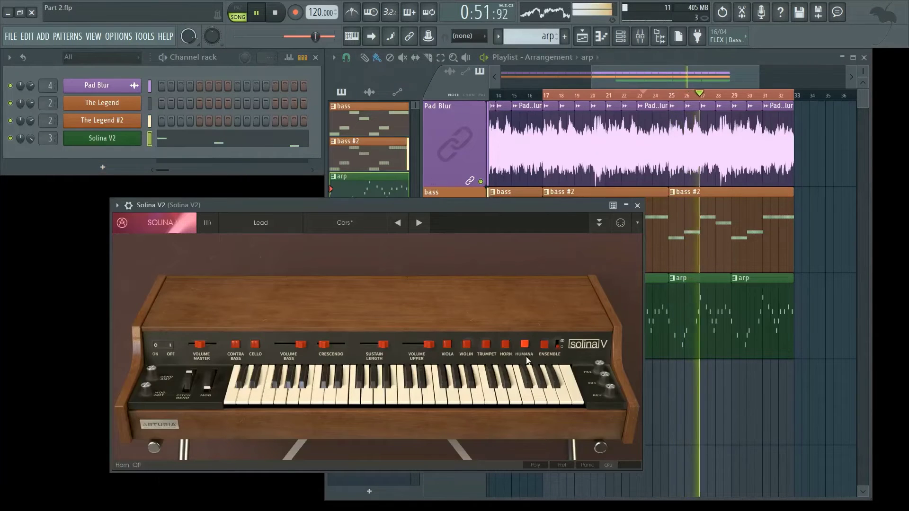
click(590, 225)
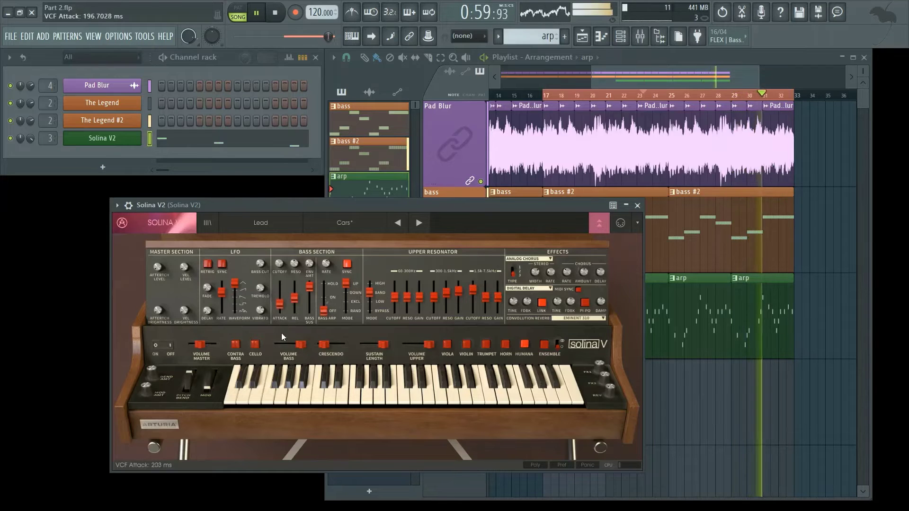
drag(281, 334, 280, 353)
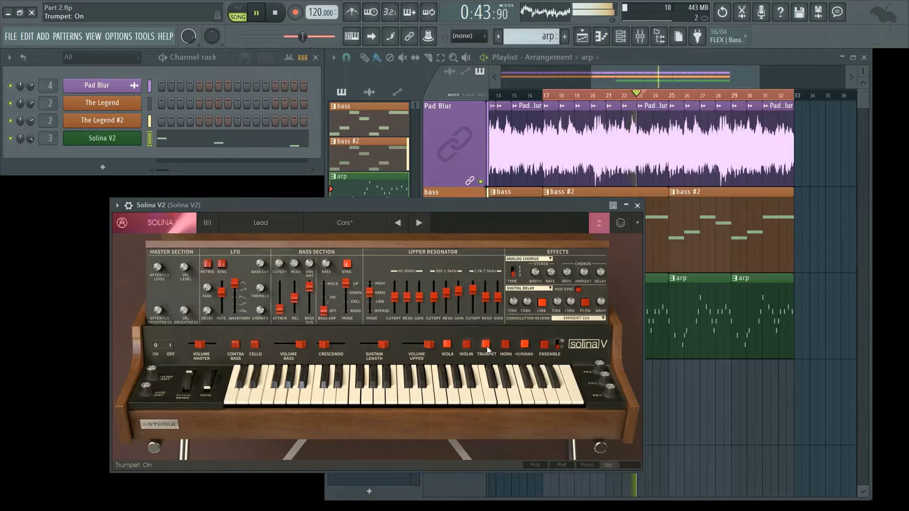
click(558, 345)
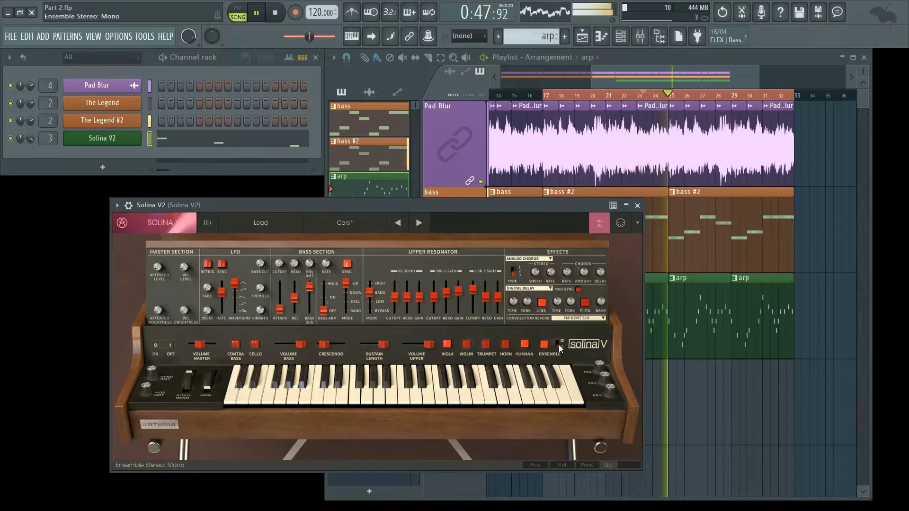
double_click(323, 345)
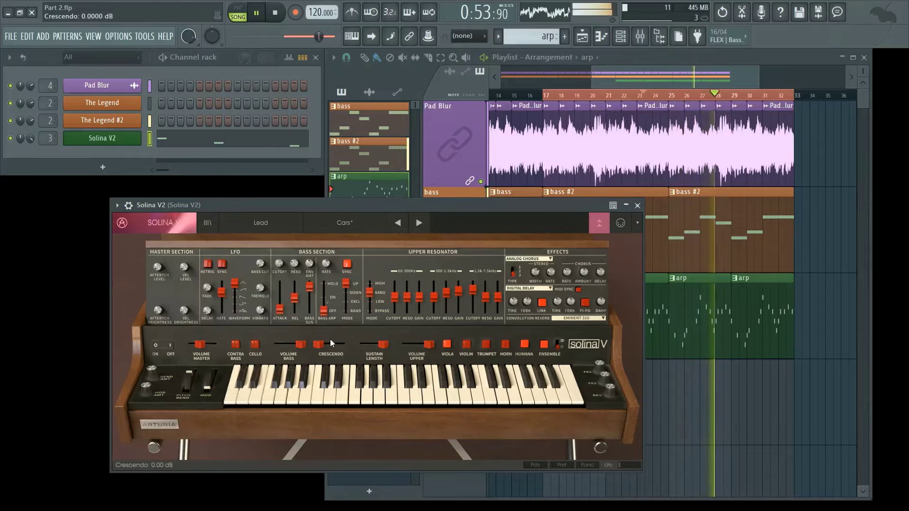
drag(324, 345, 327, 345)
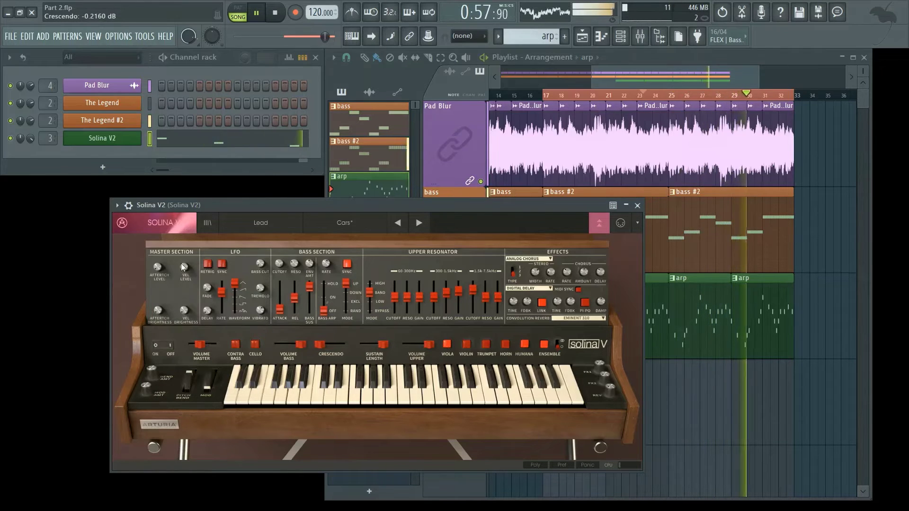
click(637, 204)
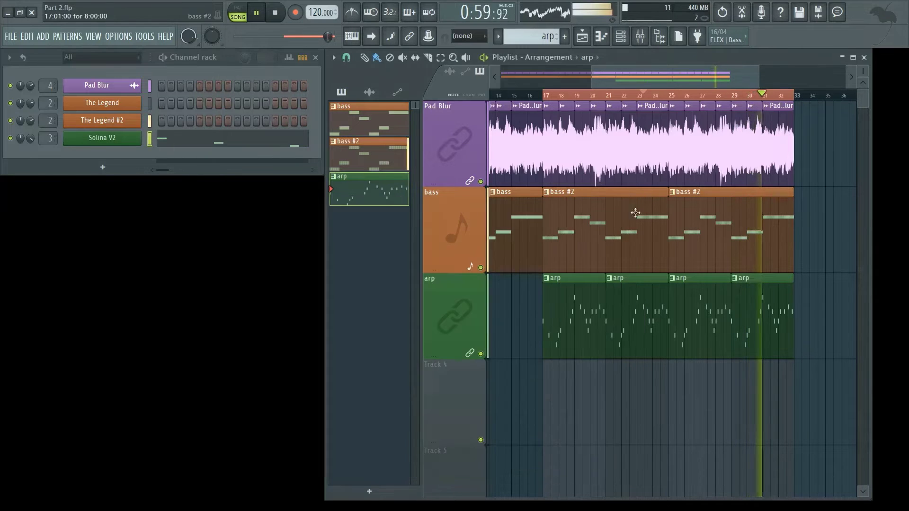
- Delete the Pad Blur slices at bars 22–25 in the Playlist
click(97, 137)
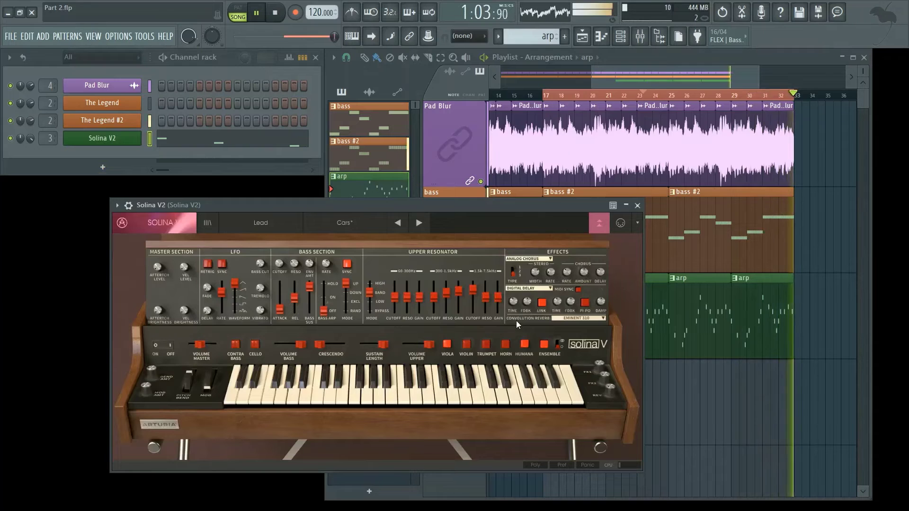
click(627, 206)
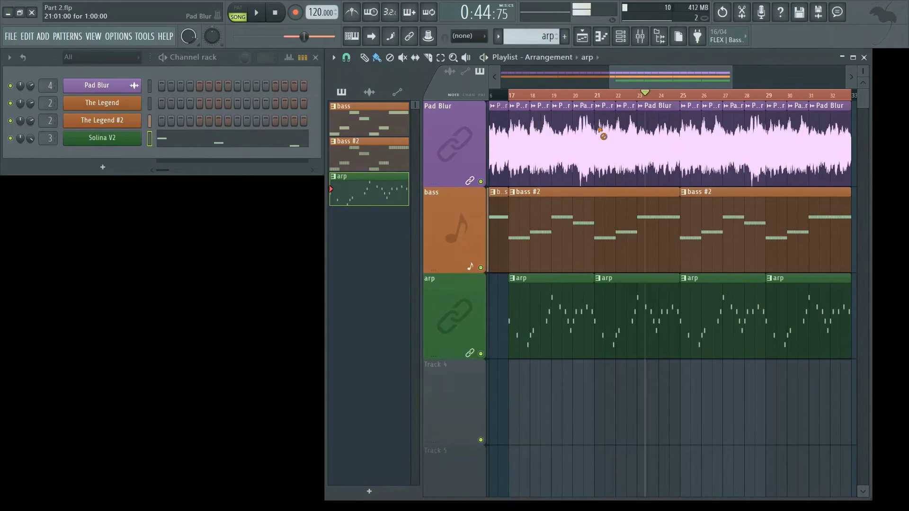
right_click(602, 135)
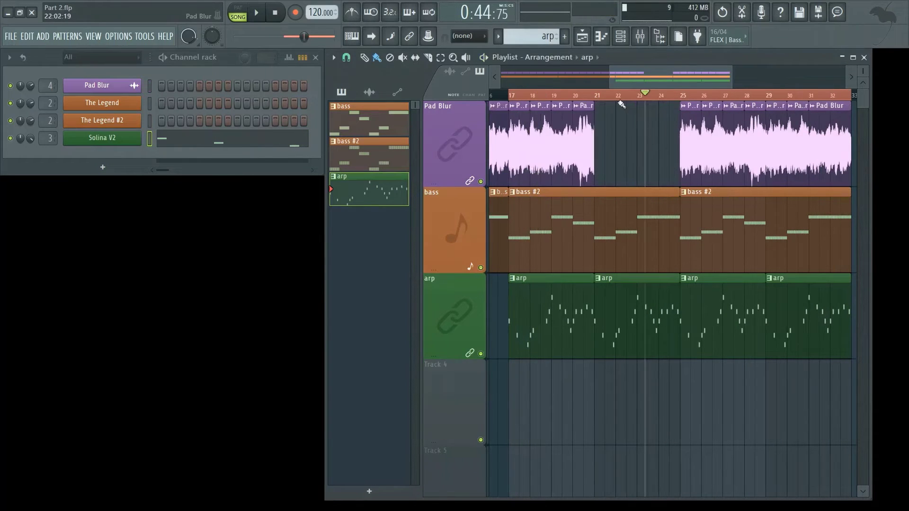
- Repeat the Pad Blur and bass #2 sections through bar 33, then play from bar 17
drag(610, 113, 535, 144)
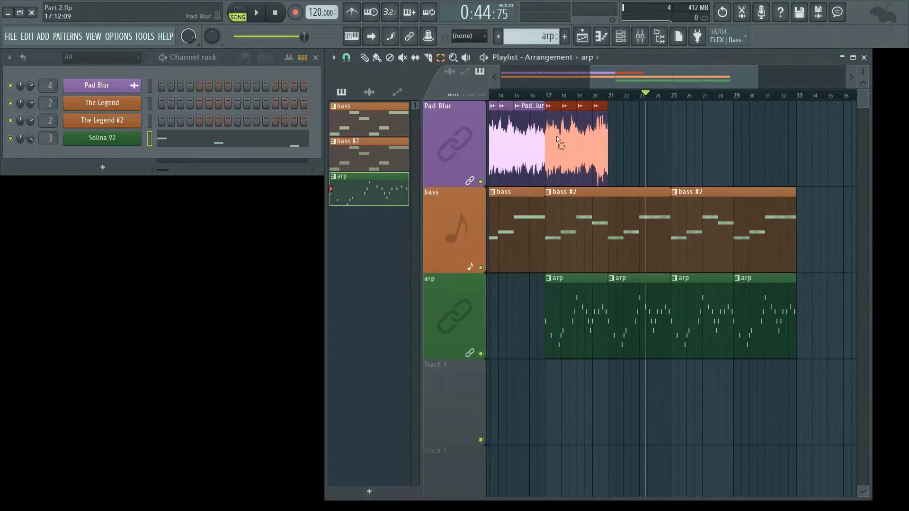
key(ctrl+b)
key(ctrl+b)
key(ctrl+b)
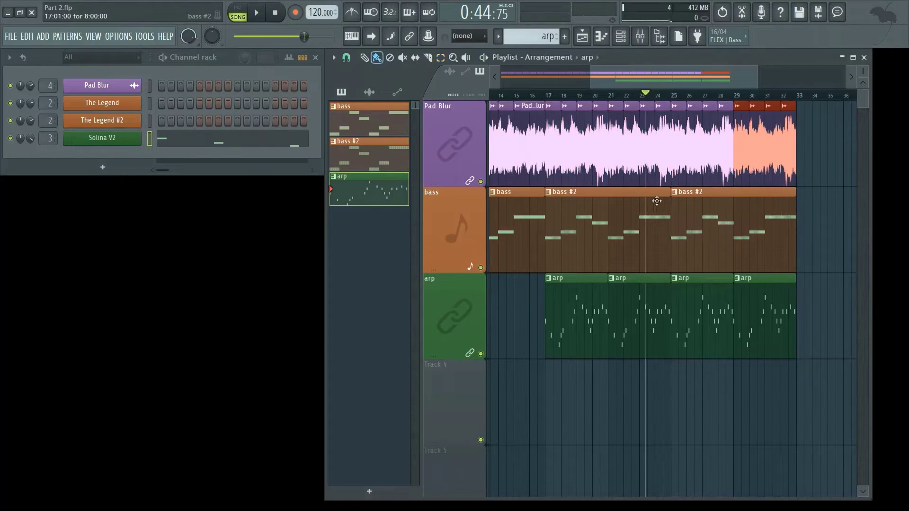
drag(610, 246, 610, 246)
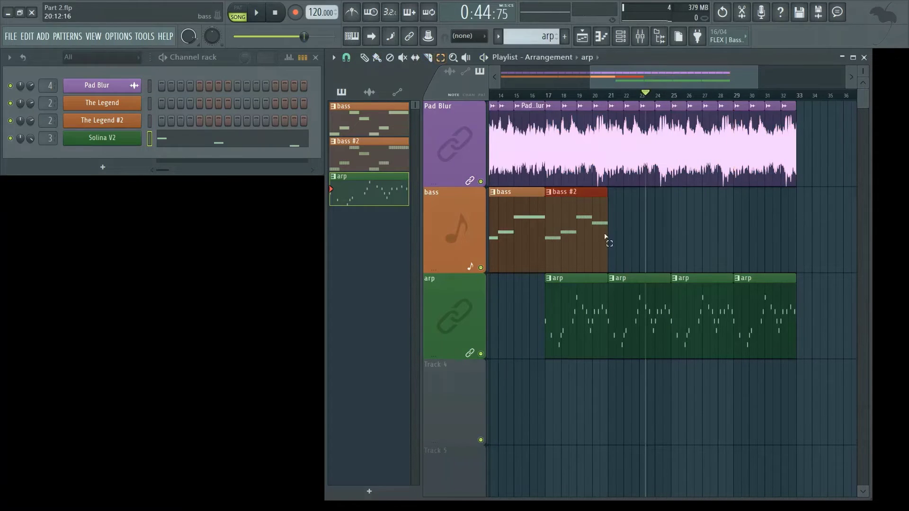
key(ctrl+b)
key(ctrl+b)
key(ctrl+b)
drag(554, 96, 792, 106)
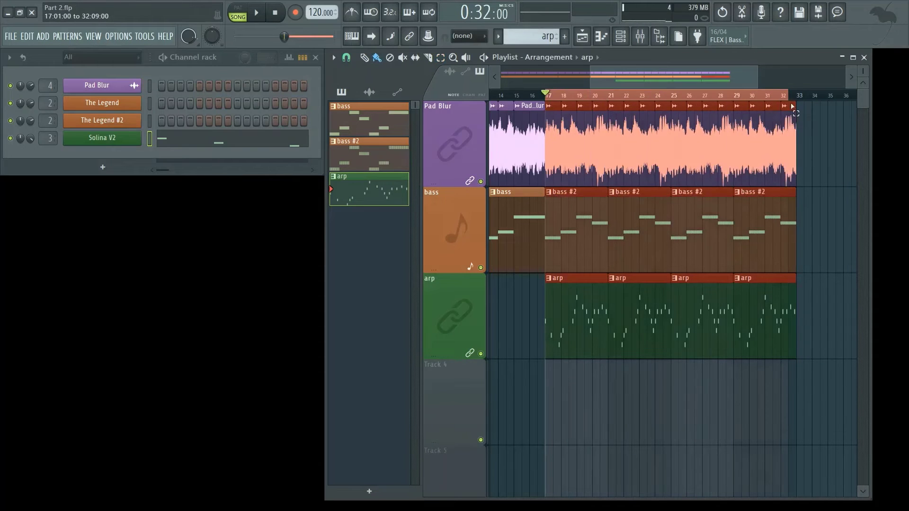
key(space)
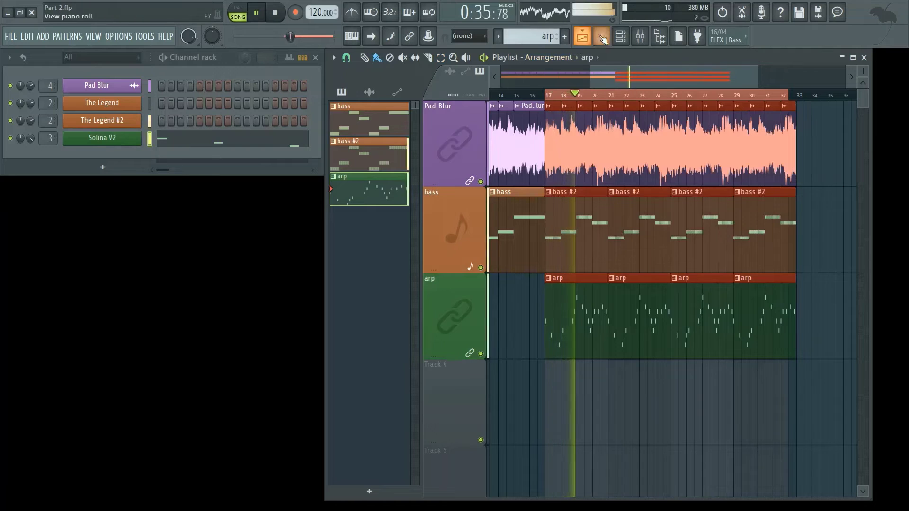
- Add the K-Betel kick sample from the .fede samples folder as a new channel
click(659, 37)
scroll(76, 237, up, 20)
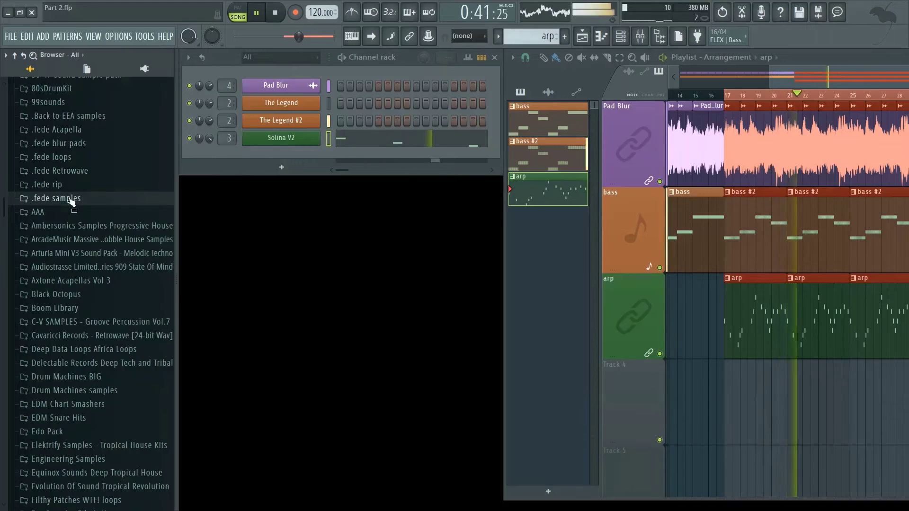
click(68, 198)
key(space)
click(56, 238)
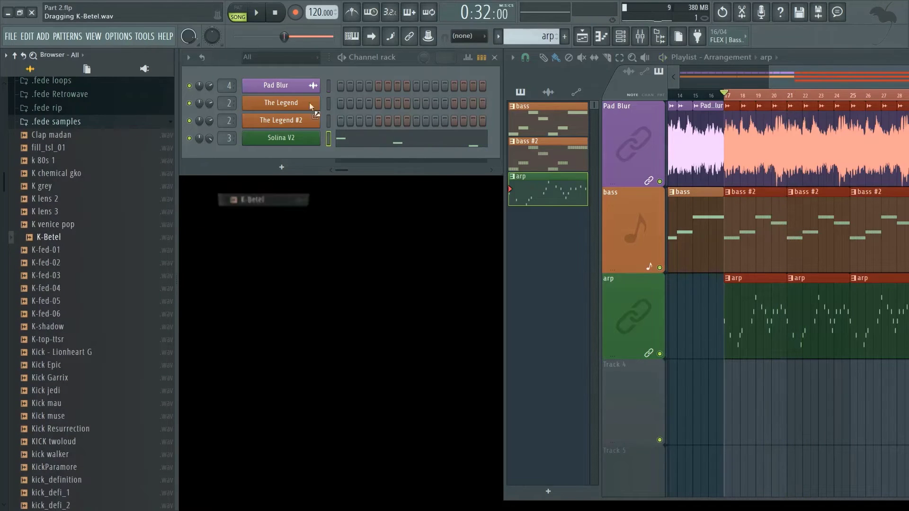
drag(283, 72, 282, 72)
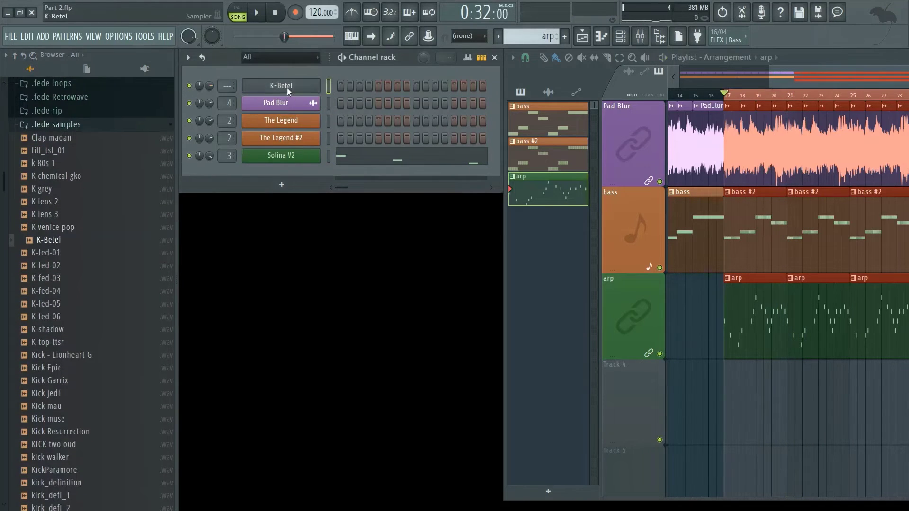
- Colour K-Betel red, route it to mixer insert 1, and create a new pattern named k
right_click(287, 87)
click(345, 110)
click(520, 109)
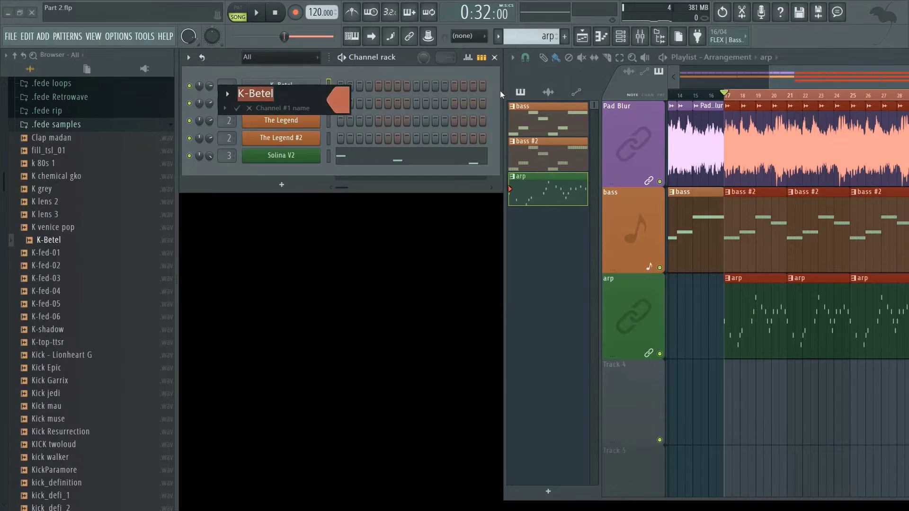
key(Return)
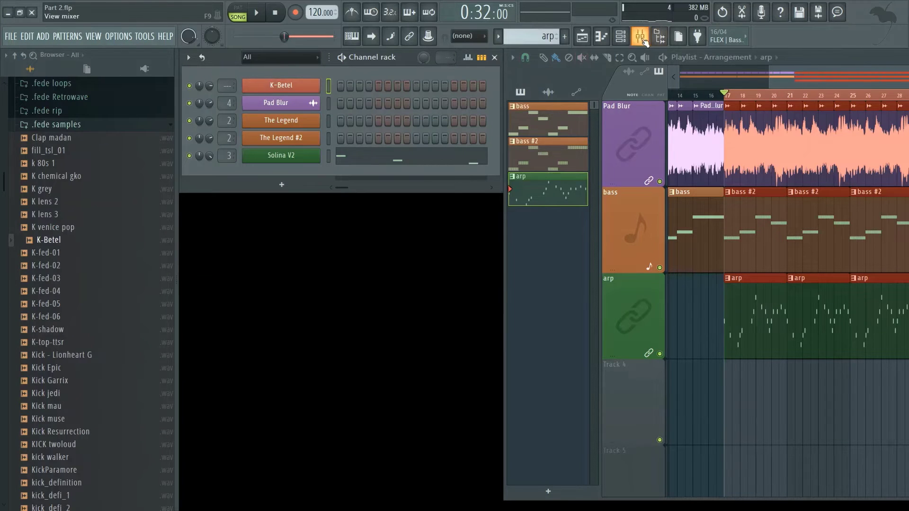
click(643, 41)
click(250, 198)
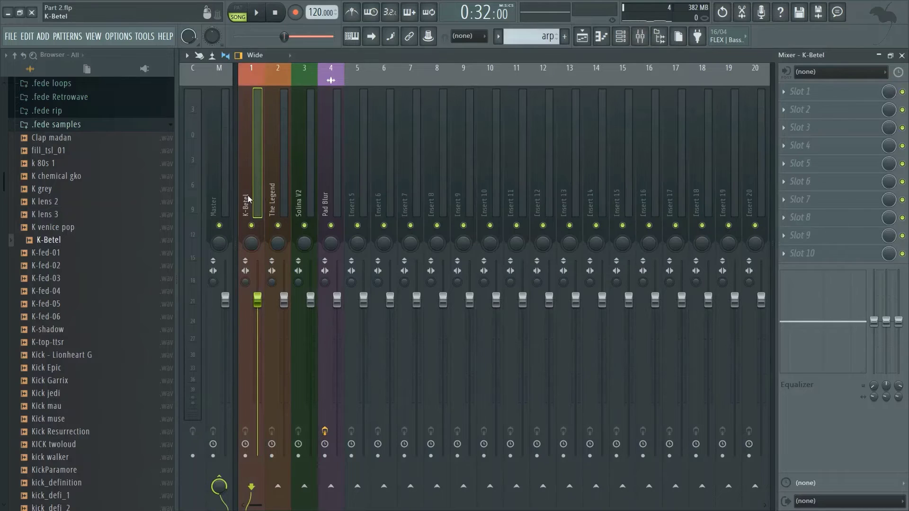
key(F9)
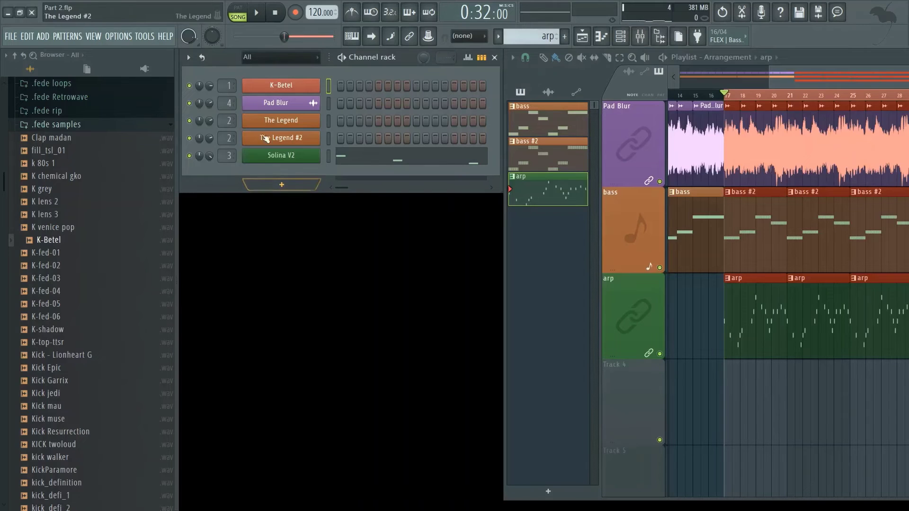
click(564, 37)
key(Return)
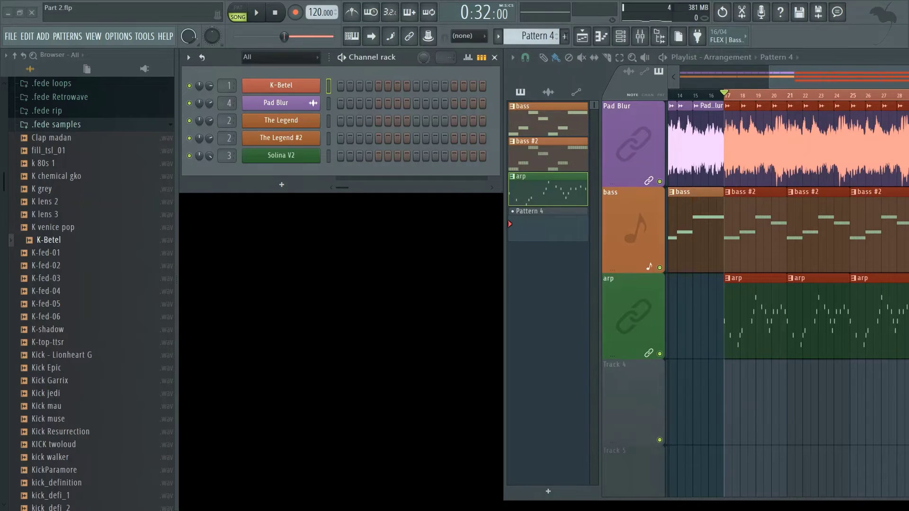
- Fill K-Betel every 4 steps in pattern k and lock Track 4 to pattern k
right_click(299, 94)
mouse_move(378, 132)
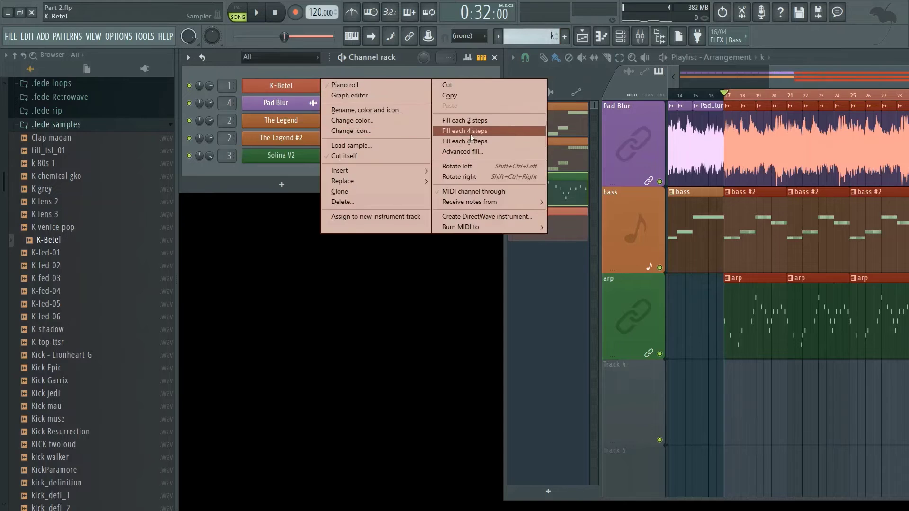
click(488, 142)
drag(553, 232, 669, 367)
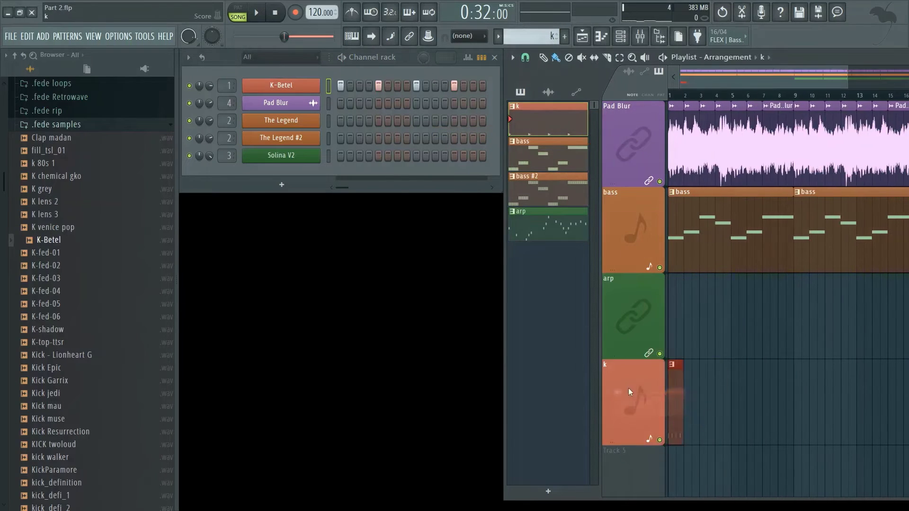
right_click(628, 387)
click(654, 404)
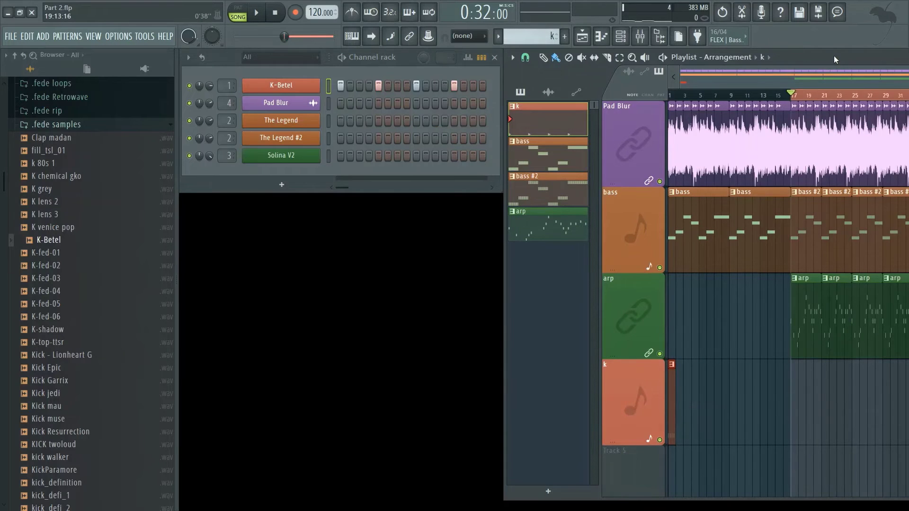
- Paint k clips from bar 17 and play with only bass and k sounding
double_click(834, 60)
mouse_move(535, 384)
mouse_down()
mouse_move(635, 396)
mouse_move(671, 388)
mouse_up()
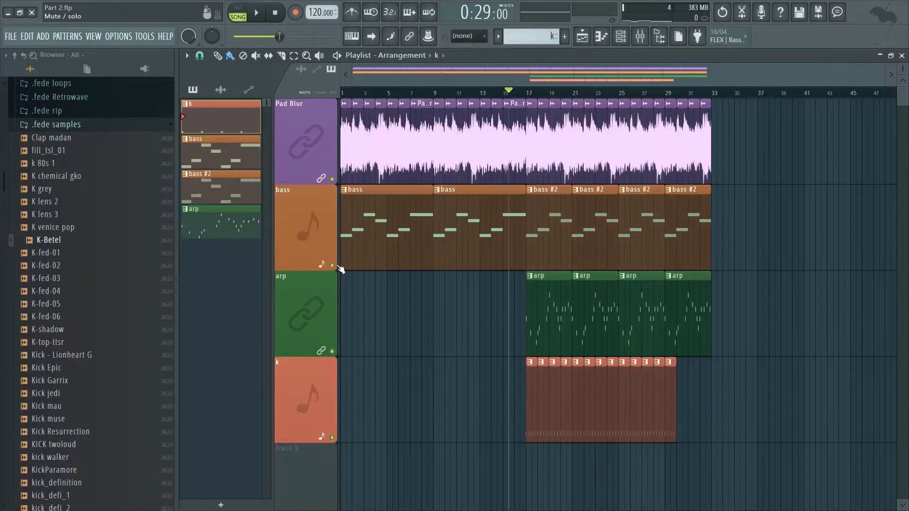
right_click(332, 266)
key(space)
click(332, 437)
scroll(498, 318, up, 3)
click(640, 38)
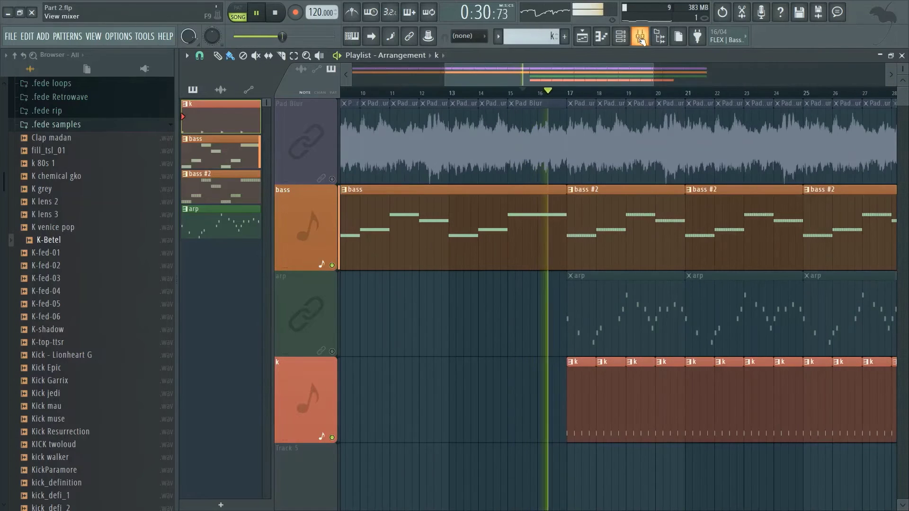
- Sidechain K-Betel to The Legend's mixer track and load Fruity Comp there
click(639, 37)
right_click(278, 486)
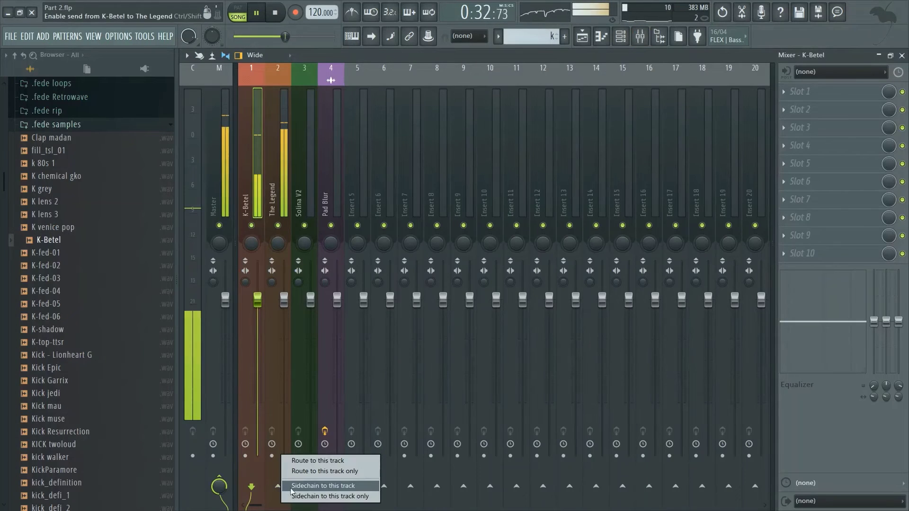
click(303, 487)
click(279, 186)
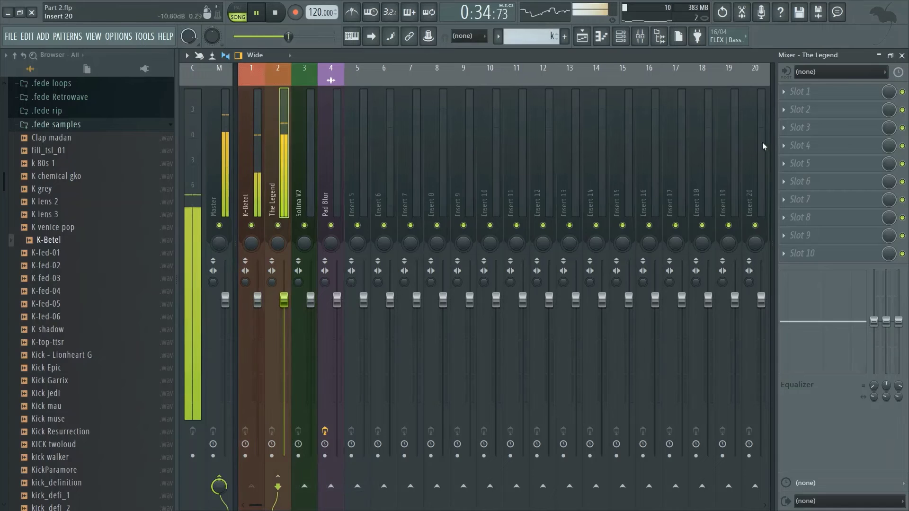
click(809, 131)
mouse_move(722, 221)
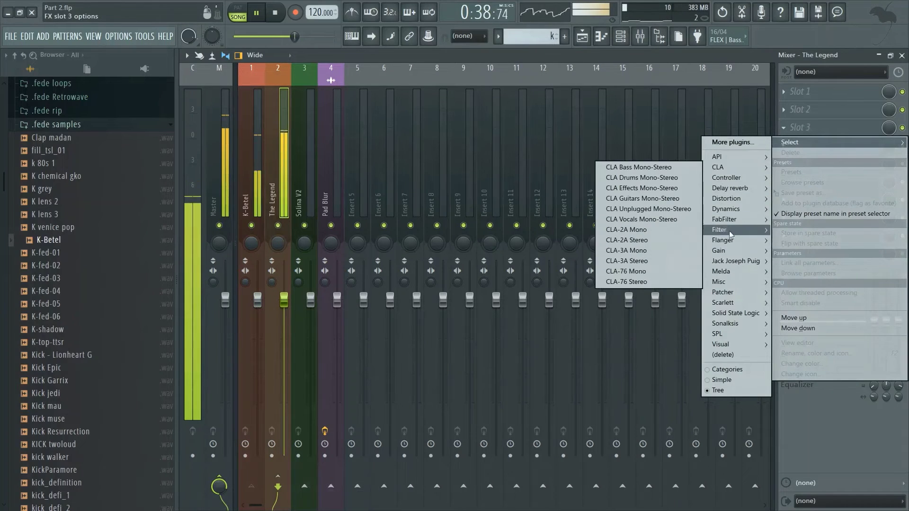
mouse_move(739, 204)
click(625, 229)
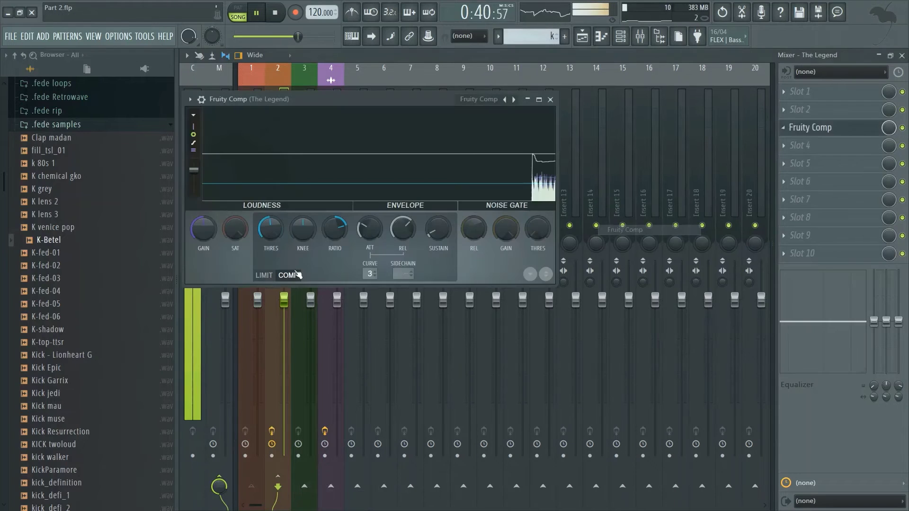
- Key the Fruity Comp from K-Betel and lower its threshold to about -24.4 dB
click(403, 273)
click(405, 291)
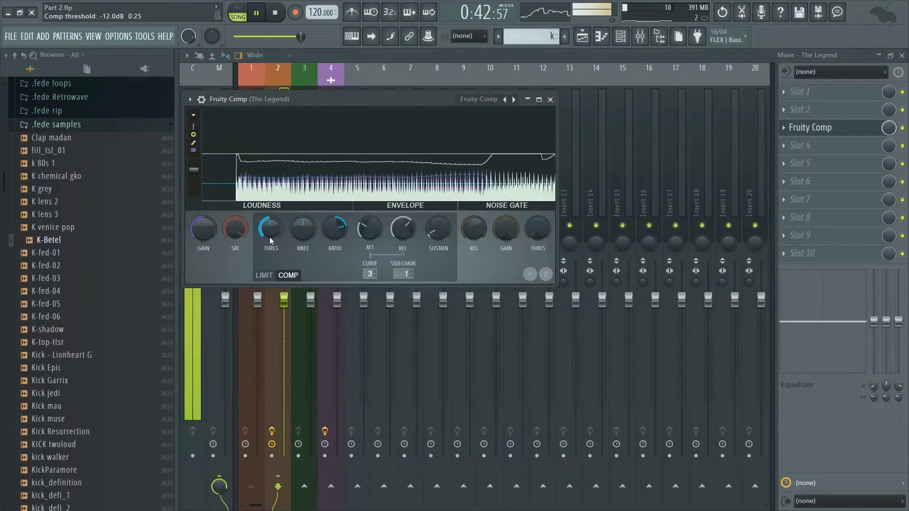
drag(272, 231, 271, 251)
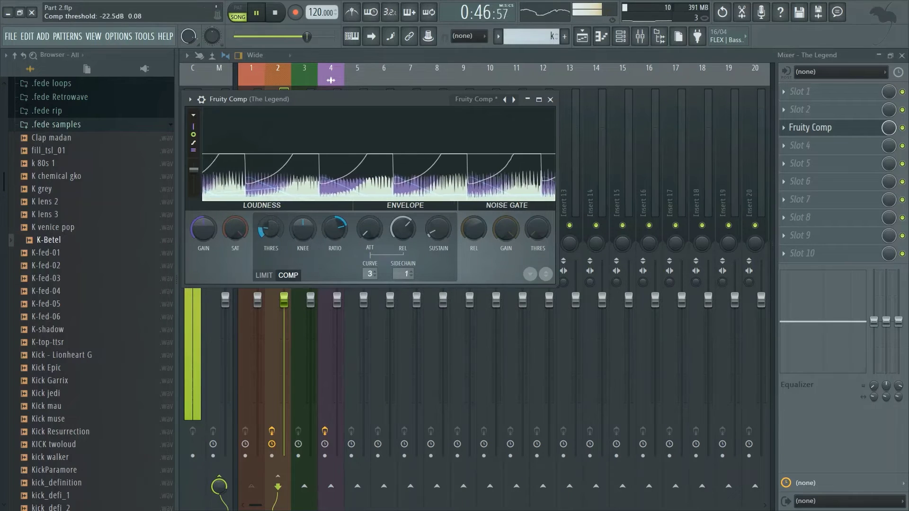
drag(273, 230, 273, 231)
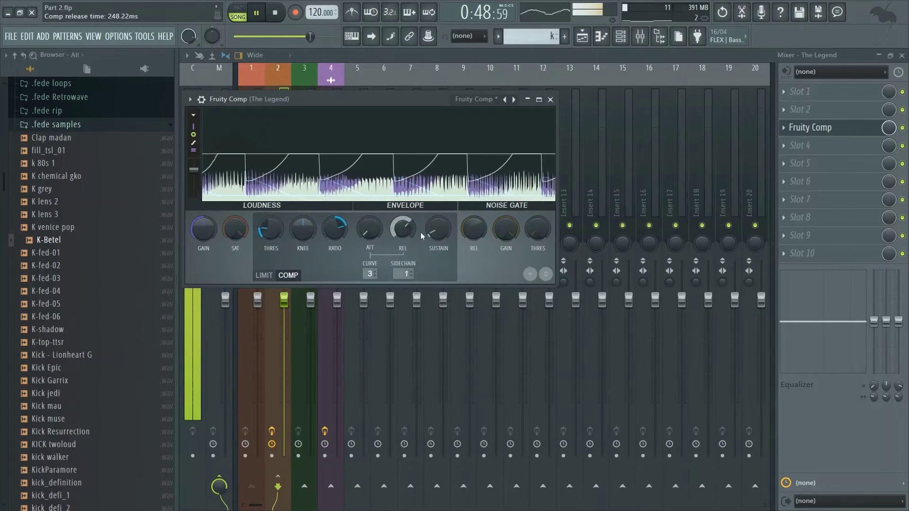
drag(436, 230, 435, 238)
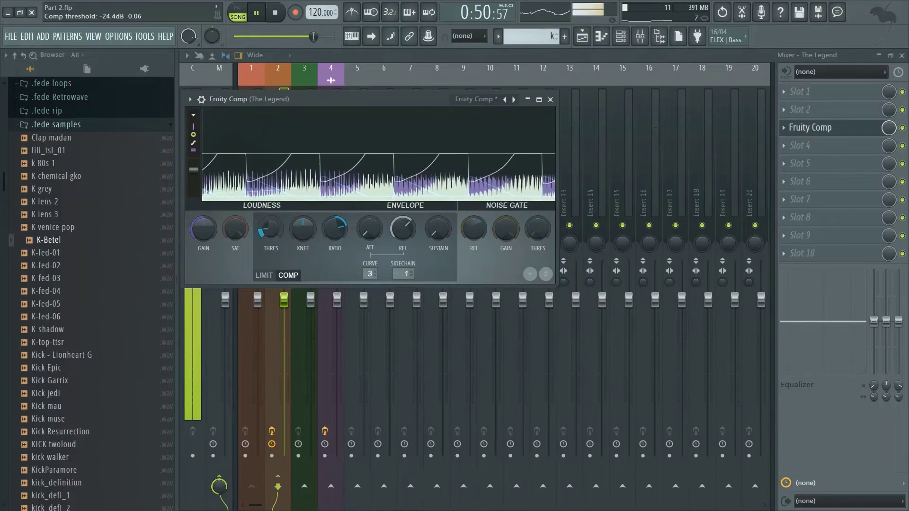
key(Escape)
click(254, 178)
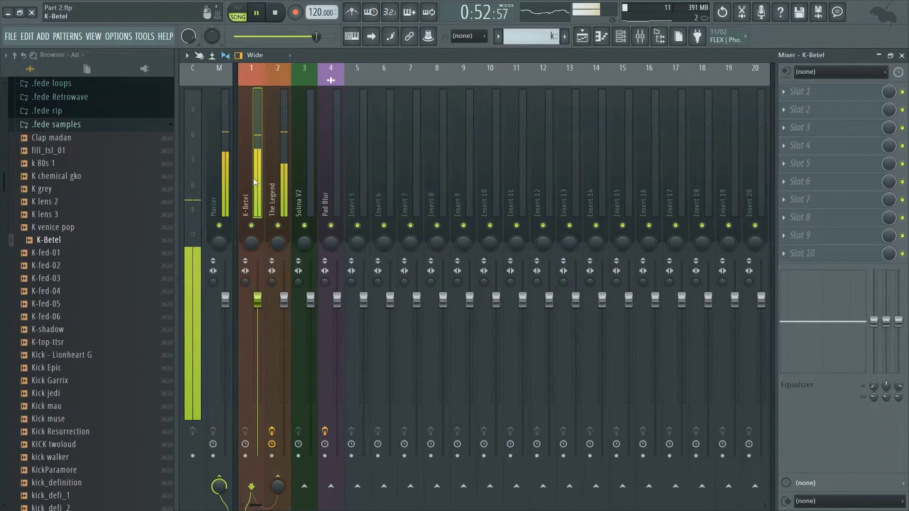
- Load Fruity Parametric EQ 2 on K-Betel with the '40hz 350hz 18k hz' preset, then show the Playlist
click(825, 97)
mouse_move(805, 107)
mouse_move(724, 194)
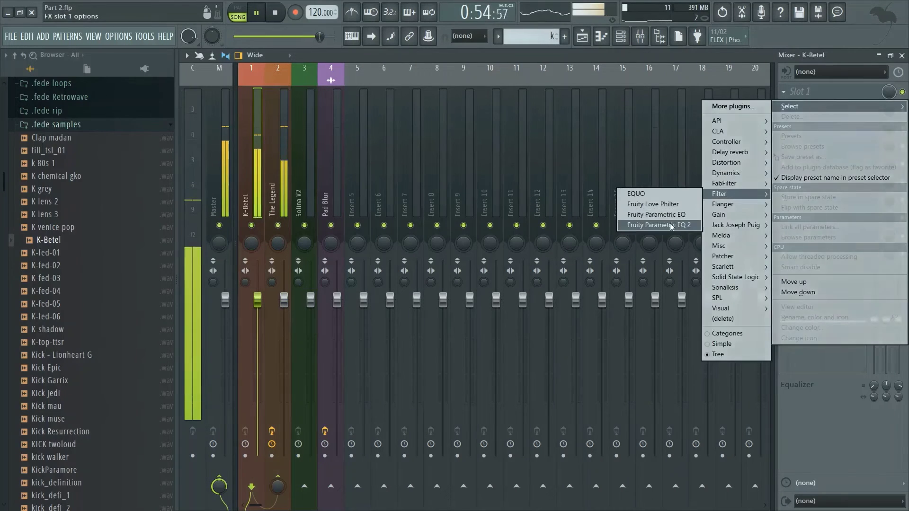
click(662, 226)
click(550, 159)
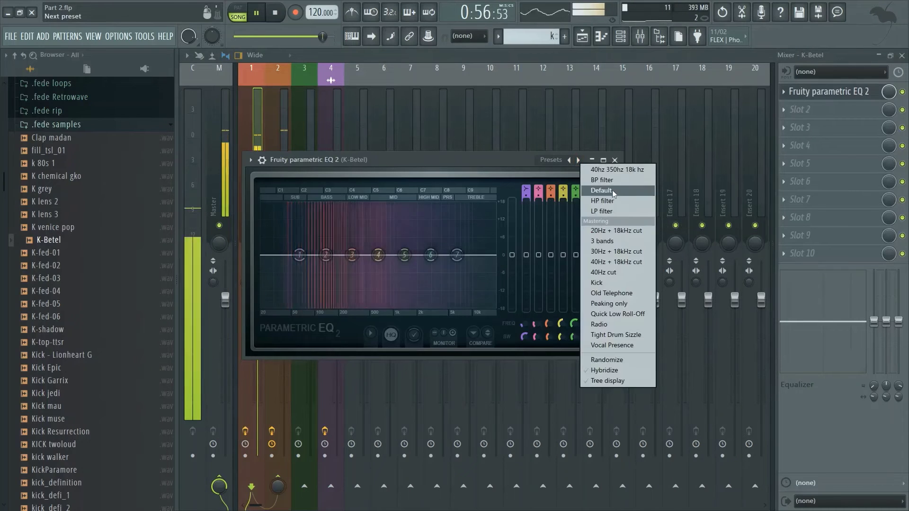
click(615, 169)
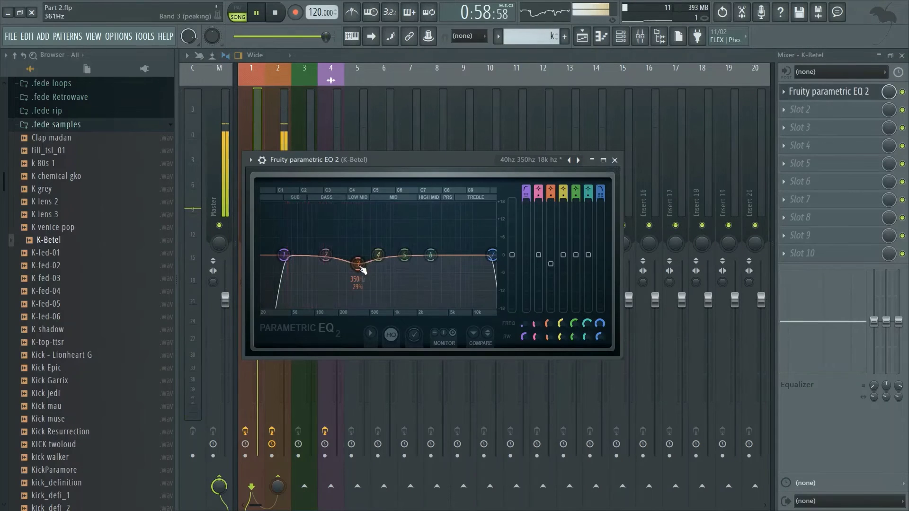
click(614, 160)
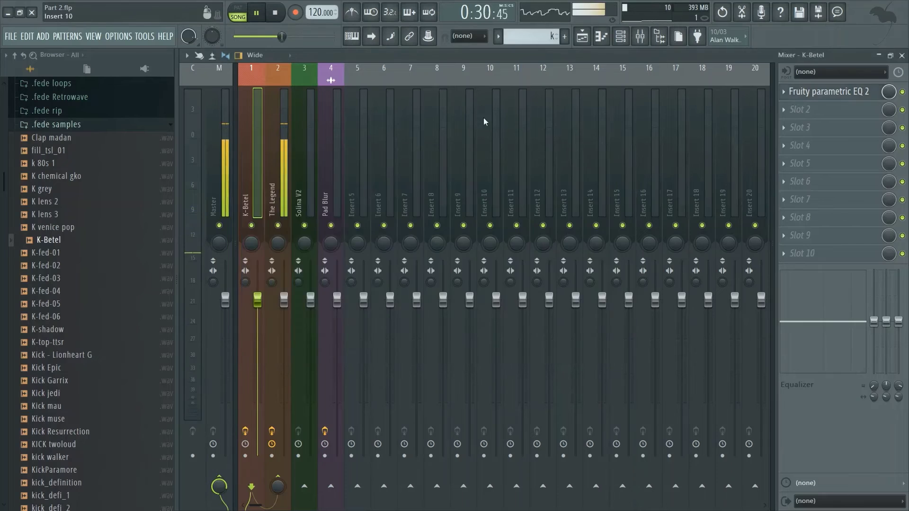
key(F5)
scroll(580, 227, down, 4)
ctrl+scroll(712, 371, up, 2)
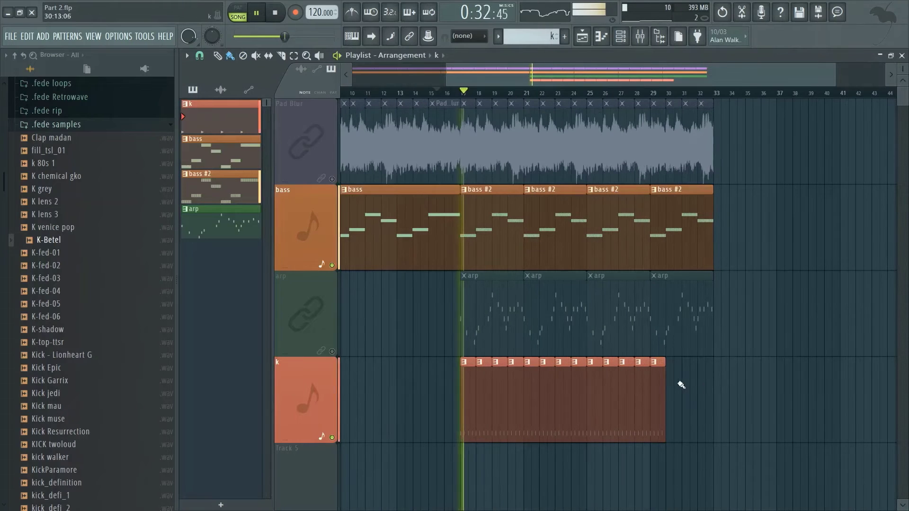
- Extend the k kick clips through bar 32
drag(674, 381, 692, 382)
click(708, 369)
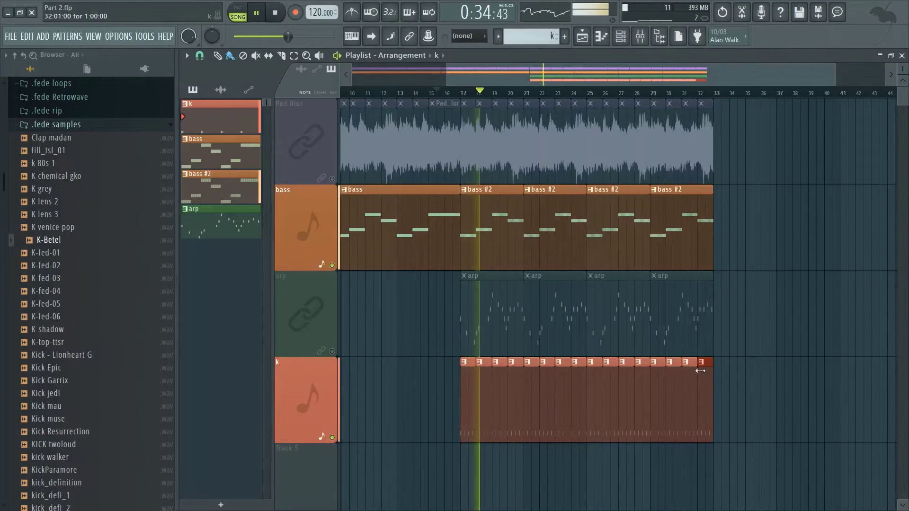
click(639, 37)
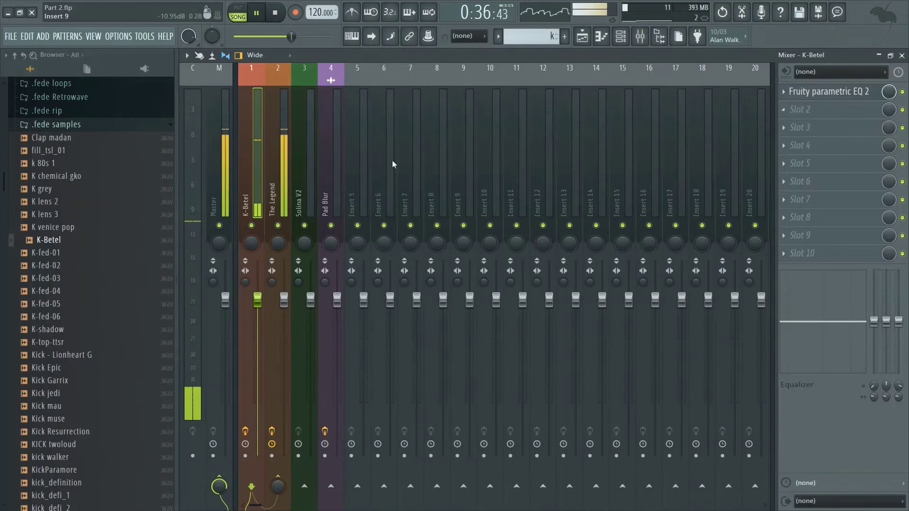
- Set The Legend's Fruity Comp to curve 2, about 115 ms release and 8.3:1 ratio
click(284, 195)
click(851, 127)
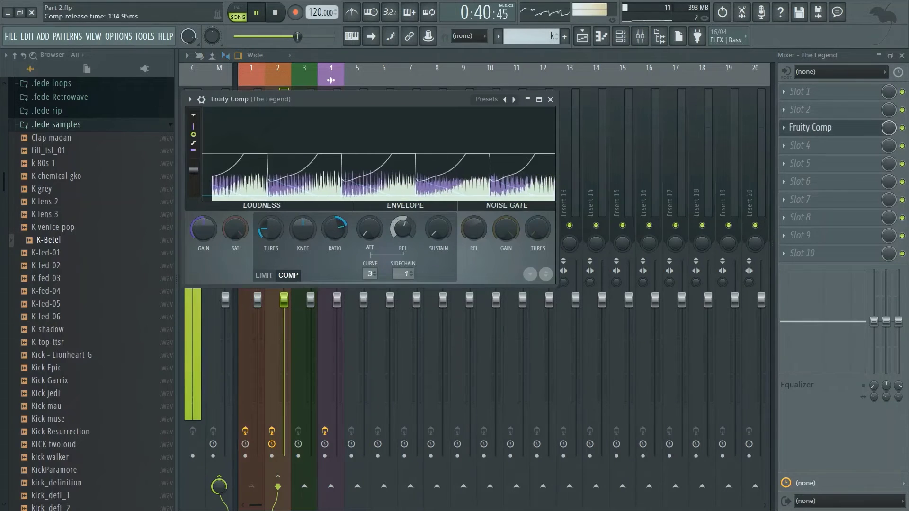
drag(370, 273, 370, 268)
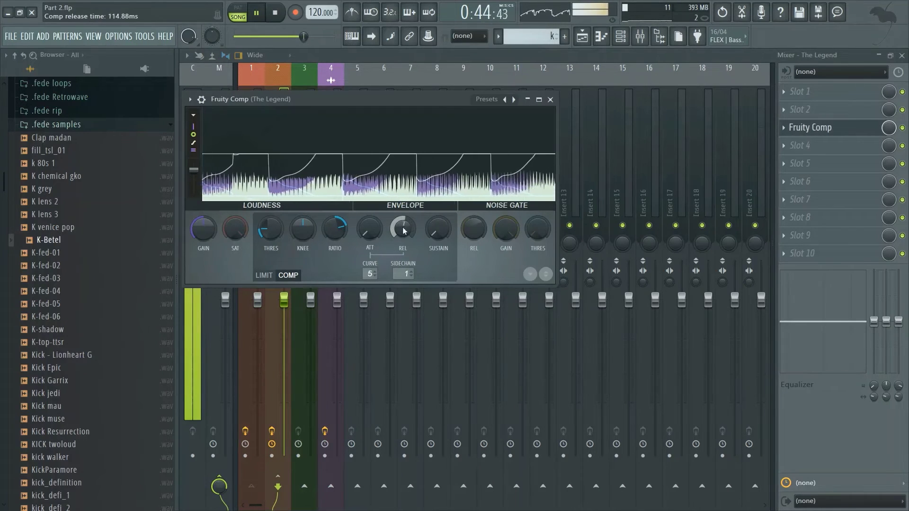
drag(403, 228, 403, 230)
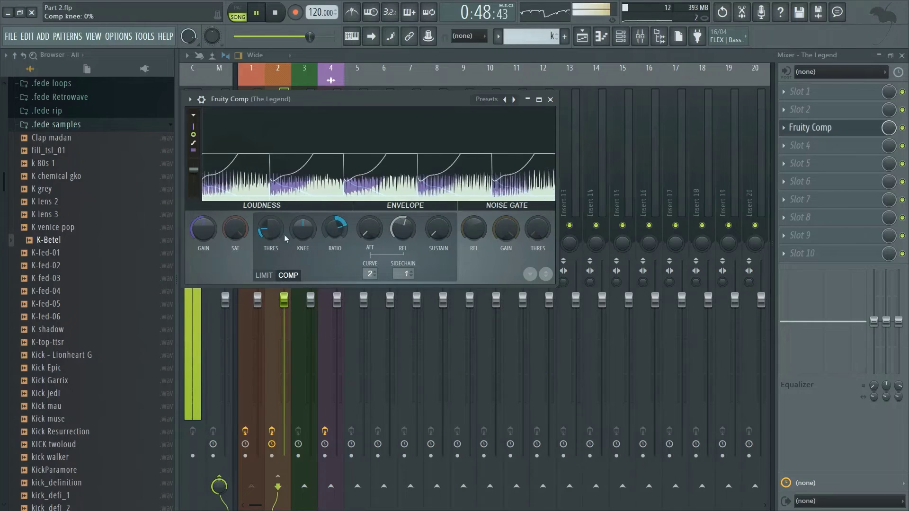
scroll(333, 237, up, 2)
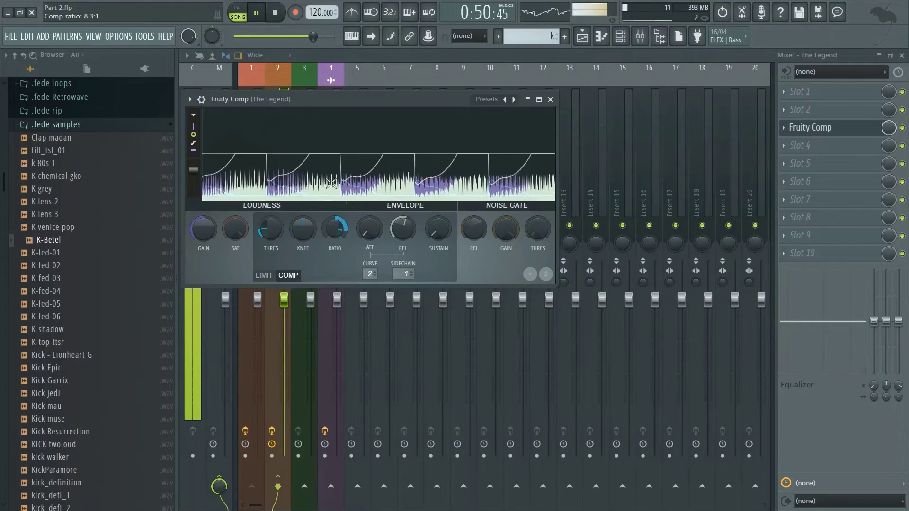
key(Escape)
click(247, 198)
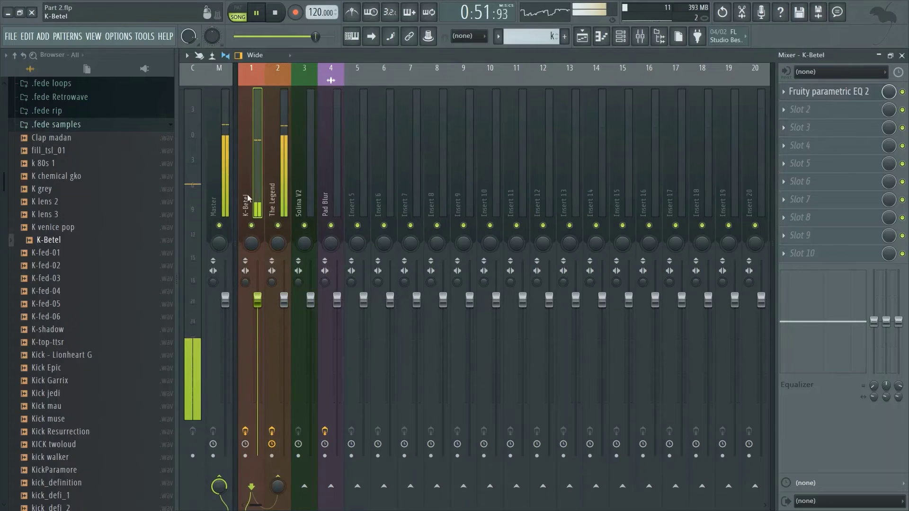
- Dip K-Betel's EQ in the low mids and set band 6 near 2.9 kHz
click(832, 95)
drag(352, 255, 357, 273)
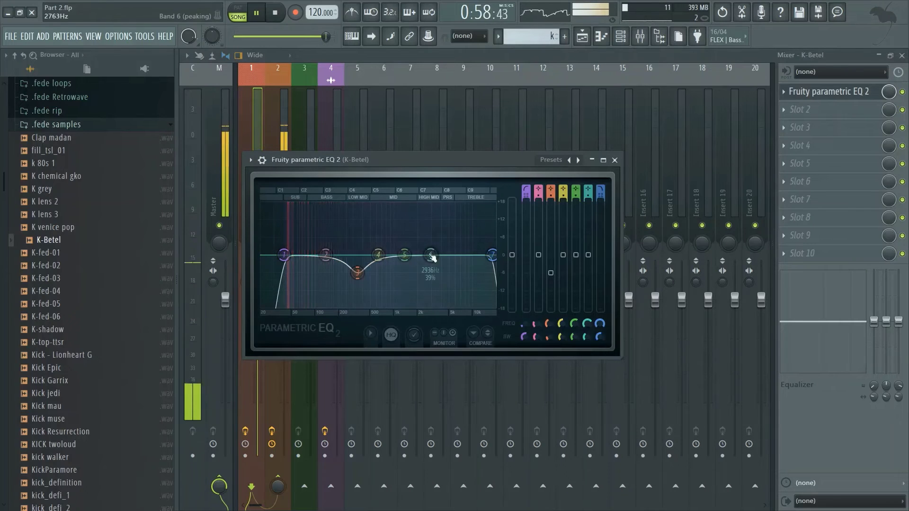
mouse_move(431, 255)
mouse_down()
mouse_move(447, 239)
mouse_move(446, 248)
mouse_up()
key(Escape)
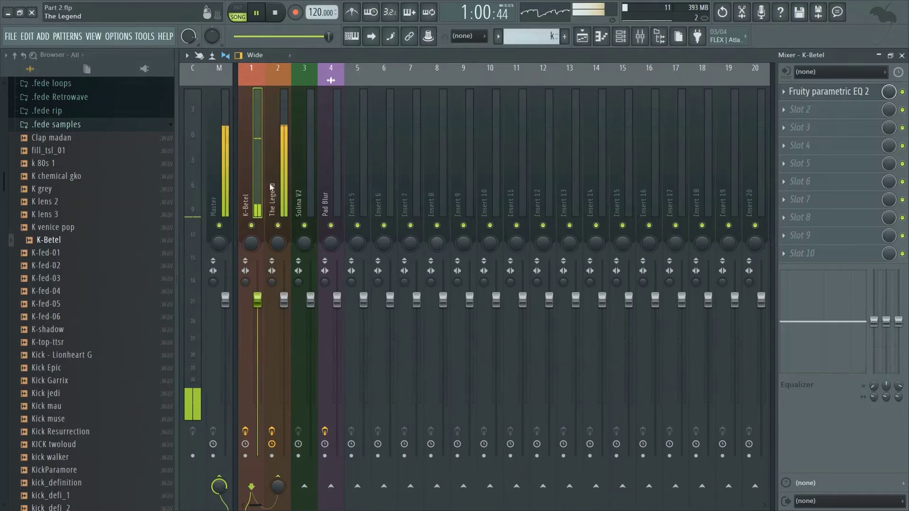
key(F5)
- Switch on Normalize for the K-Betel kick sample in its sampler settings
key(F7)
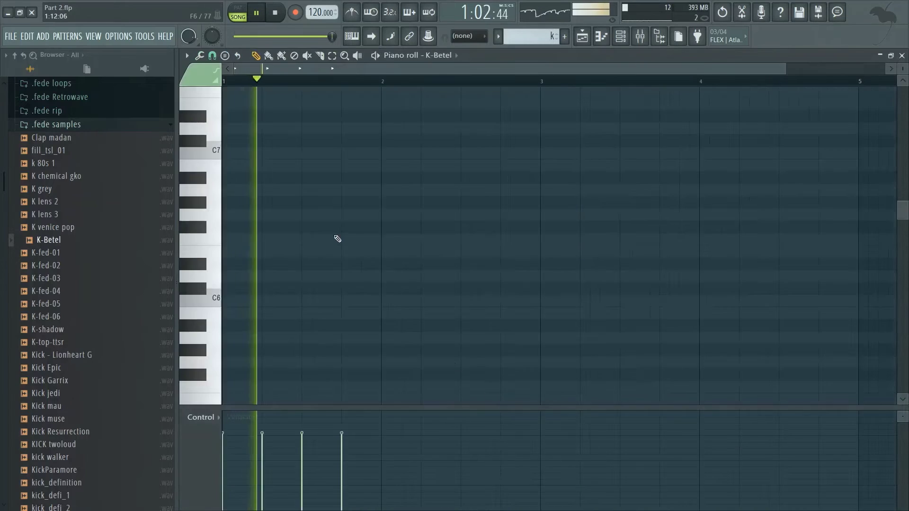
key(F6)
click(284, 86)
click(387, 225)
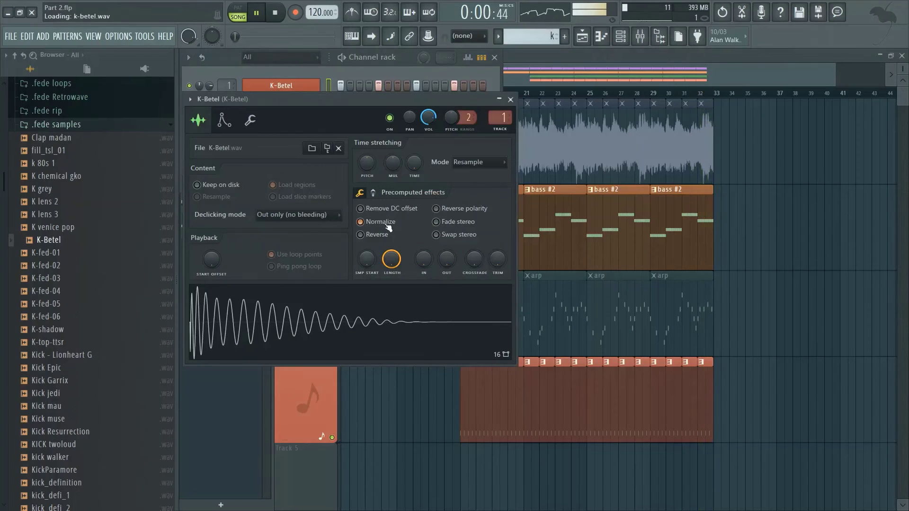
click(510, 99)
- Lower The Legend's fader to about -4.9 dB, move to bar 21, then solo K-Betel with The Legend unmuted
key(F9)
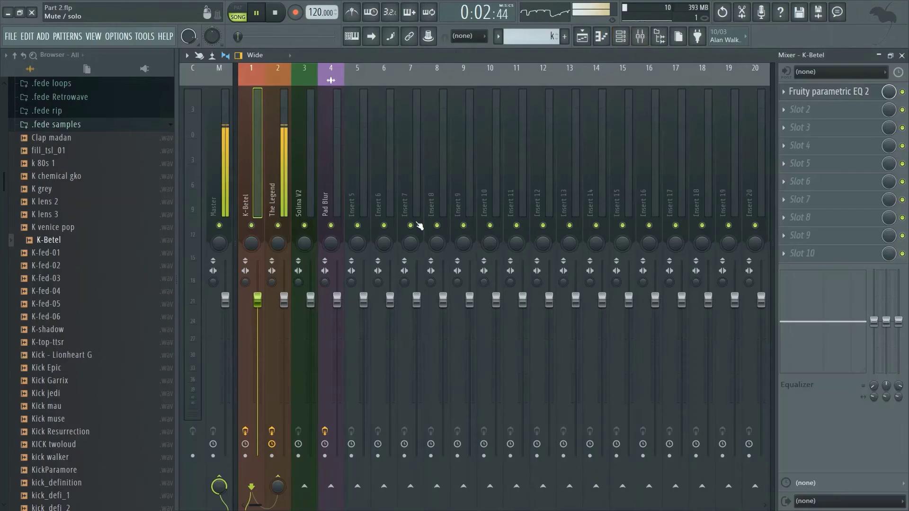
drag(281, 289, 281, 323)
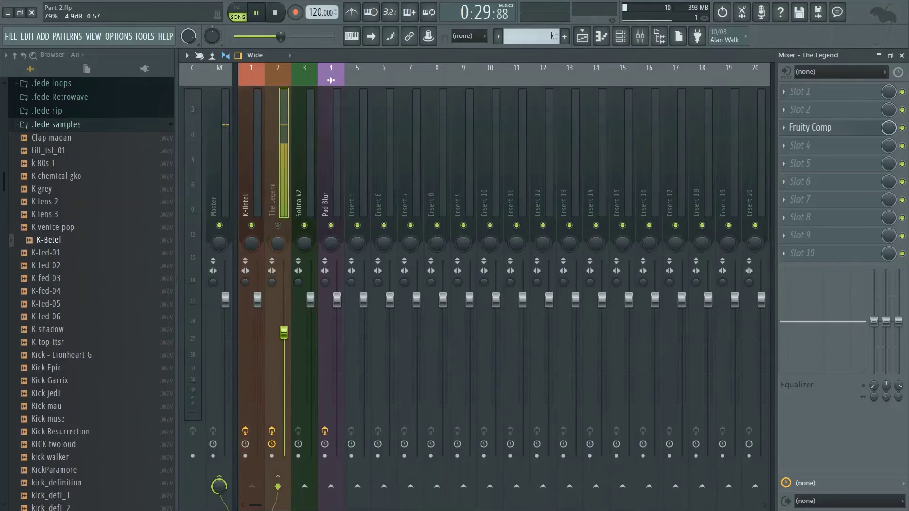
key(F9)
click(525, 98)
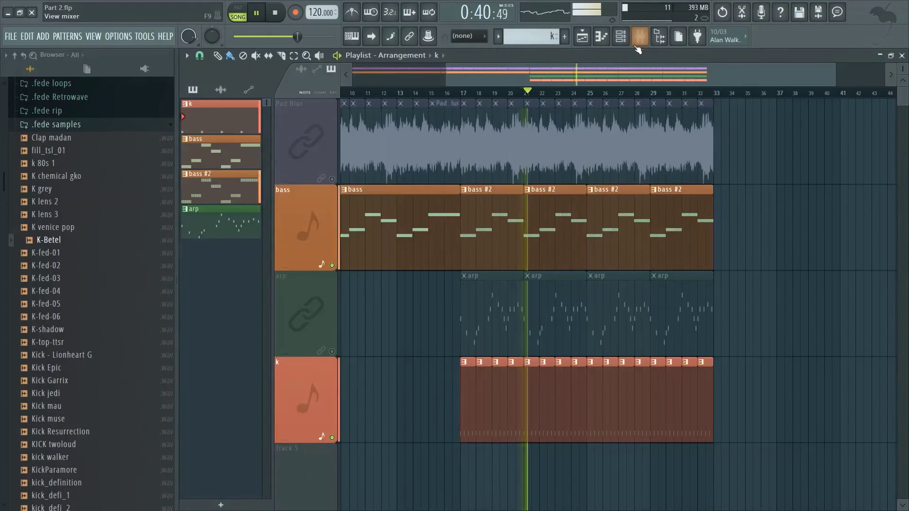
key(F9)
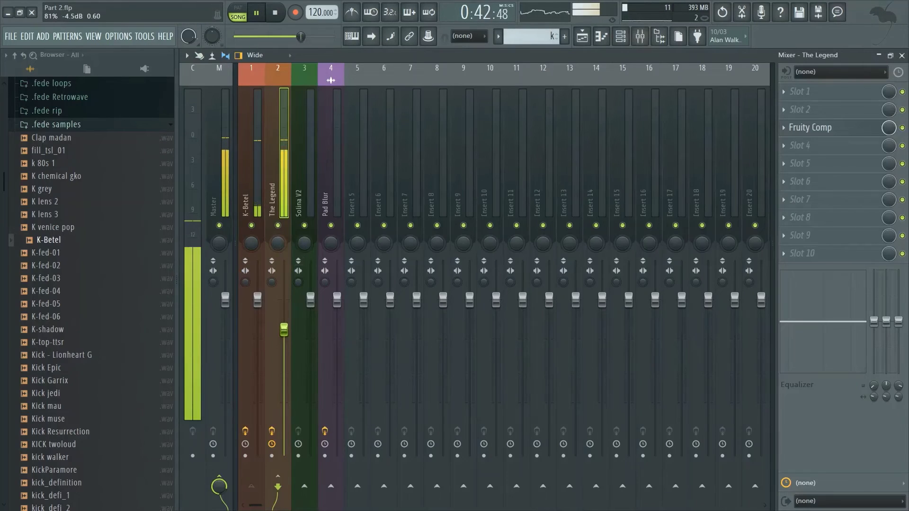
right_click(252, 225)
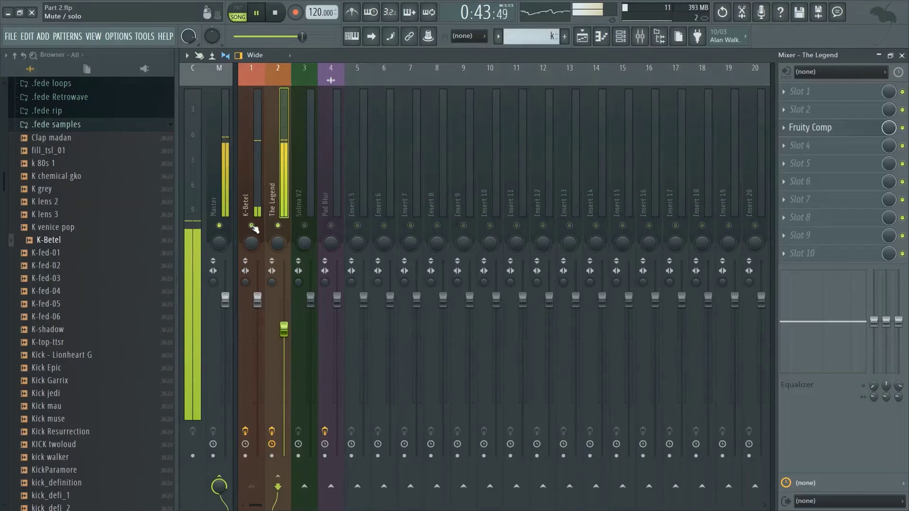
click(282, 225)
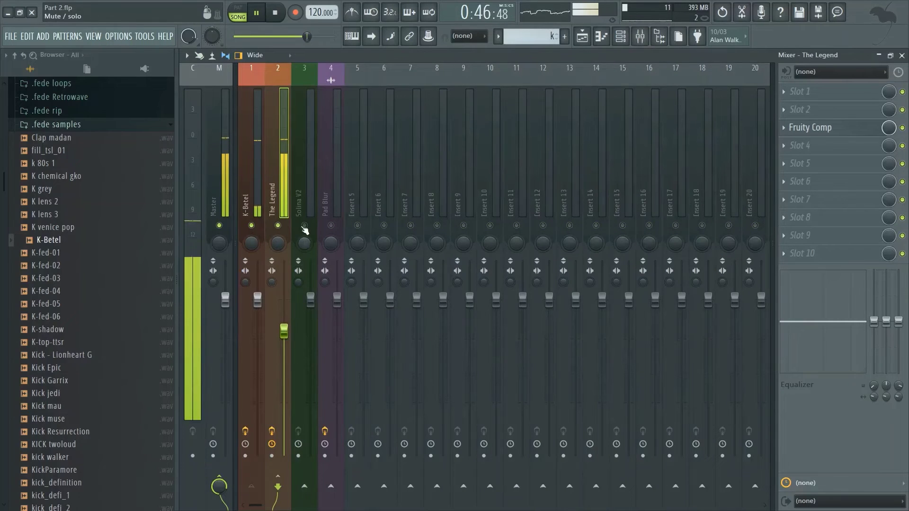
key(F9)
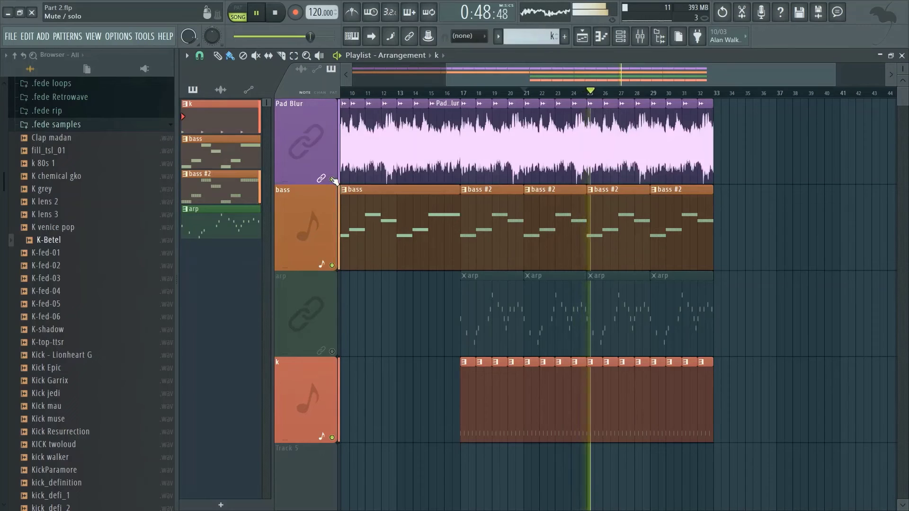
- Soften Pad Blur's EQ high-pass slope, raise it to about 156 Hz, and lower its fader to about -6.3 dB
click(640, 36)
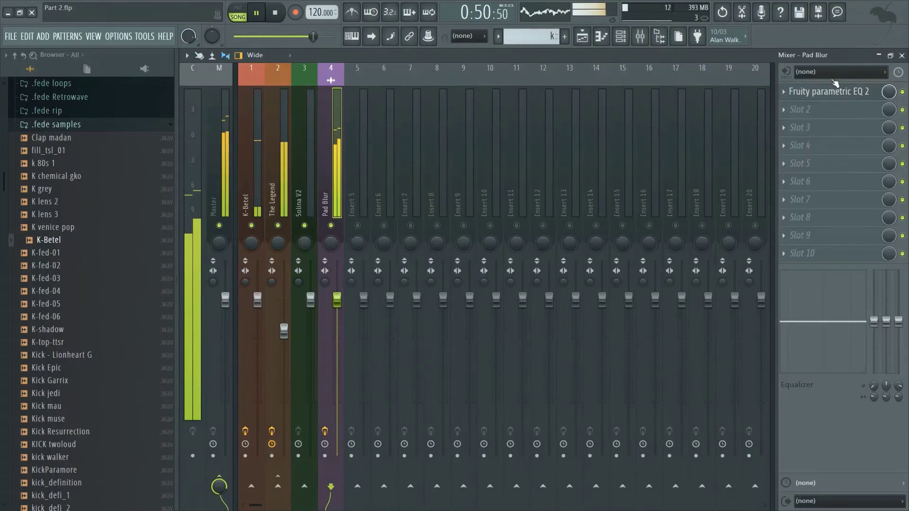
click(833, 92)
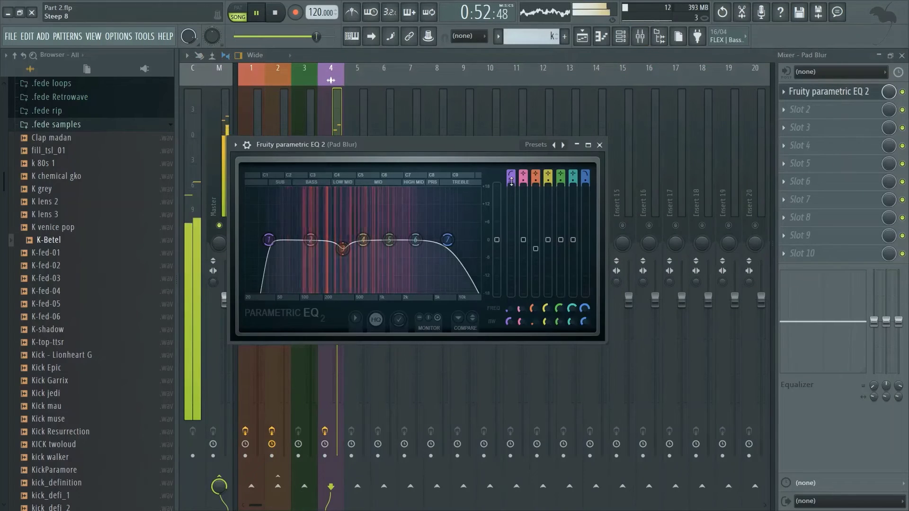
drag(511, 181, 513, 190)
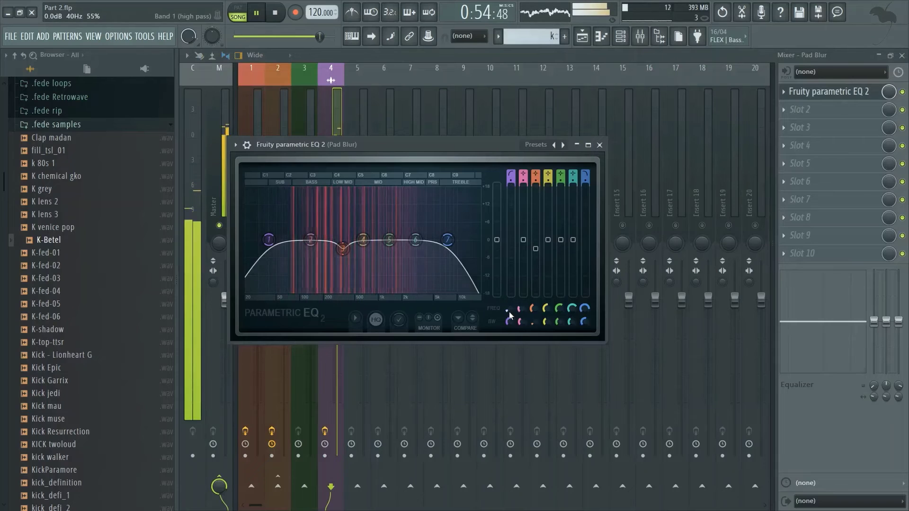
drag(508, 310, 509, 300)
drag(290, 239, 311, 239)
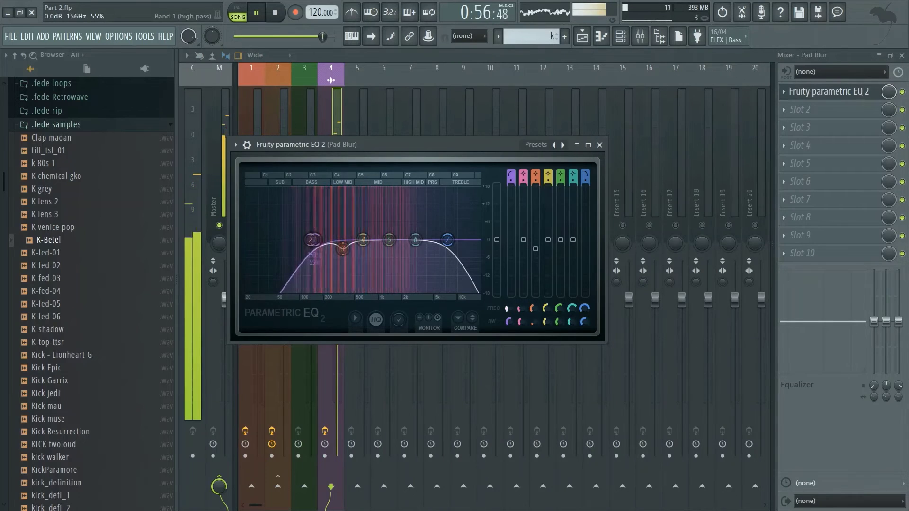
drag(507, 309, 507, 311)
key(Escape)
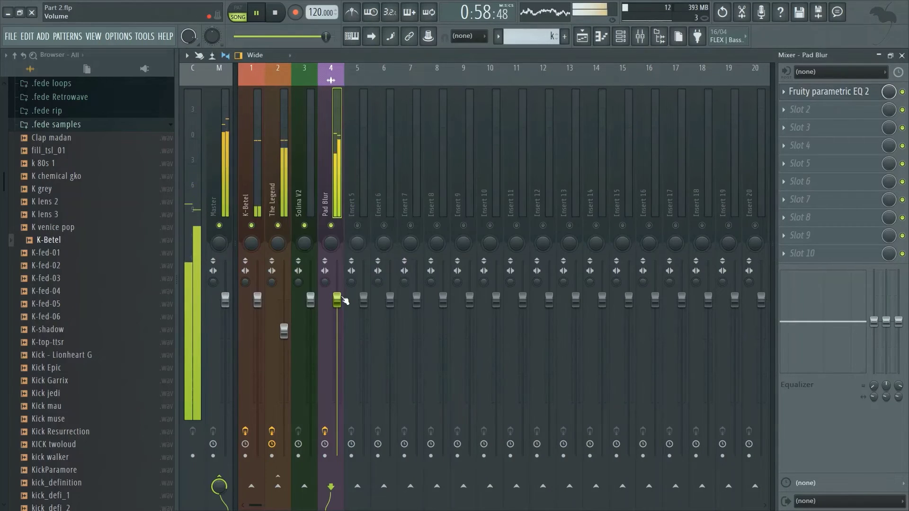
drag(342, 299, 343, 368)
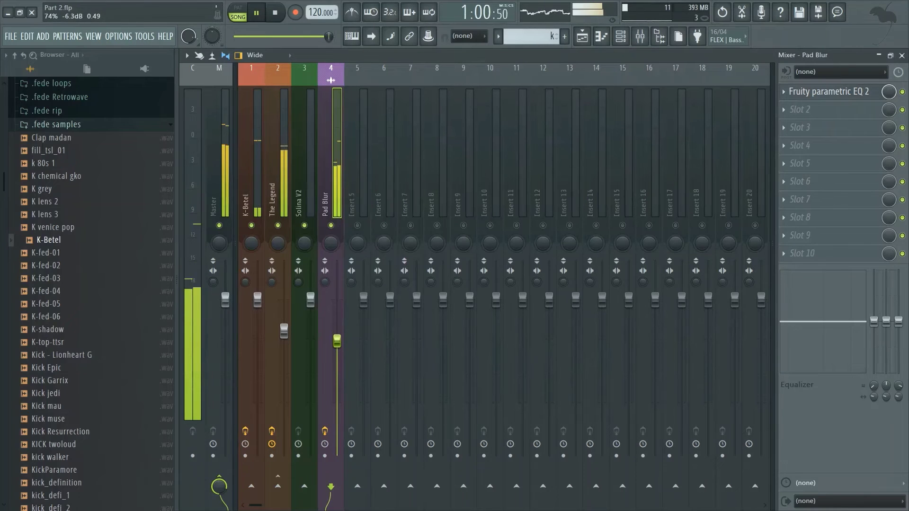
- Reset Solina V2's channel volume to default and restart playback from bar 17
key(F5)
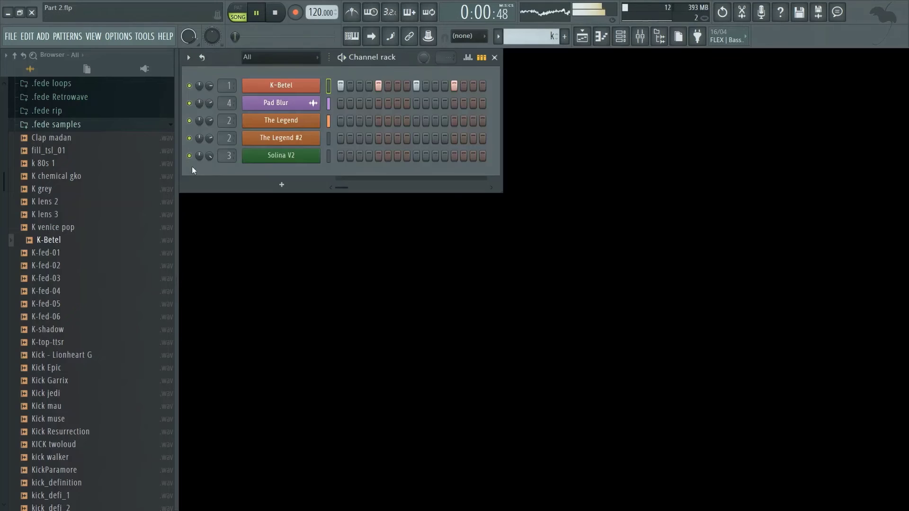
right_click(206, 157)
click(223, 164)
click(590, 42)
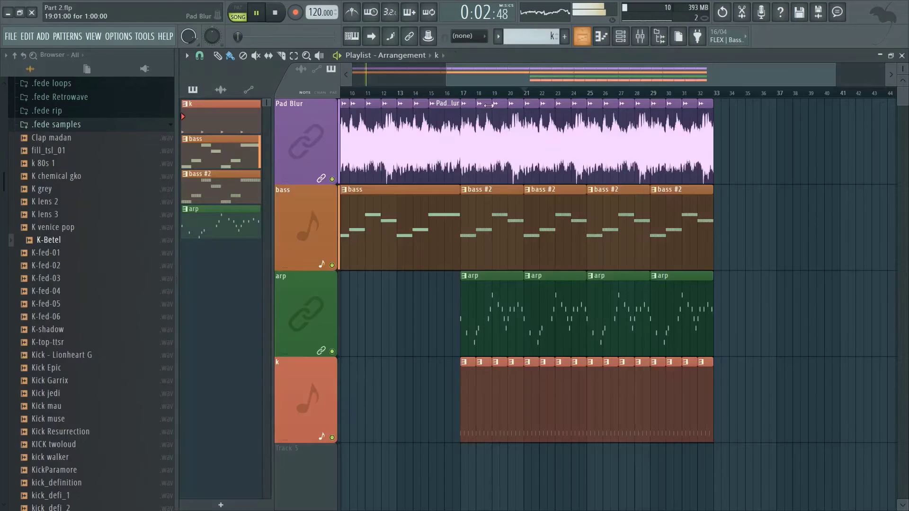
click(468, 94)
key(space)
- Lower the Solina V2 insert to about -1.9 dB and mute it, and set Pad Blur to about -4.8 dB
key(F9)
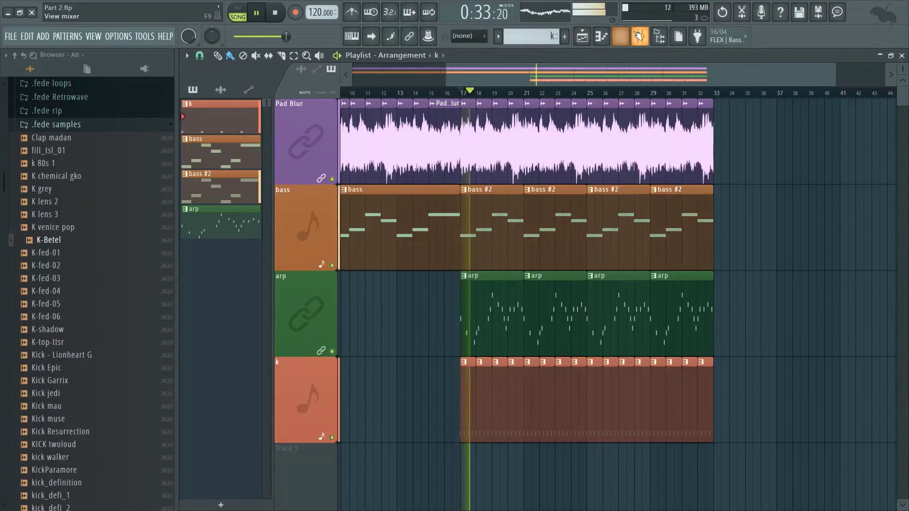
drag(310, 299, 284, 324)
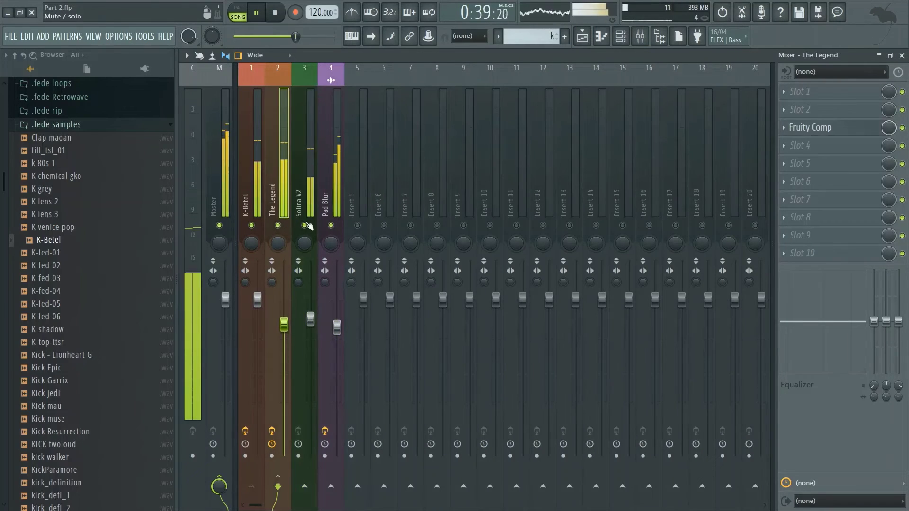
click(306, 225)
click(258, 300)
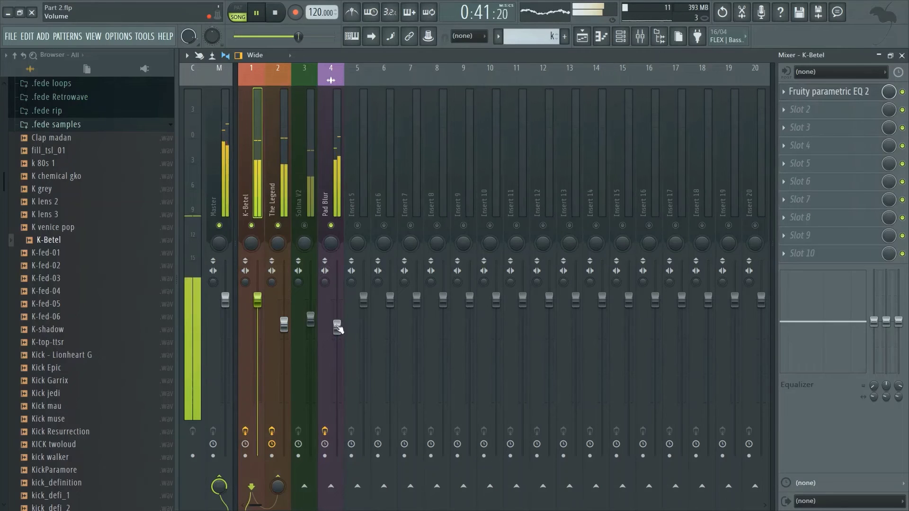
drag(338, 328, 316, 328)
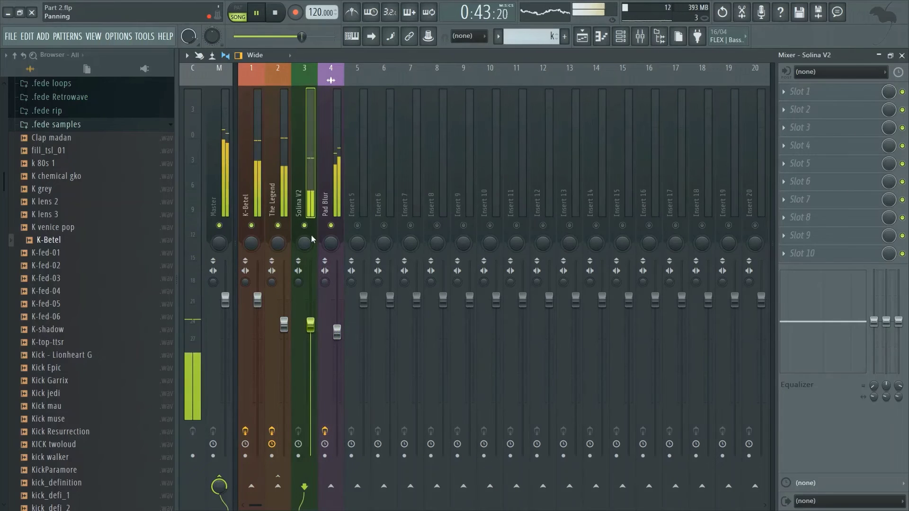
key(F5)
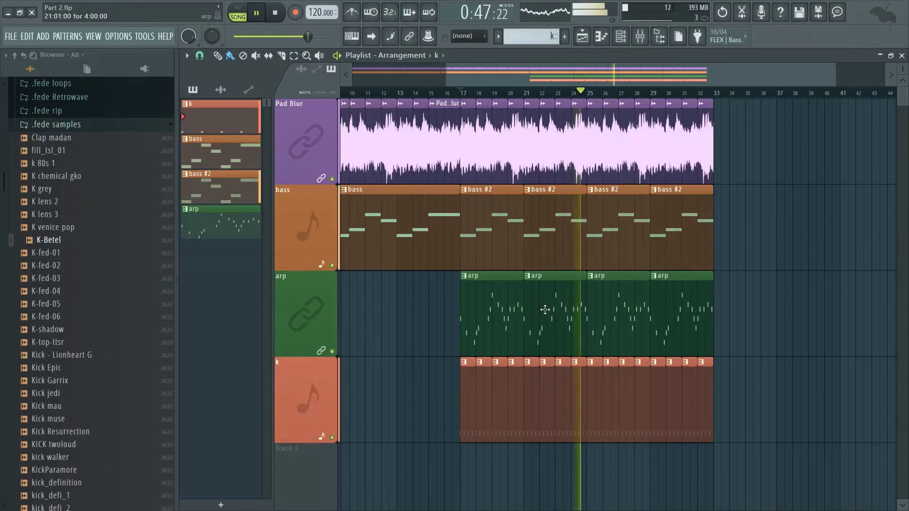
- Delete the arp clips at bars 21 and 29, stretch the bar 17 and 25 clips to eight bars, and open the arp notes
scroll(634, 214, up, 2)
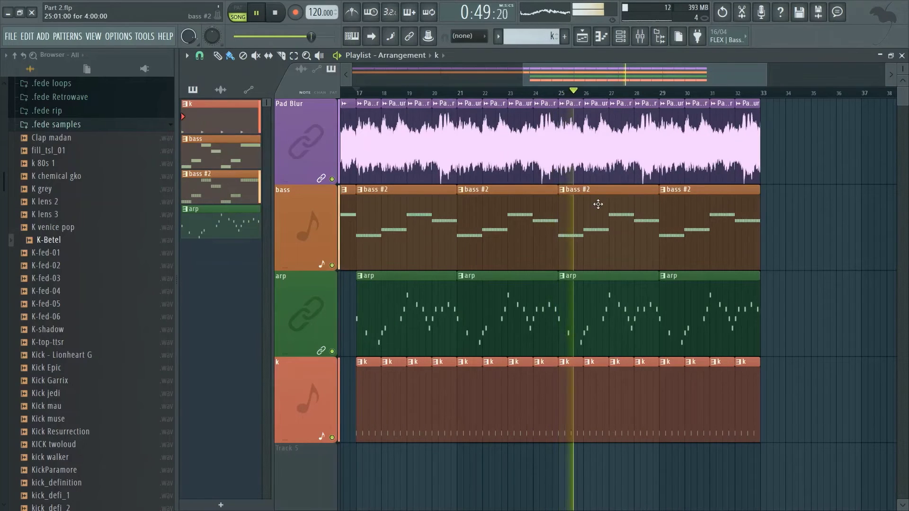
right_click(511, 318)
right_click(676, 317)
ctrl+click(448, 313)
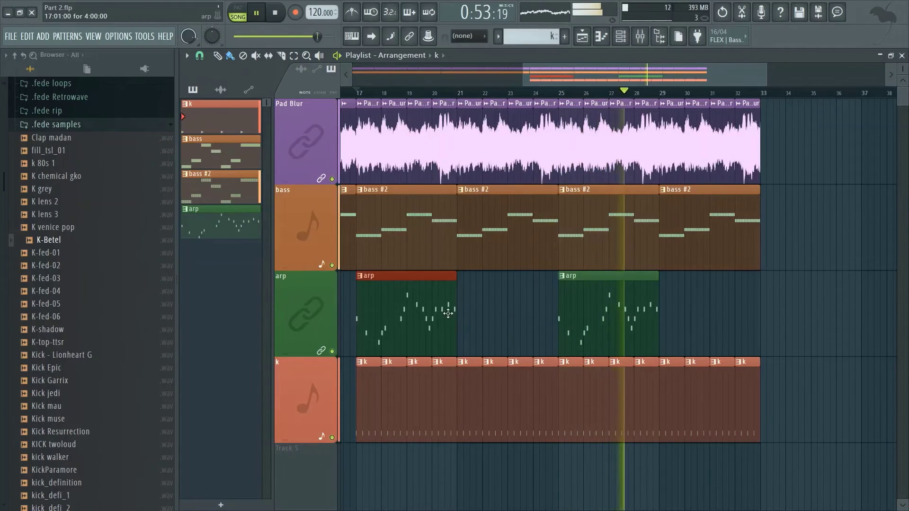
double_click(318, 318)
drag(453, 313, 547, 314)
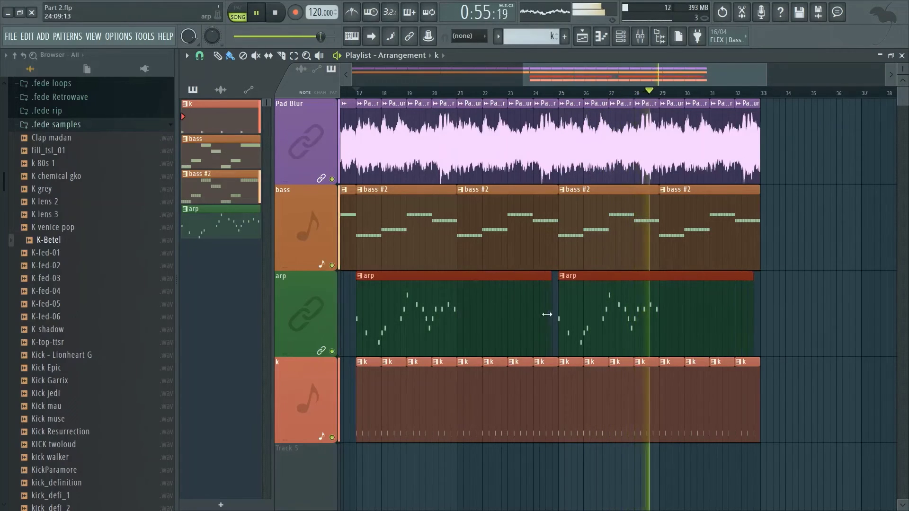
double_click(456, 284)
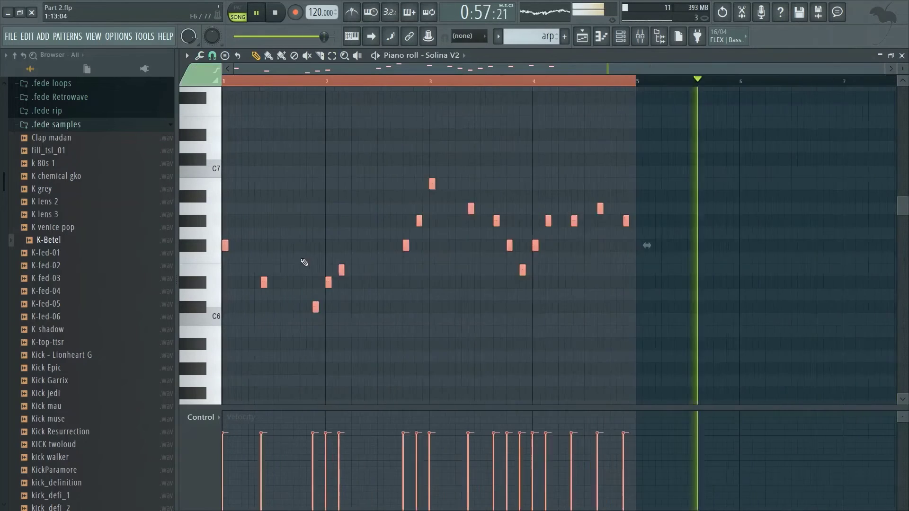
- Duplicate the arp notes with Ctrl+B to fill eight bars and play back from near bar 20
scroll(568, 261, down, 1)
scroll(644, 259, up, 7)
key(ctrl+b)
key(Escape)
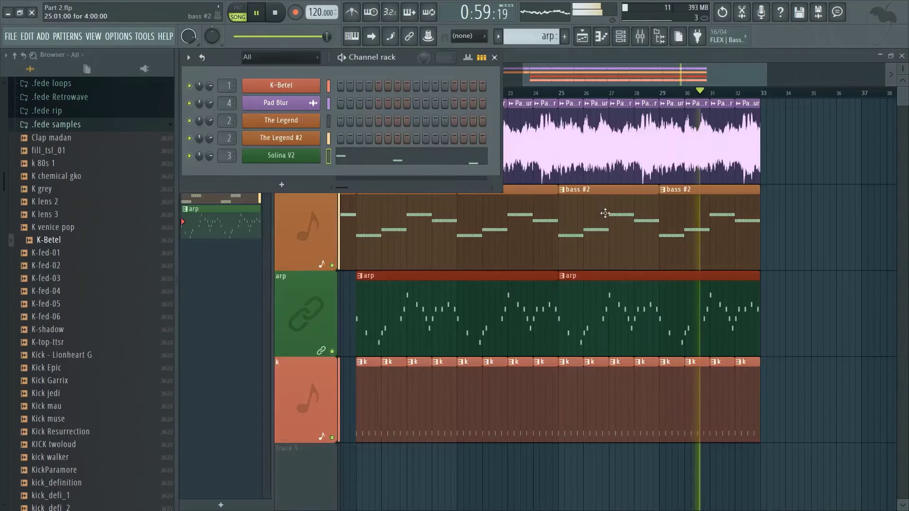
key(space)
click(451, 132)
click(430, 92)
key(space)
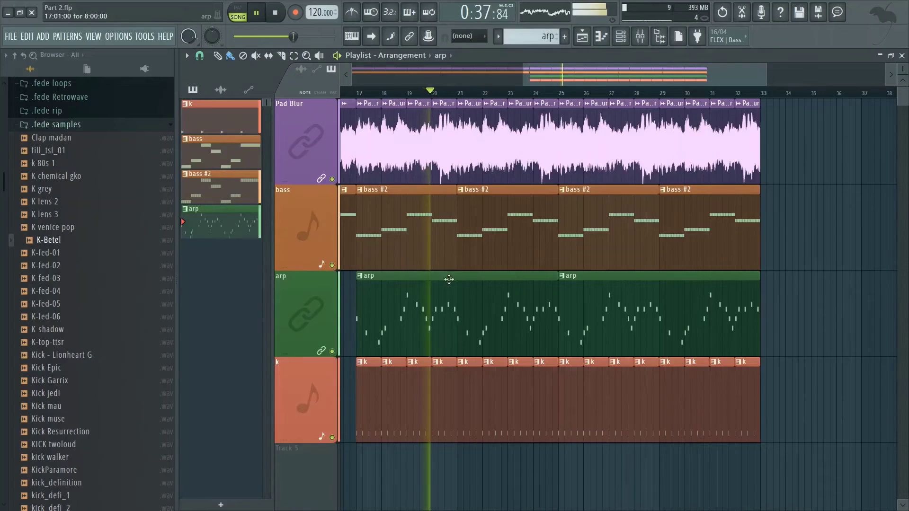
double_click(449, 279)
scroll(473, 263, down, 3)
key(space)
key(space)
- Move the A6 note to just before bar 5, delete the G near bar 4, and pick G#6 in bar 8
right_click(463, 208)
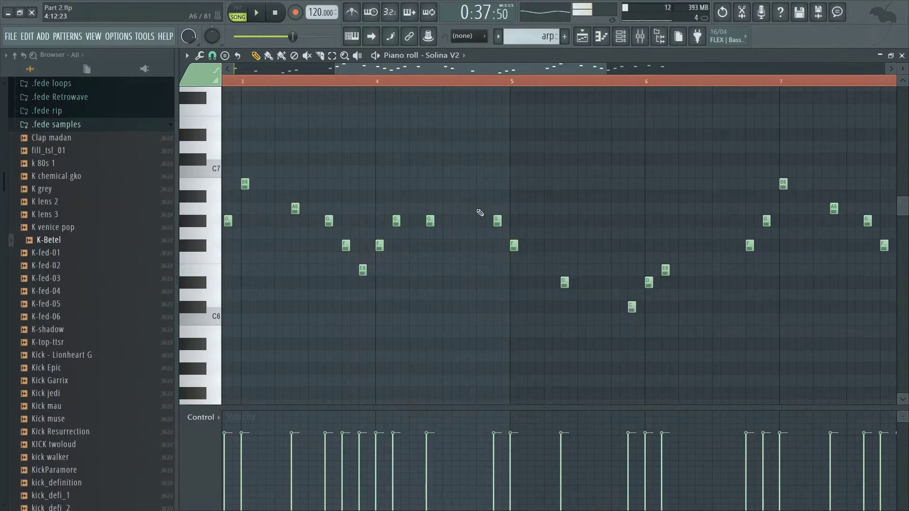
click(480, 208)
right_click(430, 221)
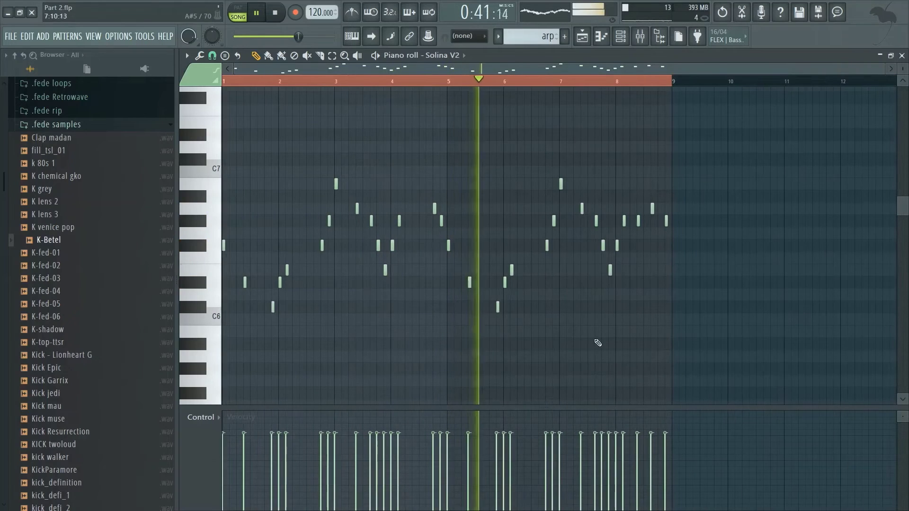
scroll(629, 158, up, 3)
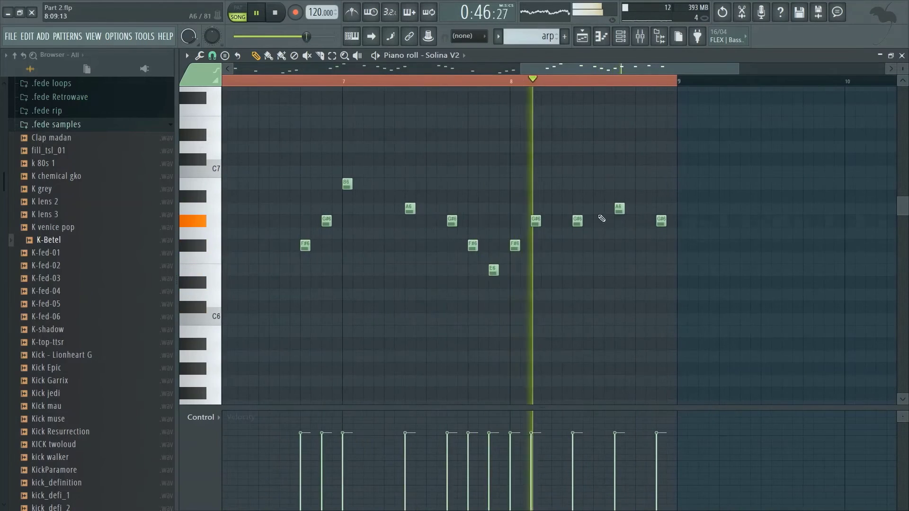
key(space)
click(578, 220)
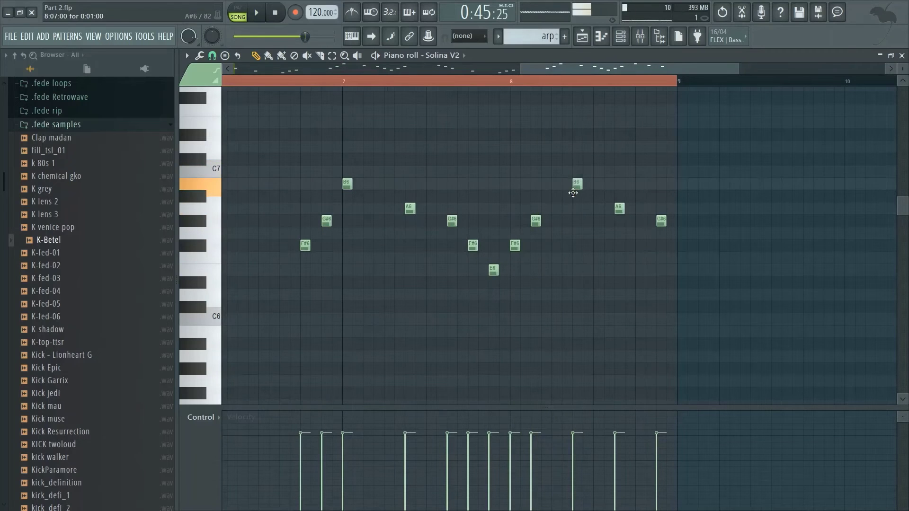
key(space)
scroll(544, 186, up, 1)
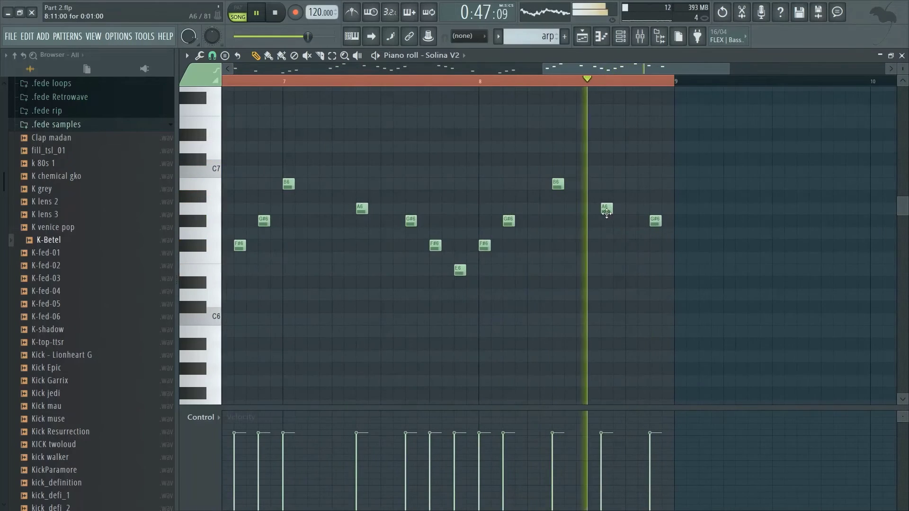
key(Escape)
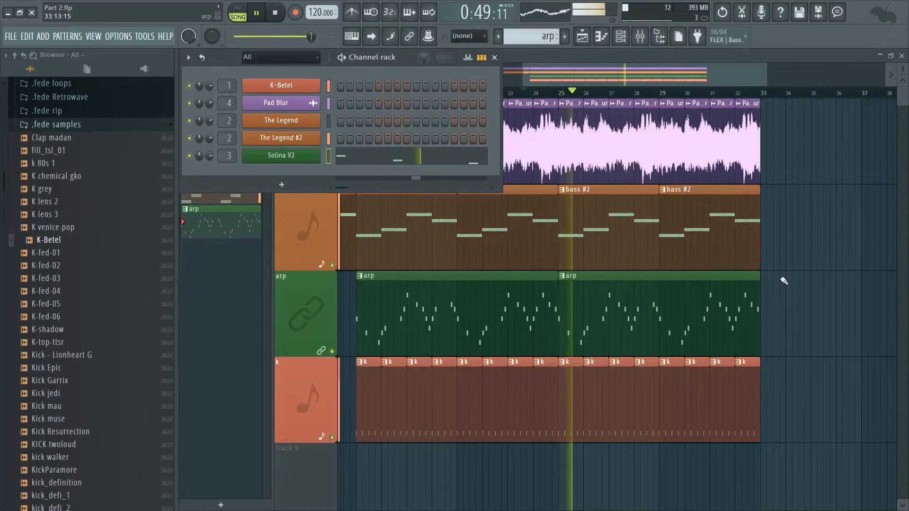
- Select bars 17 to 29, then in the mixer solo Solina V2 and unmute The Legend
key(Escape)
scroll(706, 288, down, 3)
drag(523, 93, 687, 116)
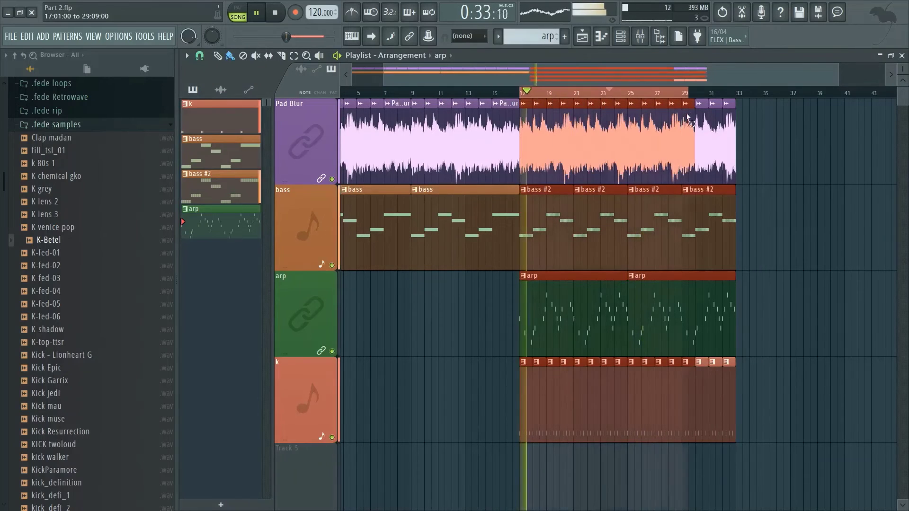
key(F9)
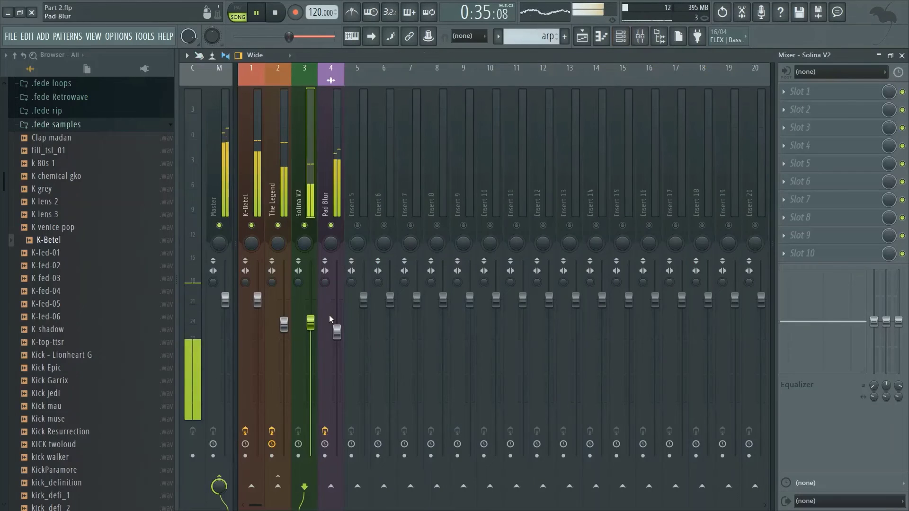
right_click(305, 224)
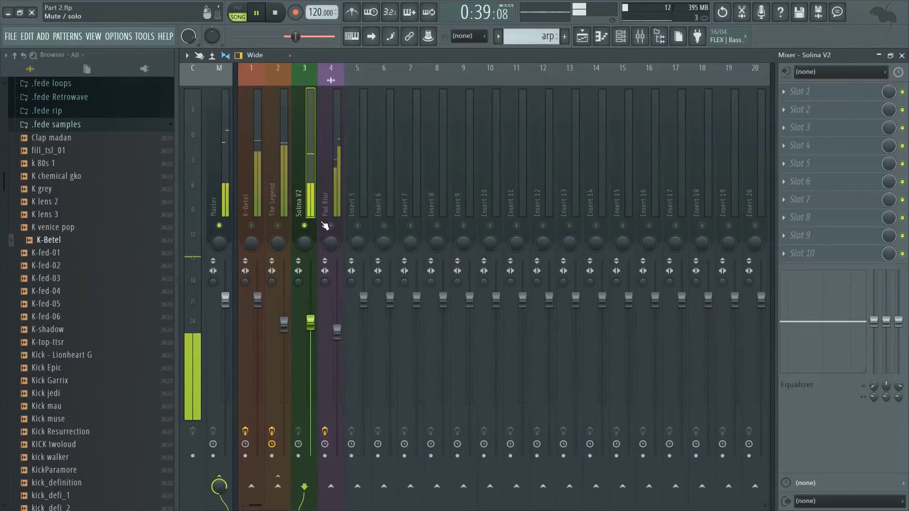
click(277, 226)
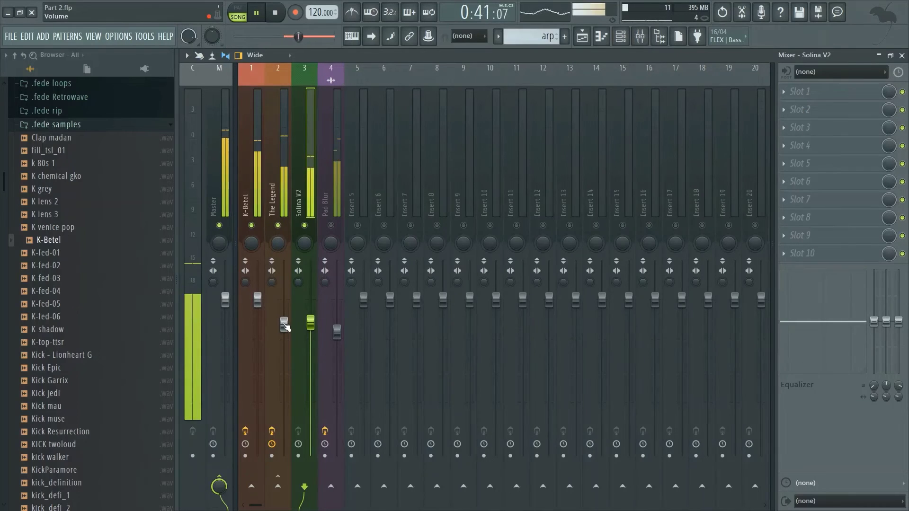
- Shorten The Legend's Fruity Comp release to about 18 ms, then unmute and solo Pad Blur
click(284, 186)
click(855, 133)
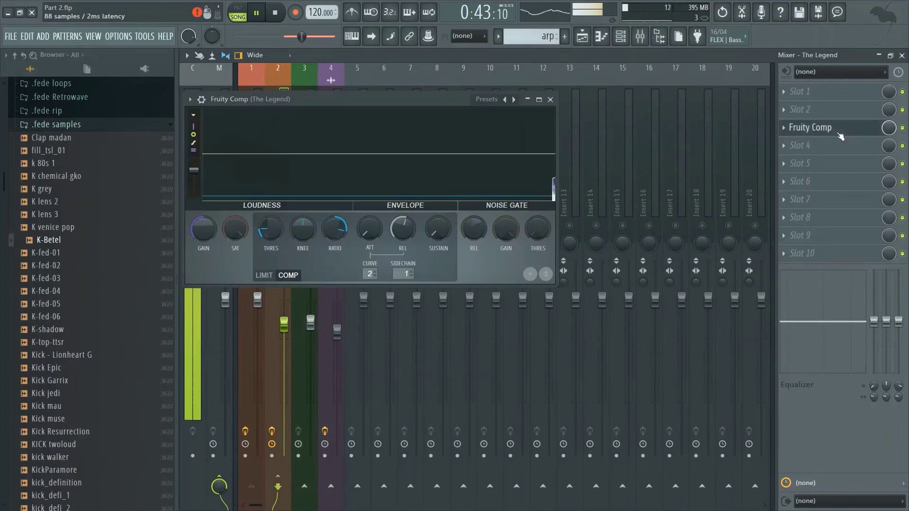
drag(402, 229, 399, 232)
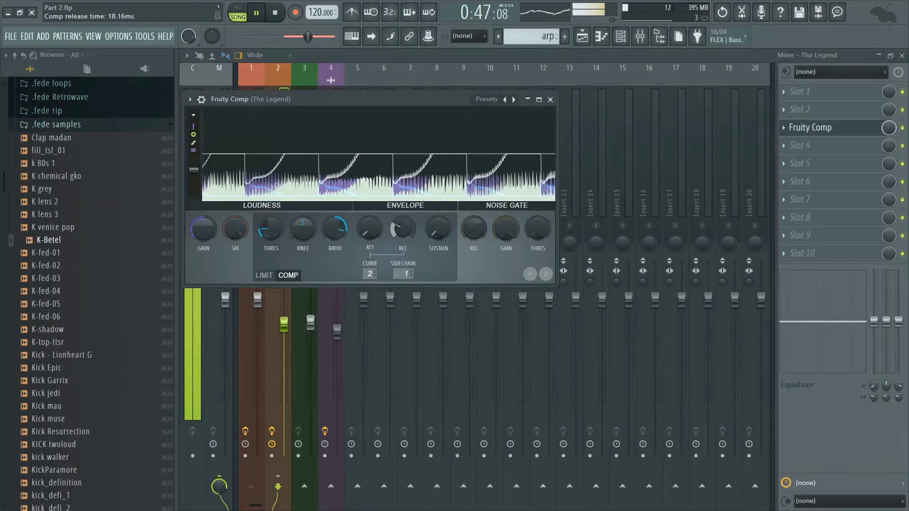
key(Escape)
click(331, 226)
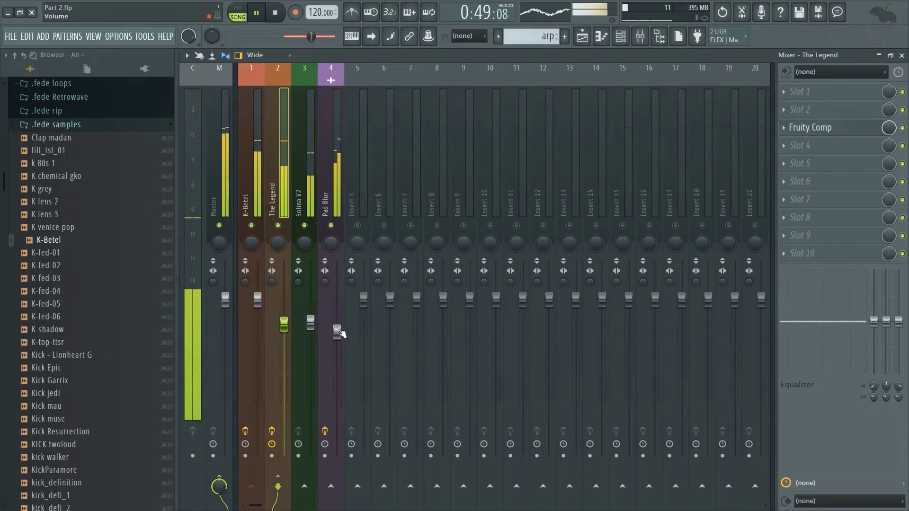
right_click(332, 226)
- Put Fruity parametric EQ 2 in Solina V2's Slot 1 using the LP filter preset, cutting near 1210 Hz
click(304, 225)
click(302, 197)
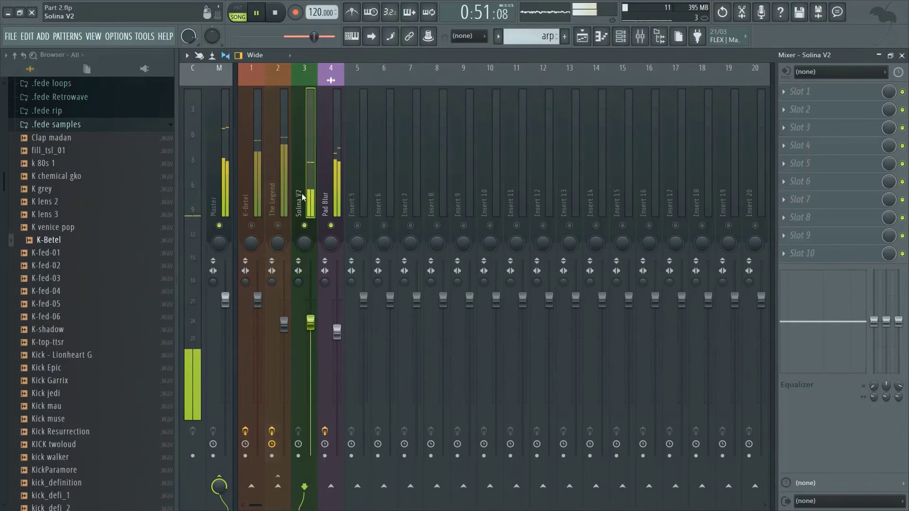
click(827, 92)
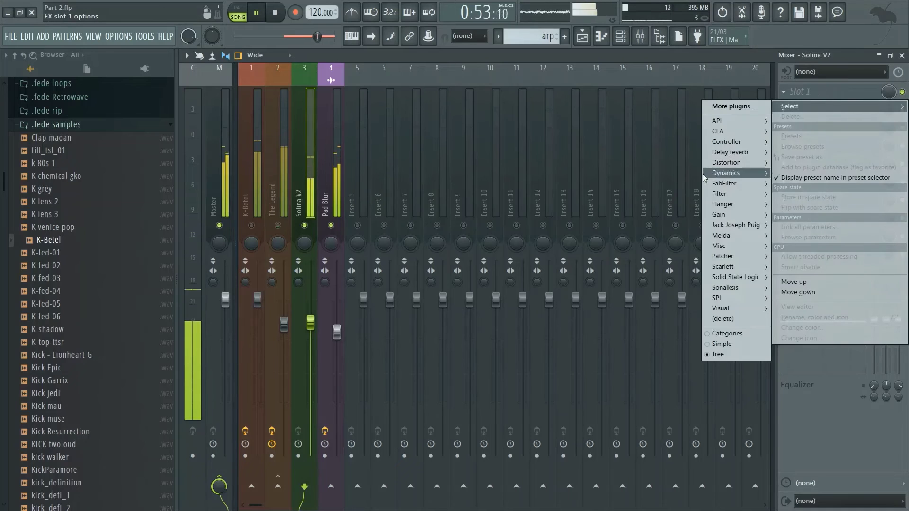
mouse_move(729, 193)
click(656, 225)
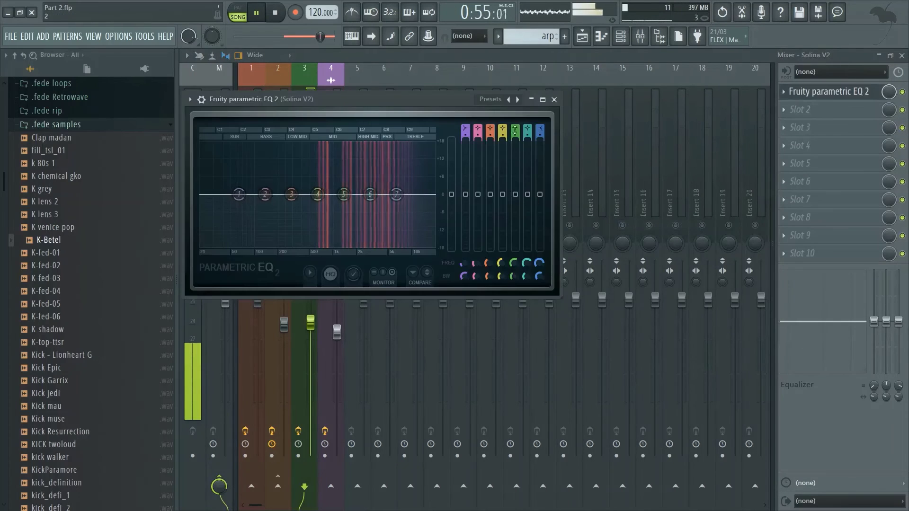
click(517, 99)
click(539, 147)
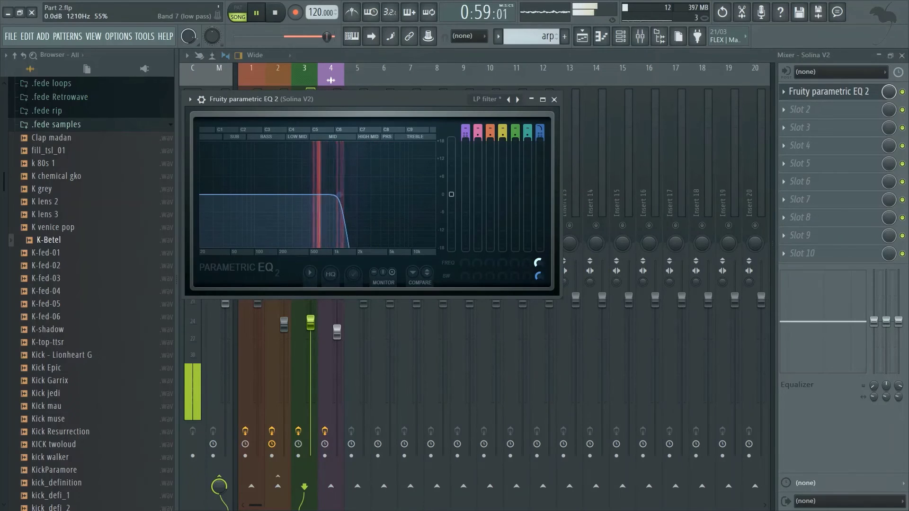
key(Escape)
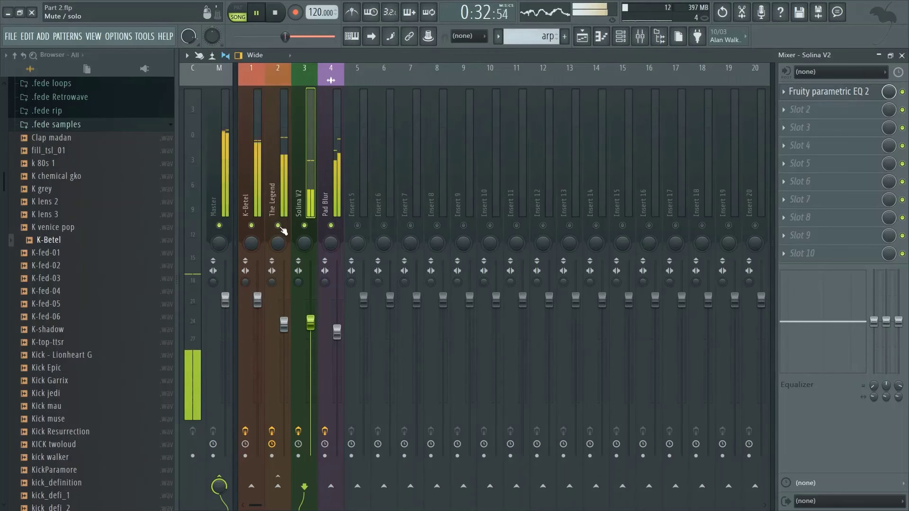
- Look over The Legend #2 synth settings from The Legend insert, then return to the Playlist
click(282, 205)
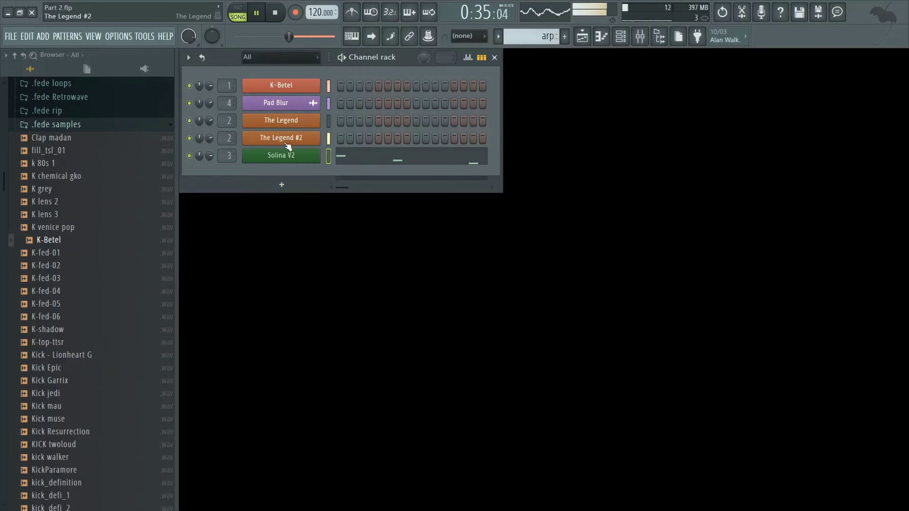
click(284, 138)
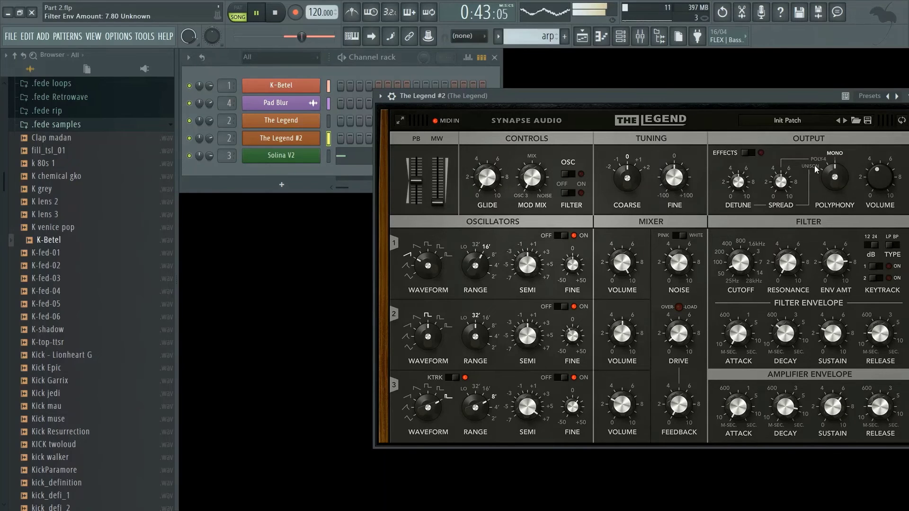
key(Escape)
click(581, 38)
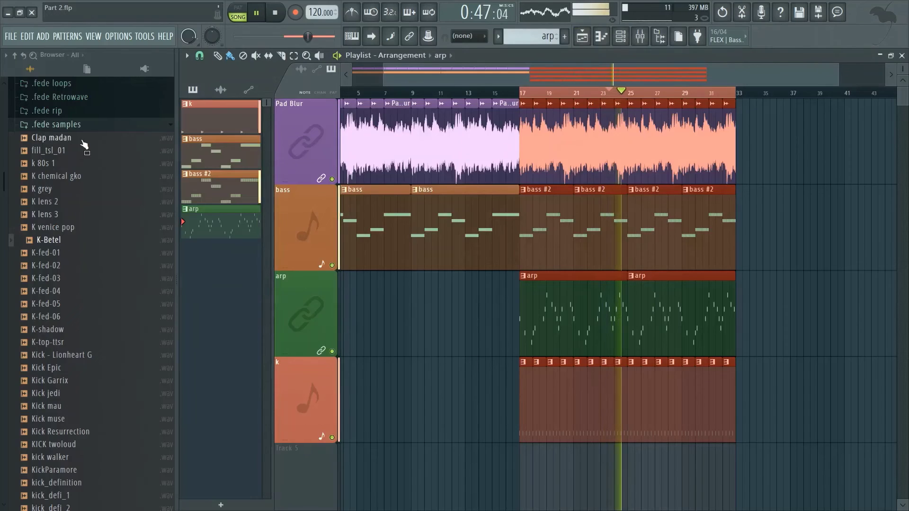
- Collapse the .fede samples folder, hide the file browser, and show the mixer
click(61, 125)
click(15, 55)
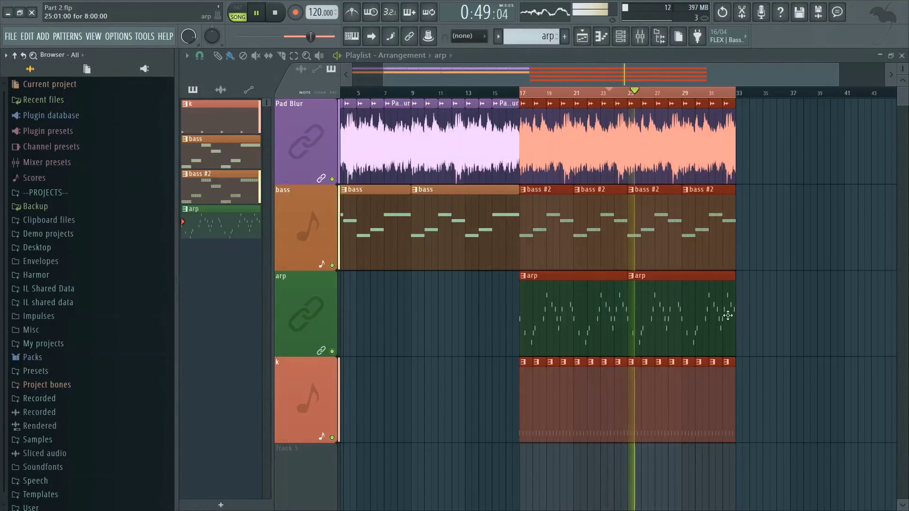
scroll(732, 314, up, 2)
click(663, 38)
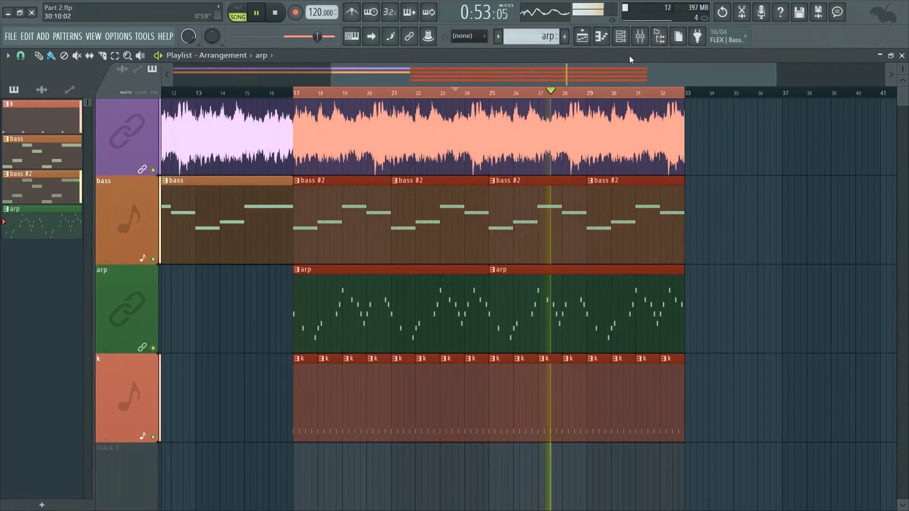
click(639, 42)
- Raise Solina V2's EQ low-pass cutoff from 1210 Hz to about 18.4 kHz
click(130, 198)
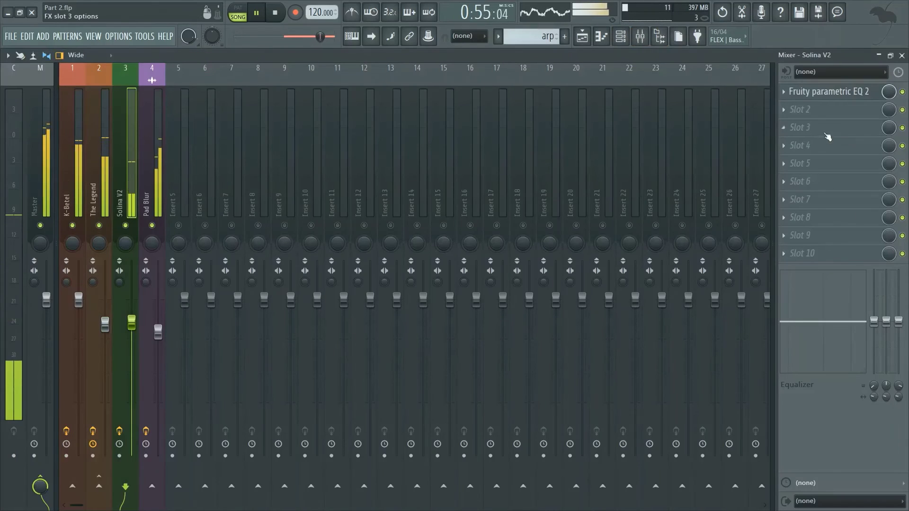
click(862, 98)
drag(360, 263, 359, 244)
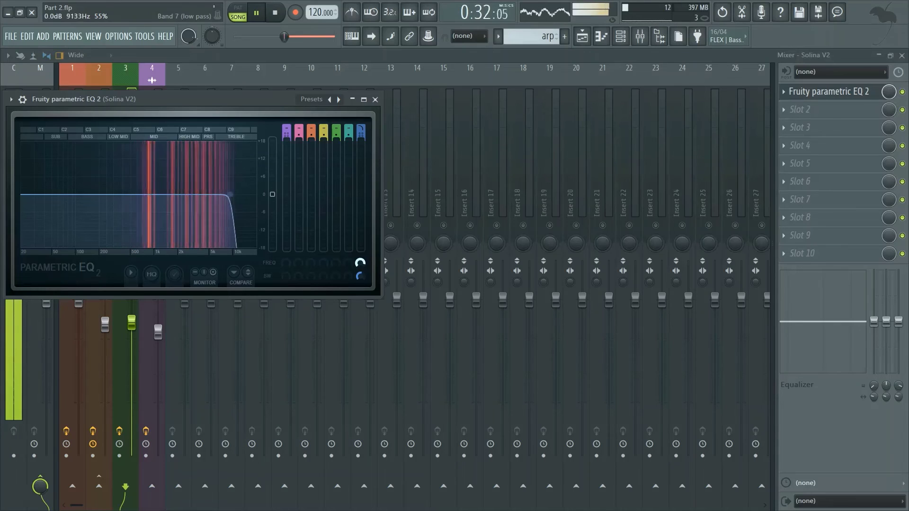
drag(360, 244, 379, 288)
key(Escape)
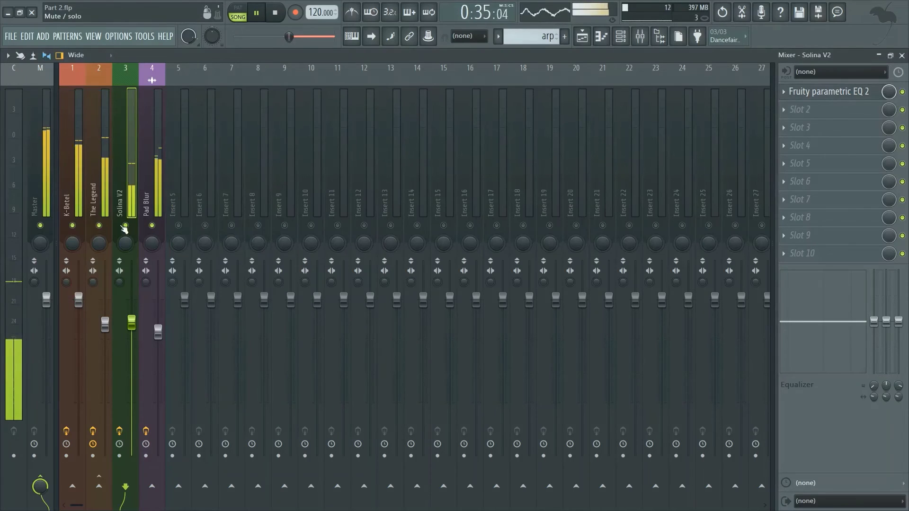
- Load Dynamics > Transient Processor into K-Betel's second effect slot
click(78, 200)
click(840, 116)
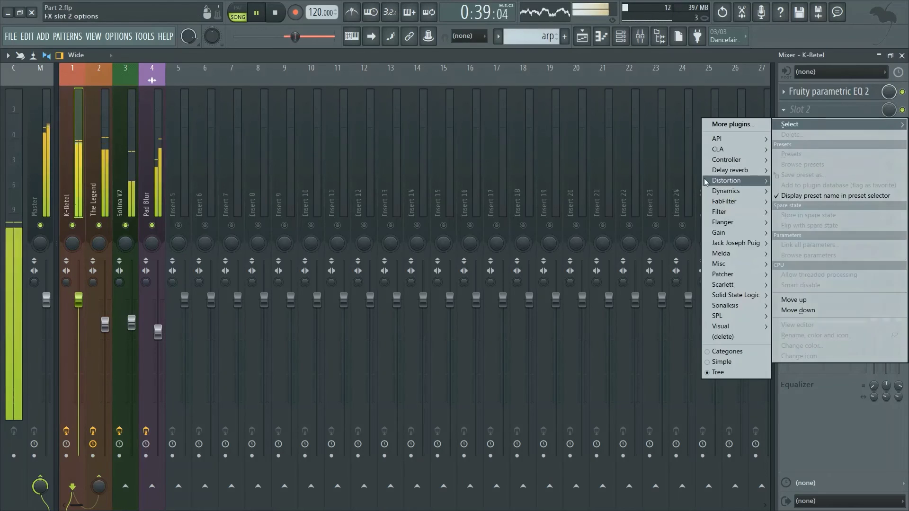
mouse_move(729, 190)
click(640, 349)
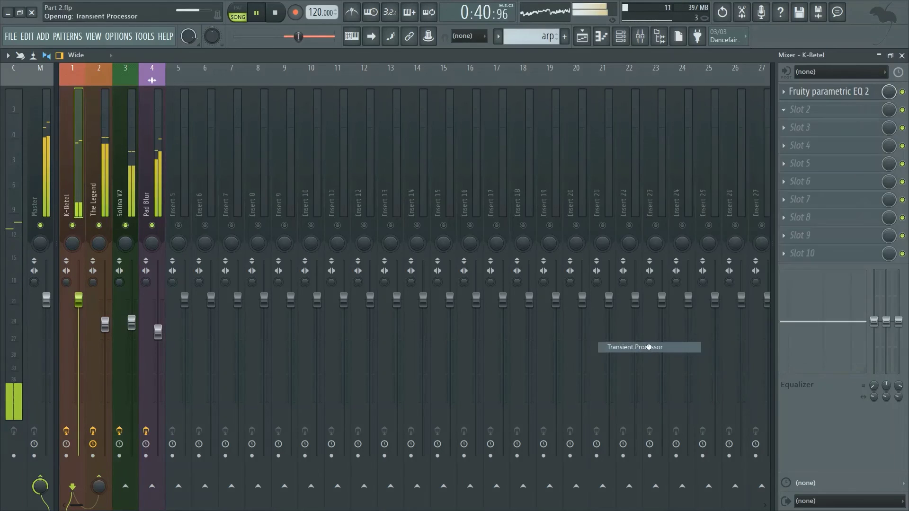
- Set the Transient Processor attack to 68.8%, split balance to 76% wet, and gain to about 2.3 dB
drag(186, 238, 187, 209)
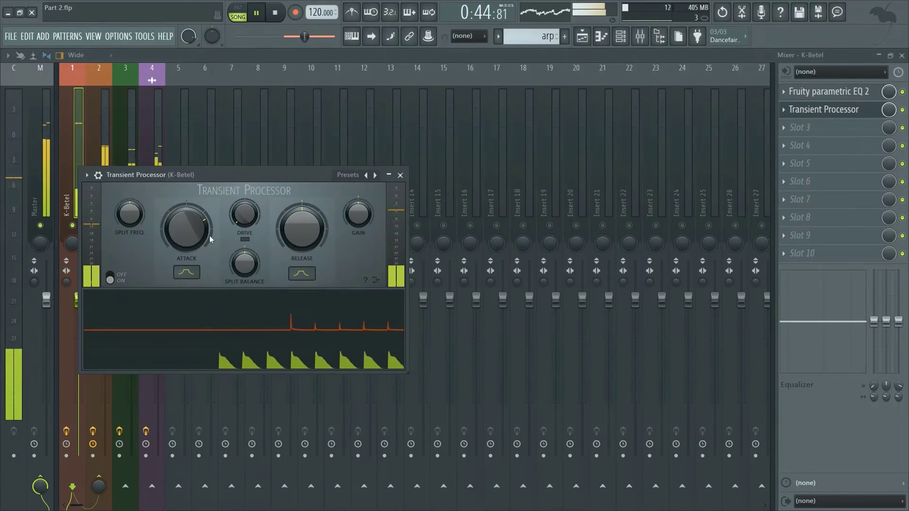
drag(199, 235, 186, 197)
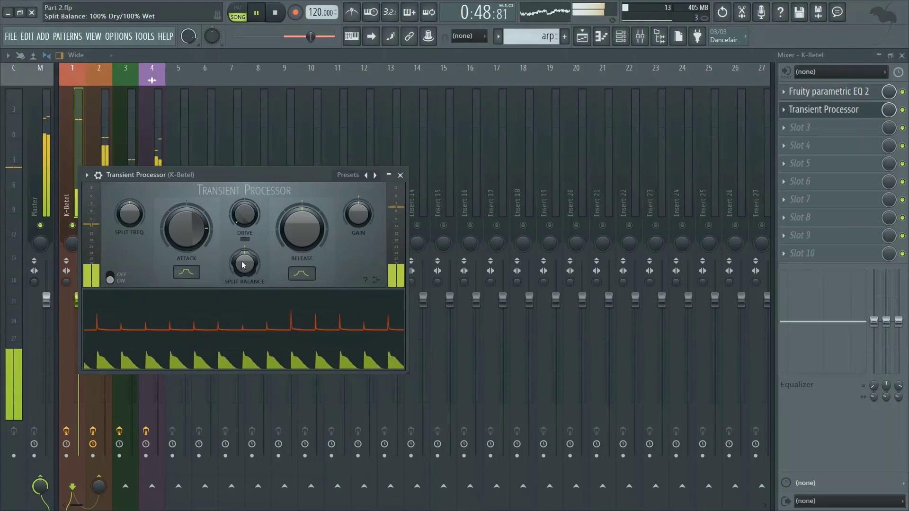
drag(243, 263, 244, 276)
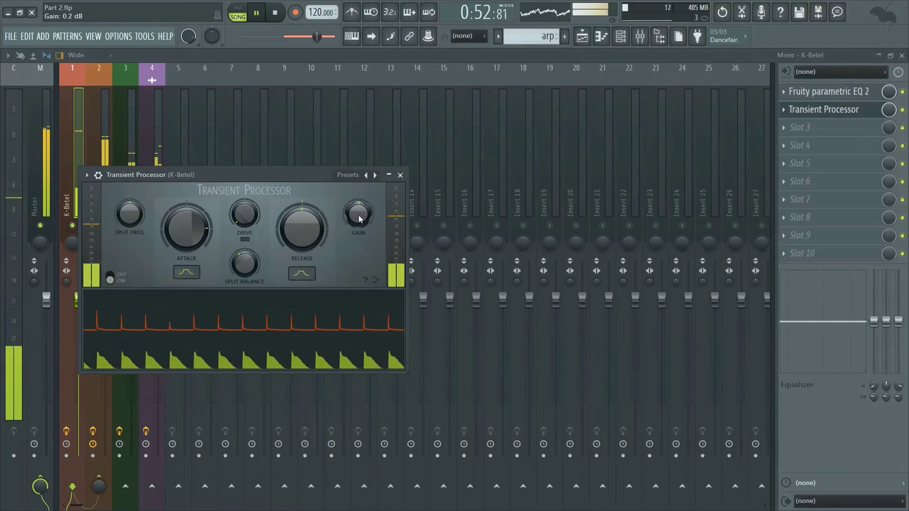
scroll(359, 219, up, 3)
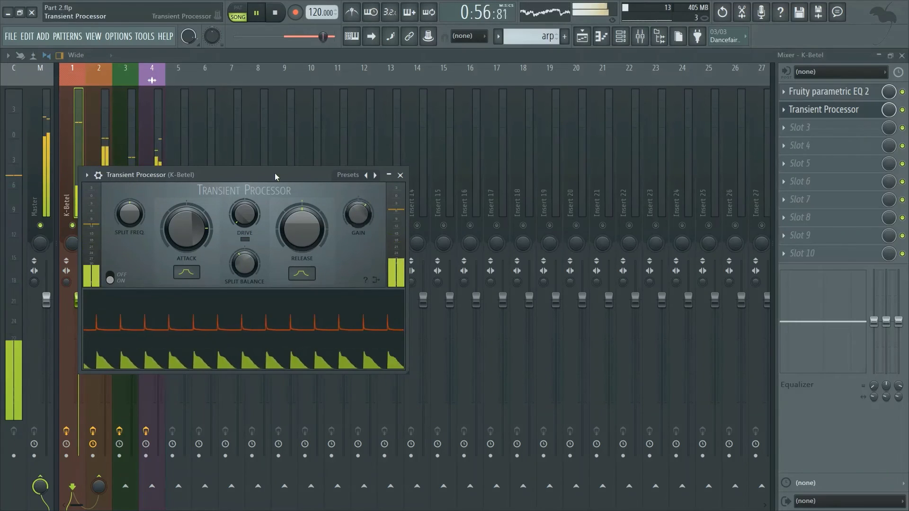
key(Escape)
key(space)
- Load Distructor into the Master track's second slot with the Master Overdrive preset
click(42, 180)
click(805, 110)
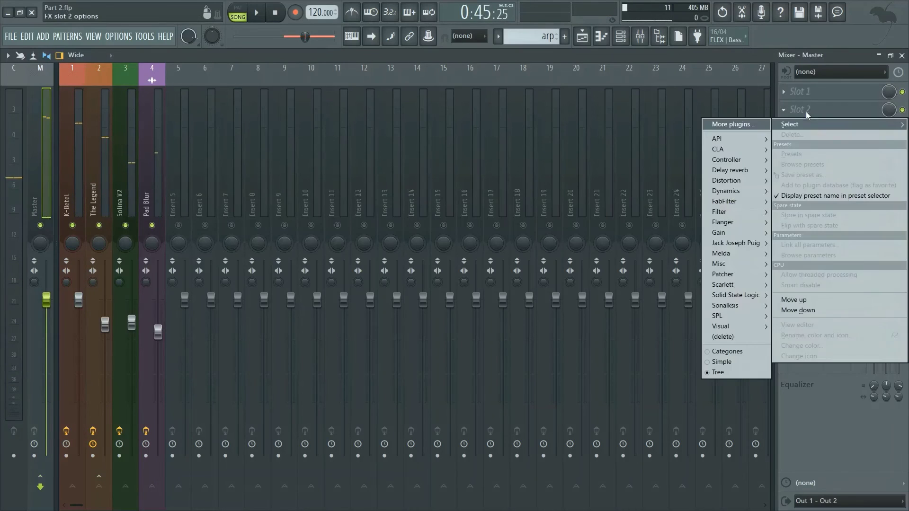
mouse_move(720, 181)
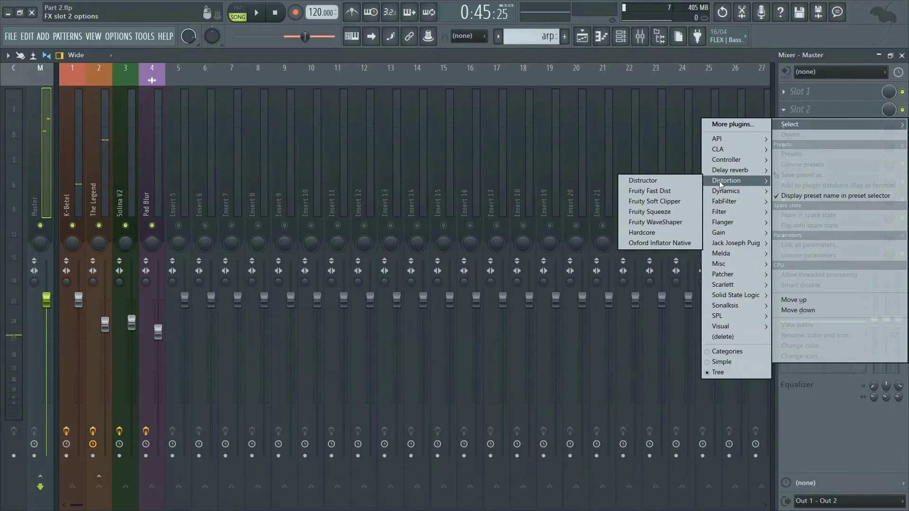
click(667, 180)
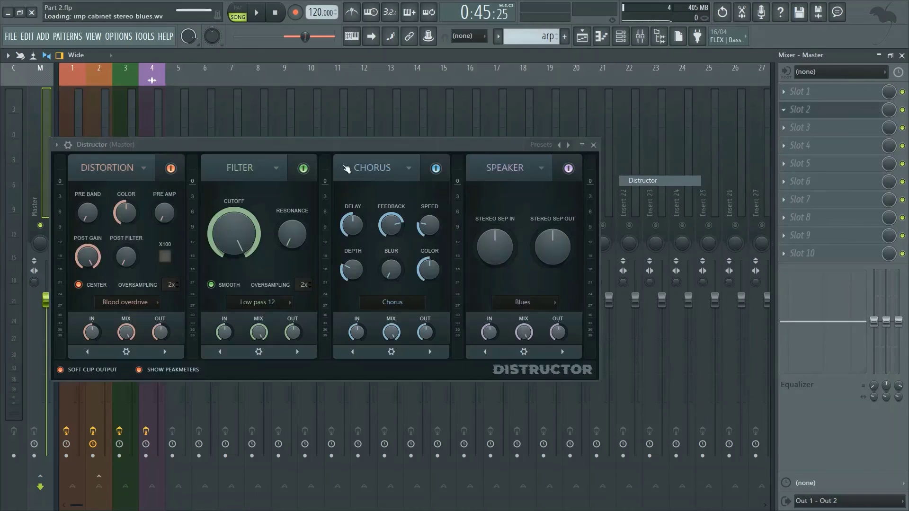
click(54, 145)
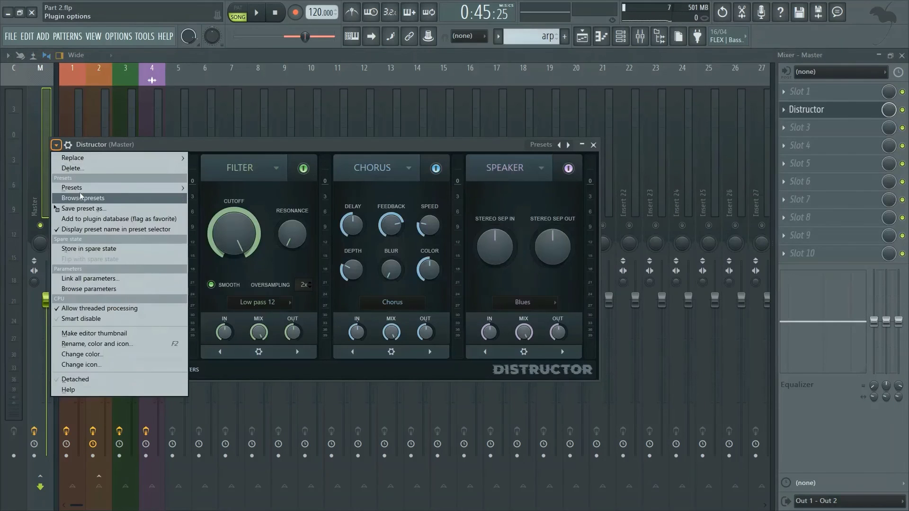
mouse_move(82, 185)
click(253, 112)
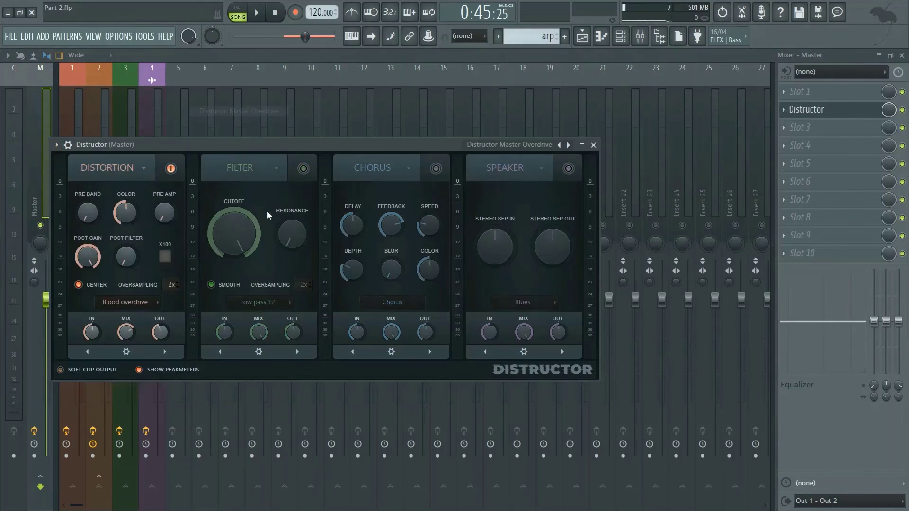
key(Escape)
- Play the song and toggle the master Distructor off to compare the sound
key(space)
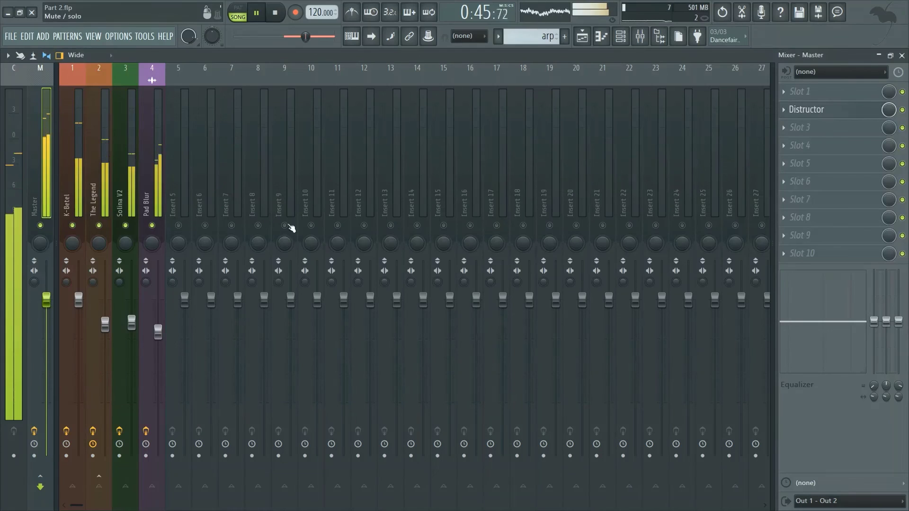
click(855, 113)
click(902, 110)
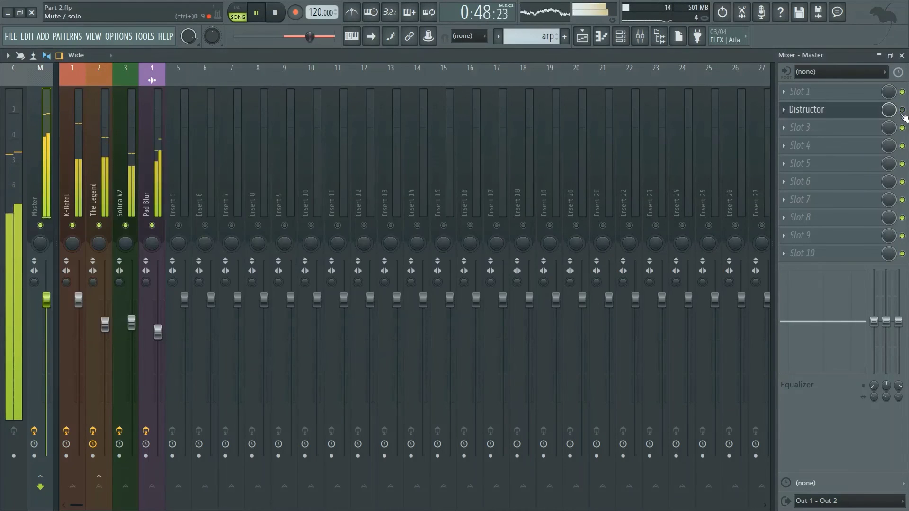
click(82, 208)
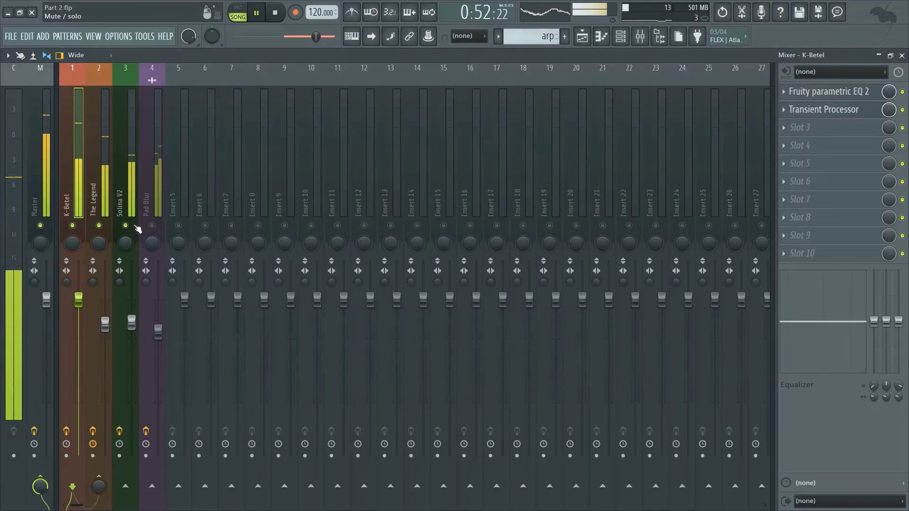
- Unmute Pad Blur and lower its volume to about -5.6 dB
click(152, 225)
click(158, 232)
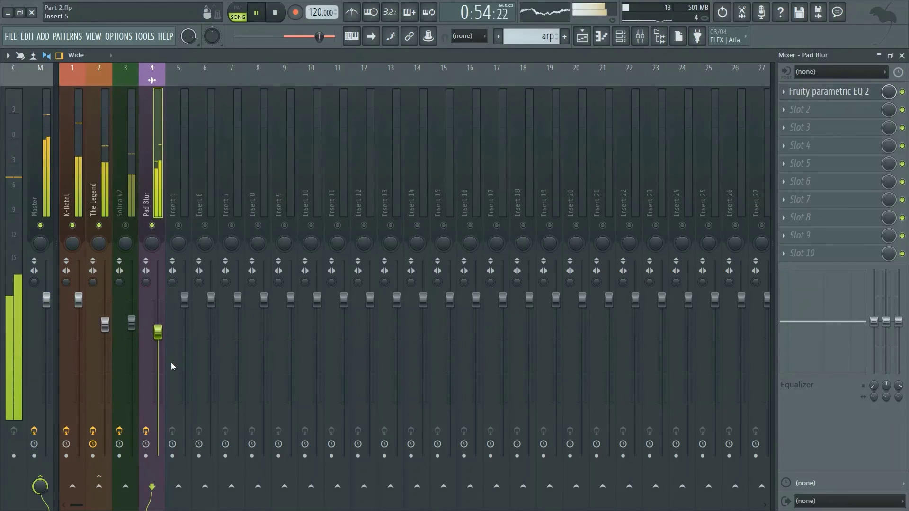
drag(159, 333, 158, 336)
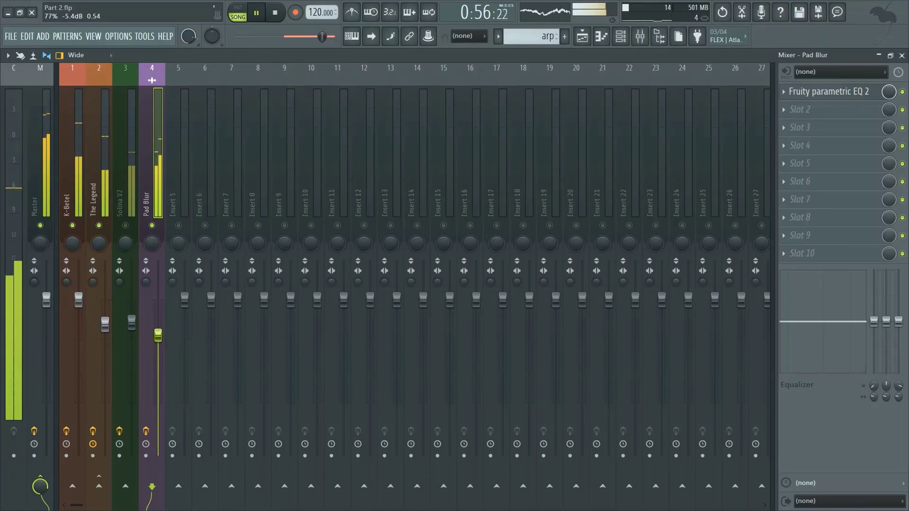
- Copy The Legend's Fruity Comp onto the Pad Blur track
click(89, 206)
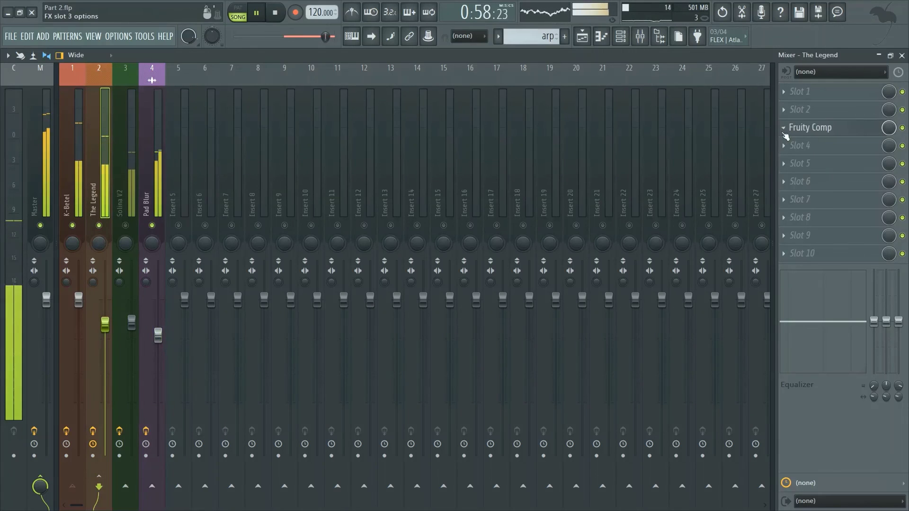
click(783, 129)
drag(784, 192, 152, 195)
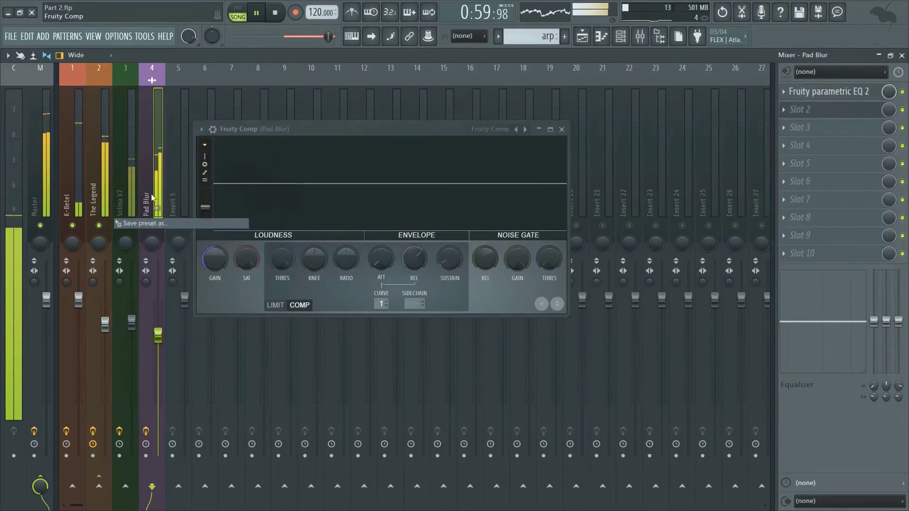
- Sidechain the K-Betel kick into the Pad Blur track
right_click(411, 303)
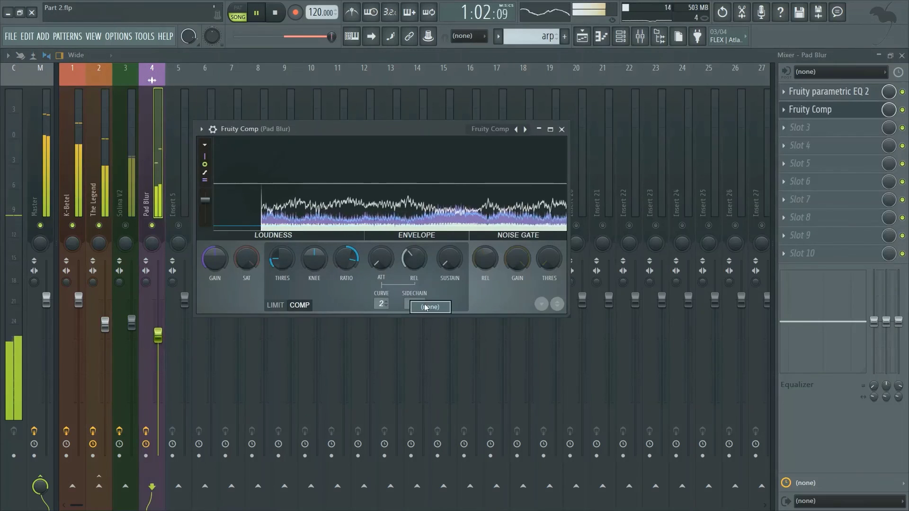
click(67, 208)
right_click(152, 486)
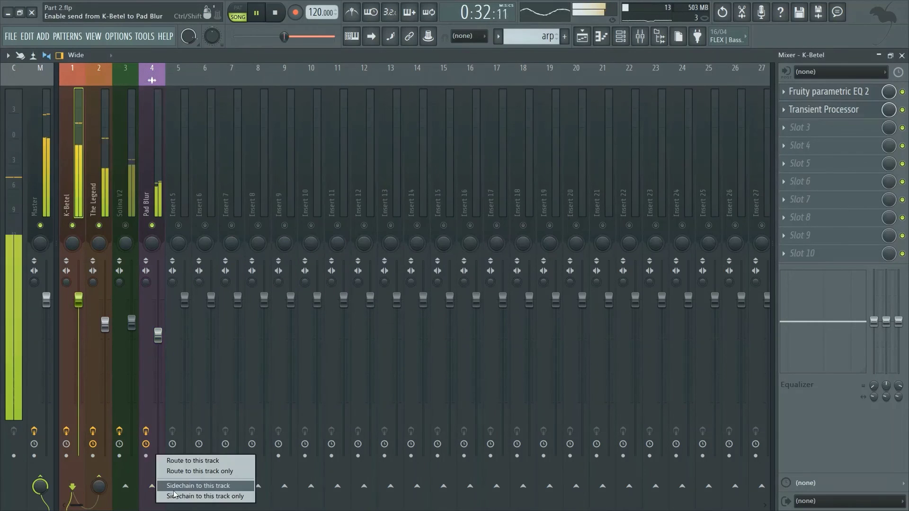
click(174, 487)
- Set Pad Blur's Fruity Comp to sidechain 1, with a lower threshold, ~147 ms release and curve 4
click(154, 195)
click(810, 111)
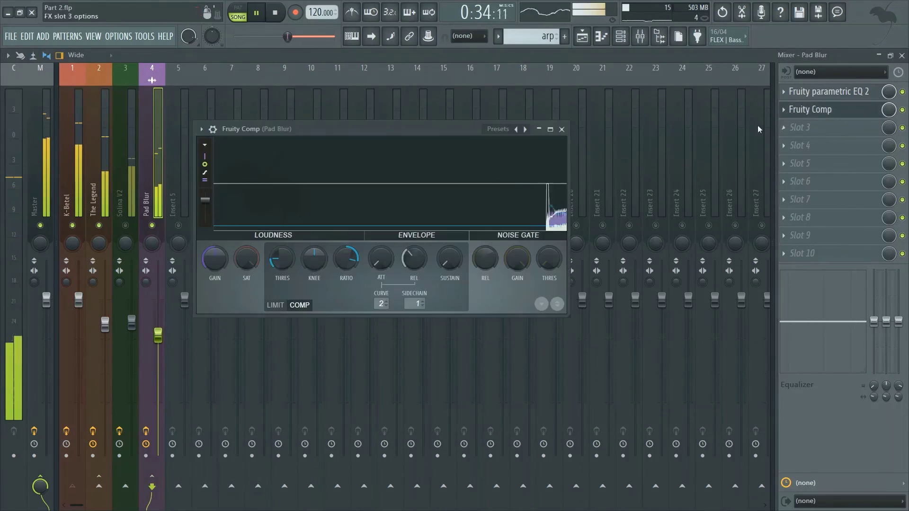
right_click(412, 305)
click(433, 324)
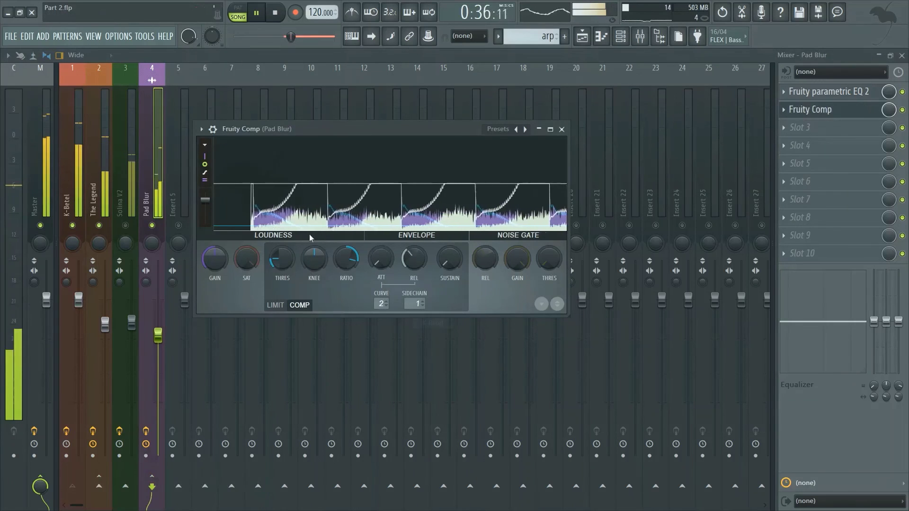
drag(282, 258, 283, 262)
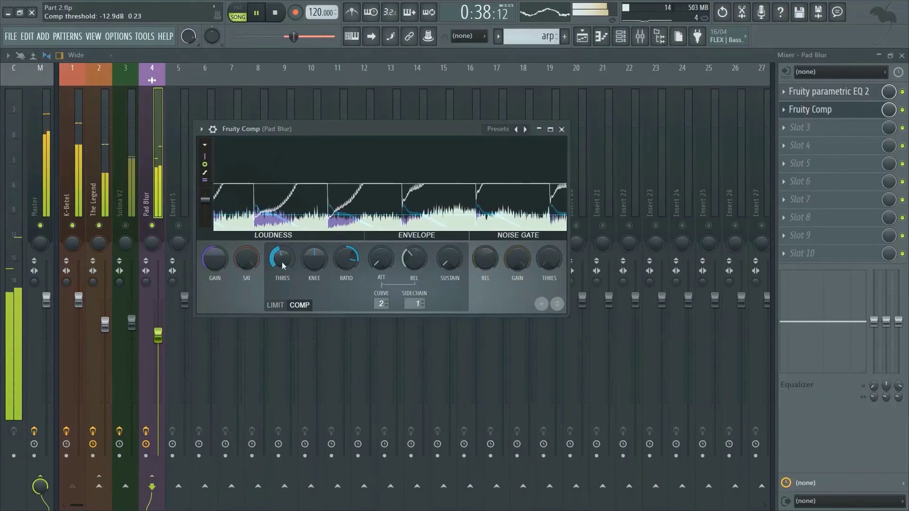
drag(418, 264, 418, 246)
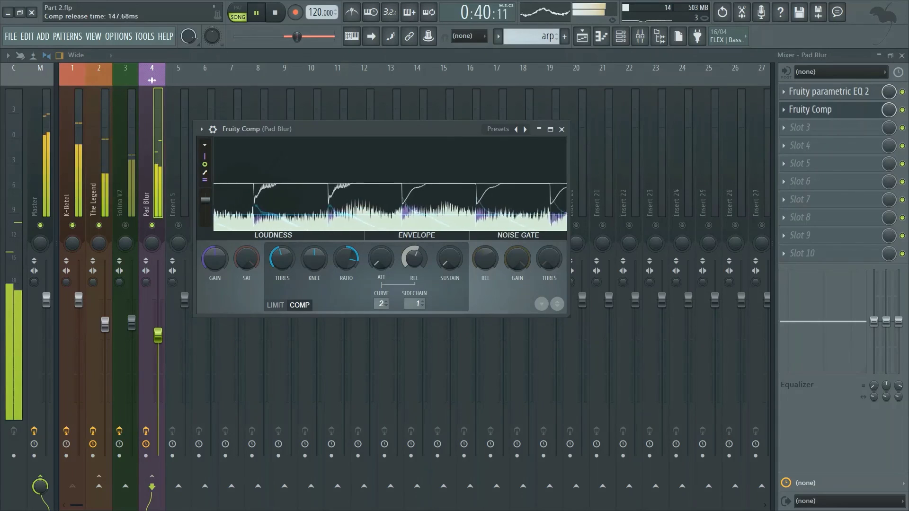
drag(282, 260, 282, 255)
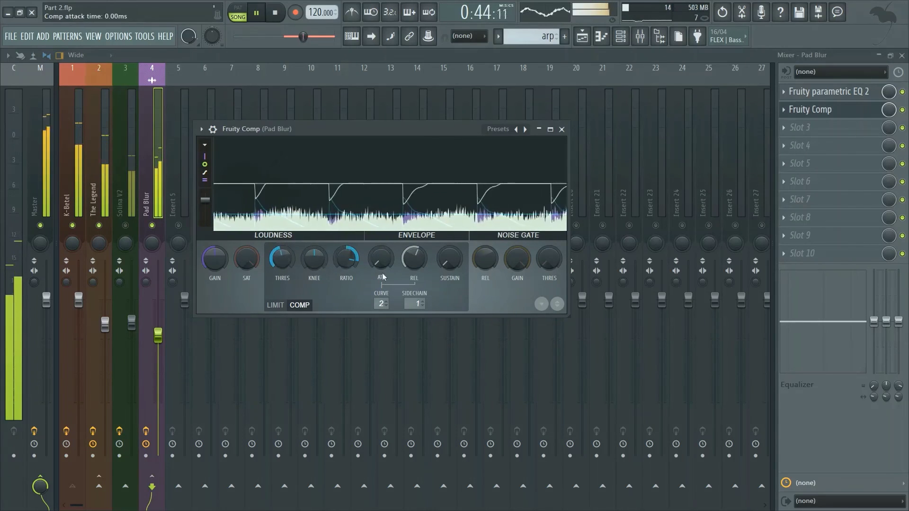
drag(380, 304, 381, 299)
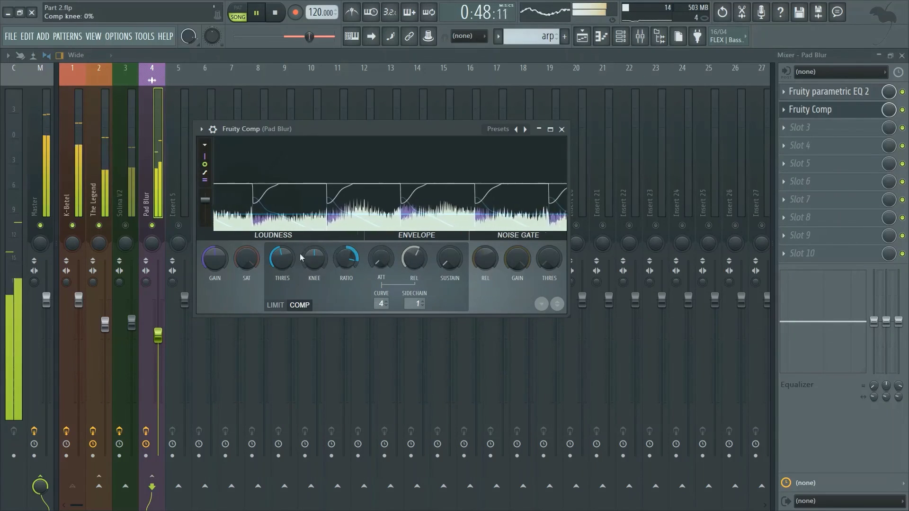
key(Escape)
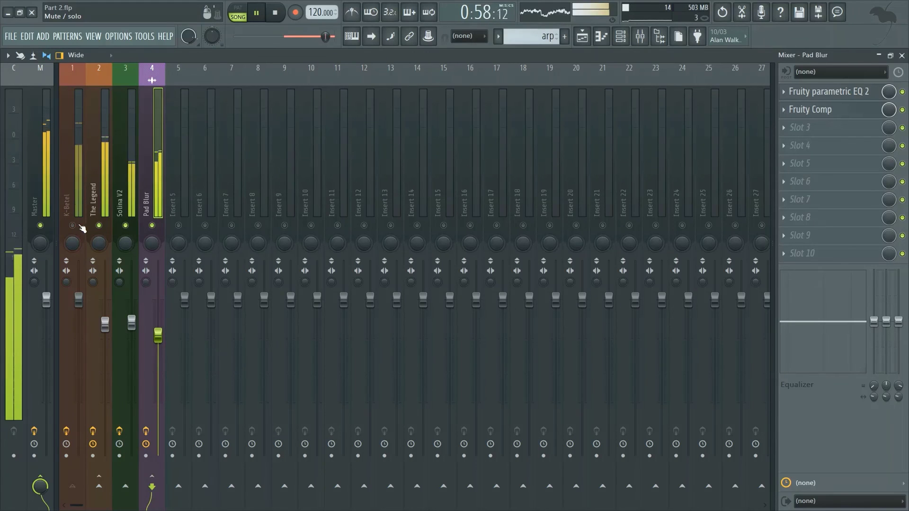
- Check K-Betel's Transient Processor, solo Solina V2, and stop playback
click(76, 204)
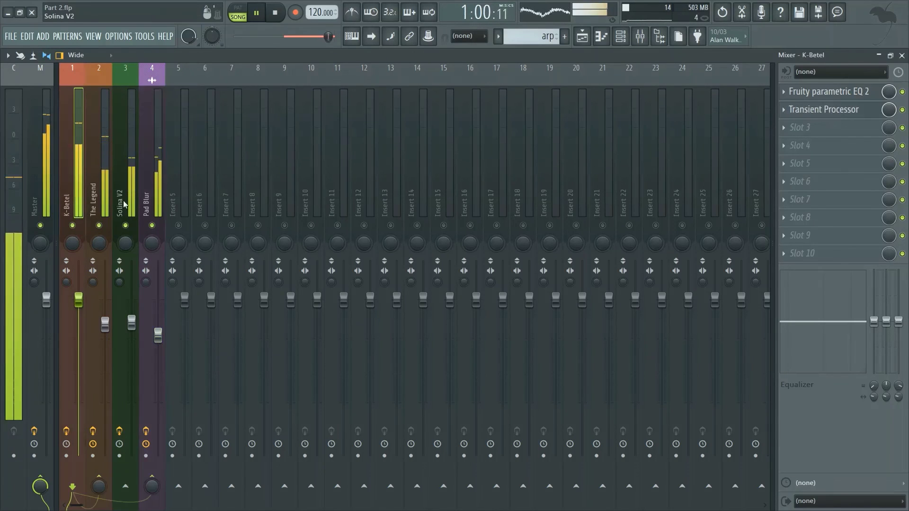
click(830, 102)
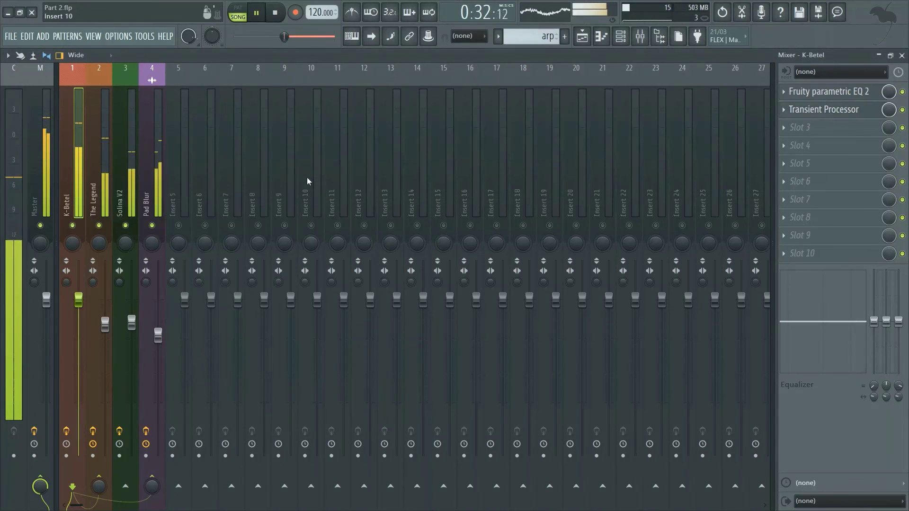
right_click(131, 227)
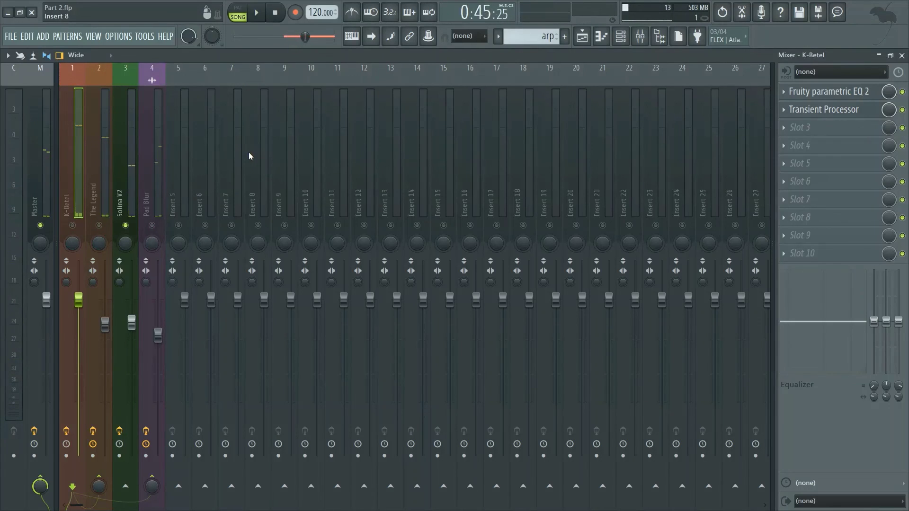
click(275, 13)
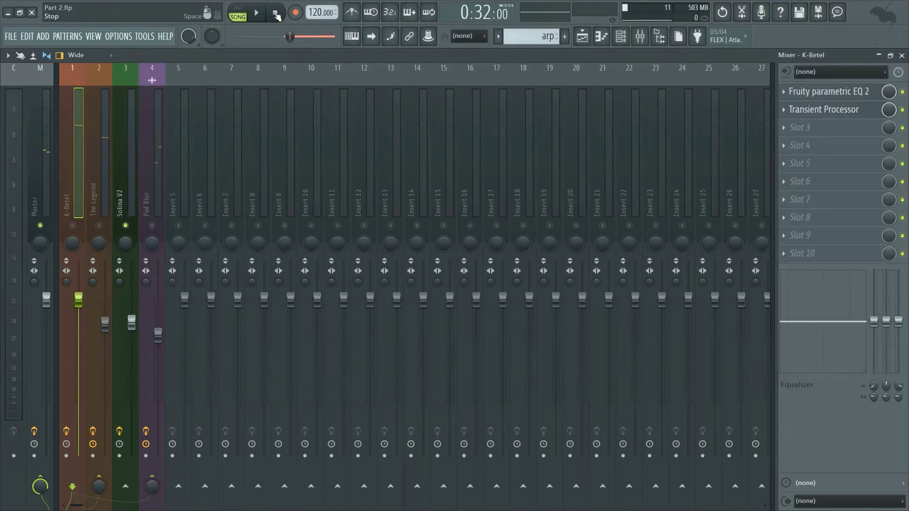